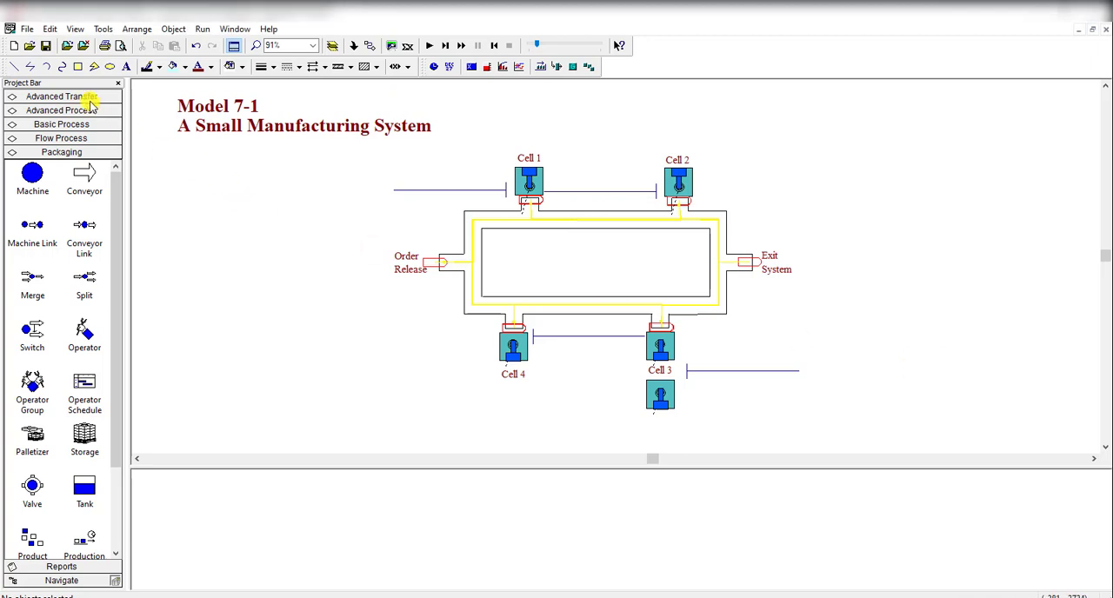
Step: Save the model as a new file named Model 08-01.doe in the Arena Files folder
click(28, 30)
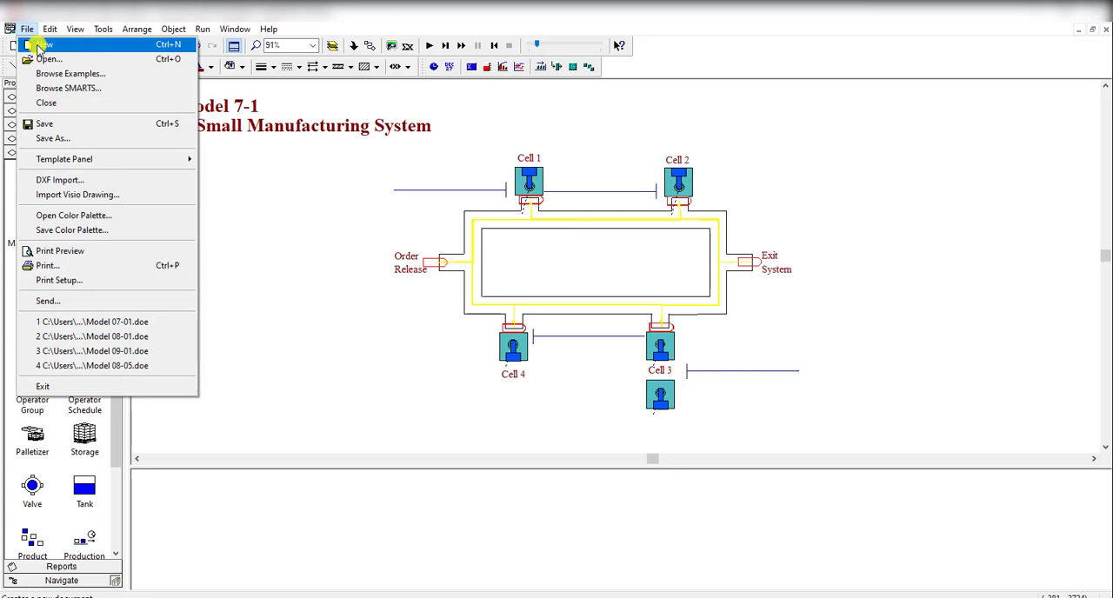
click(52, 138)
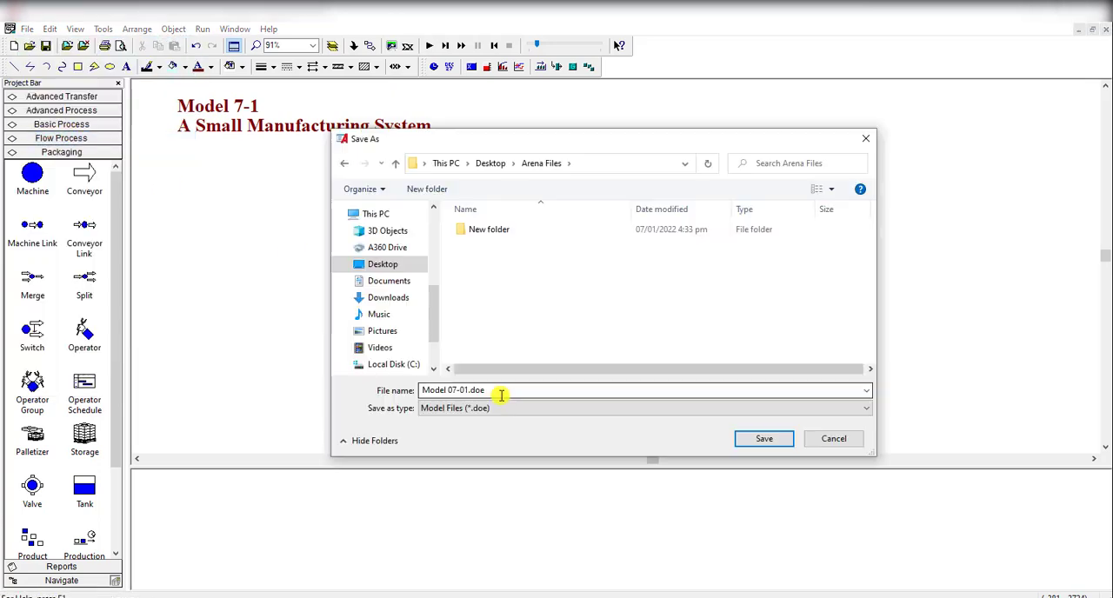
click(454, 396)
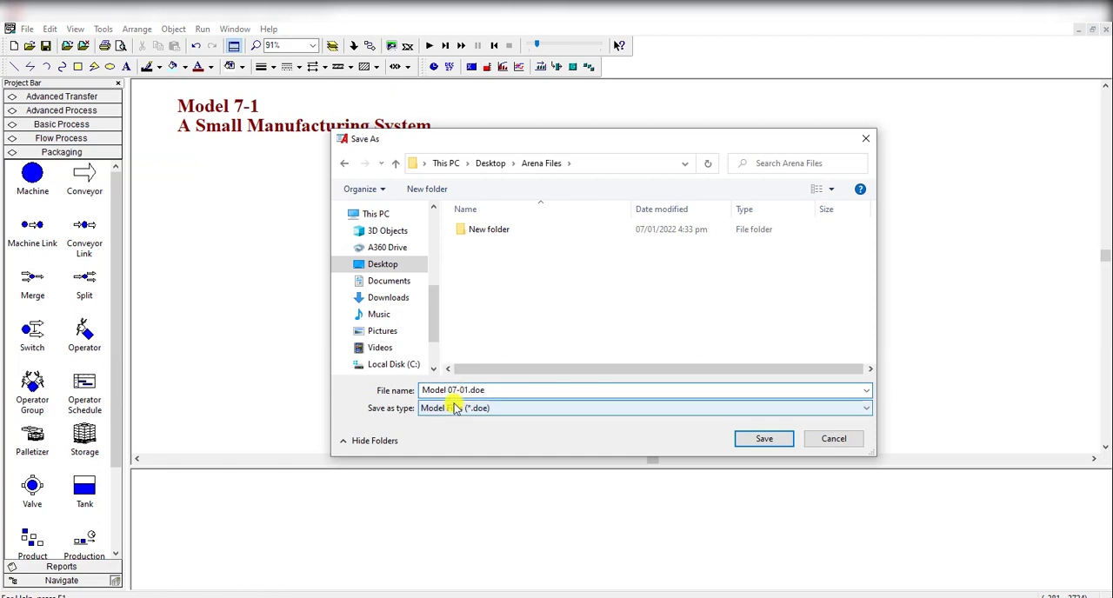
key(BackSpace)
text(8)
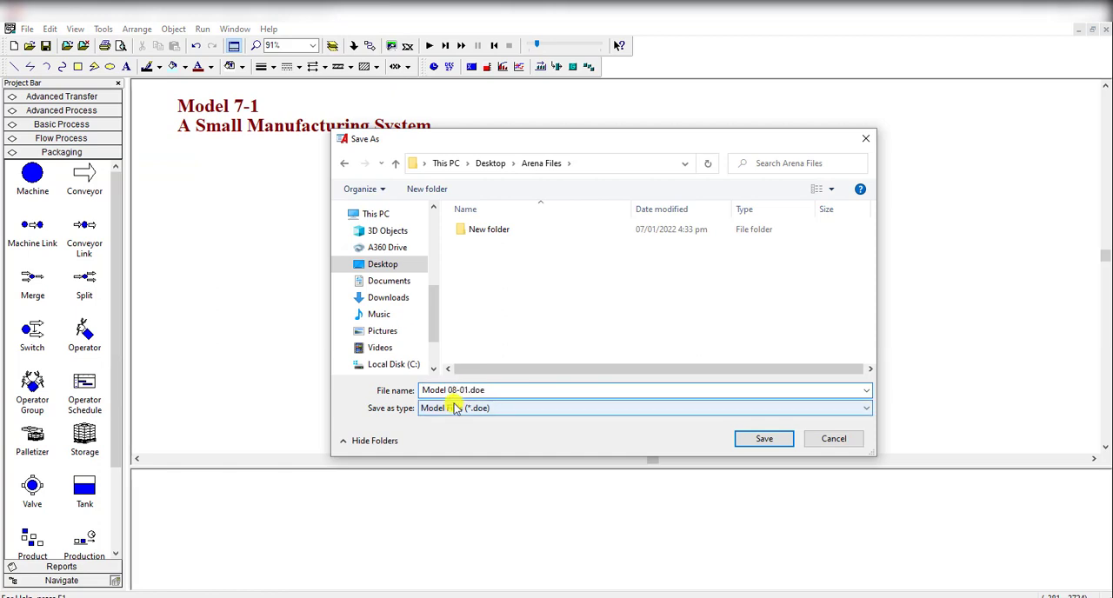
click(766, 441)
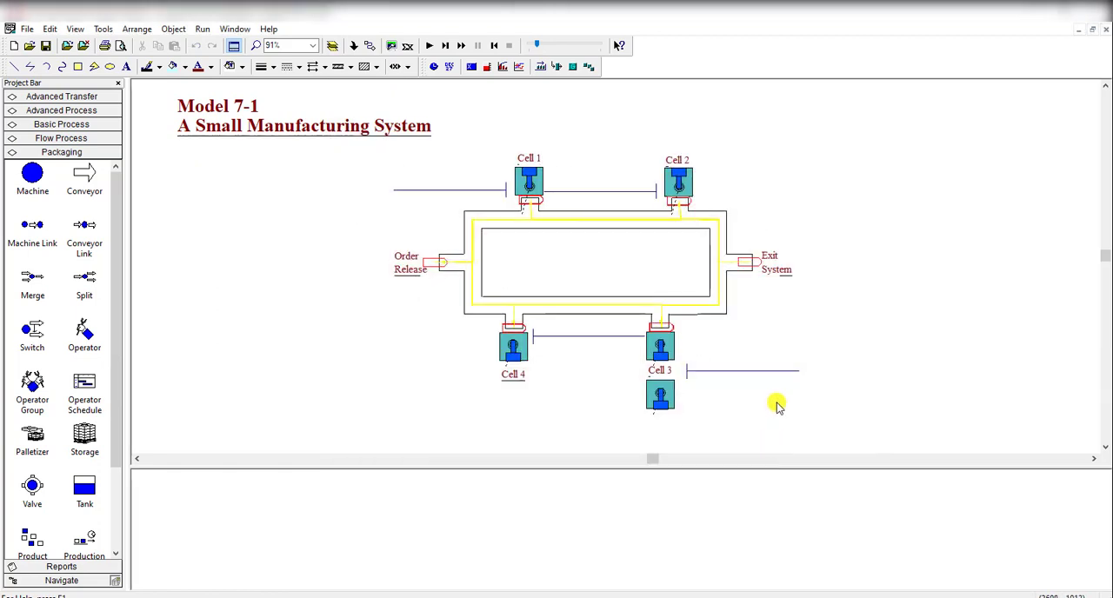
Step: Change the first line of the model's title text to Model 8-1
double_click(246, 113)
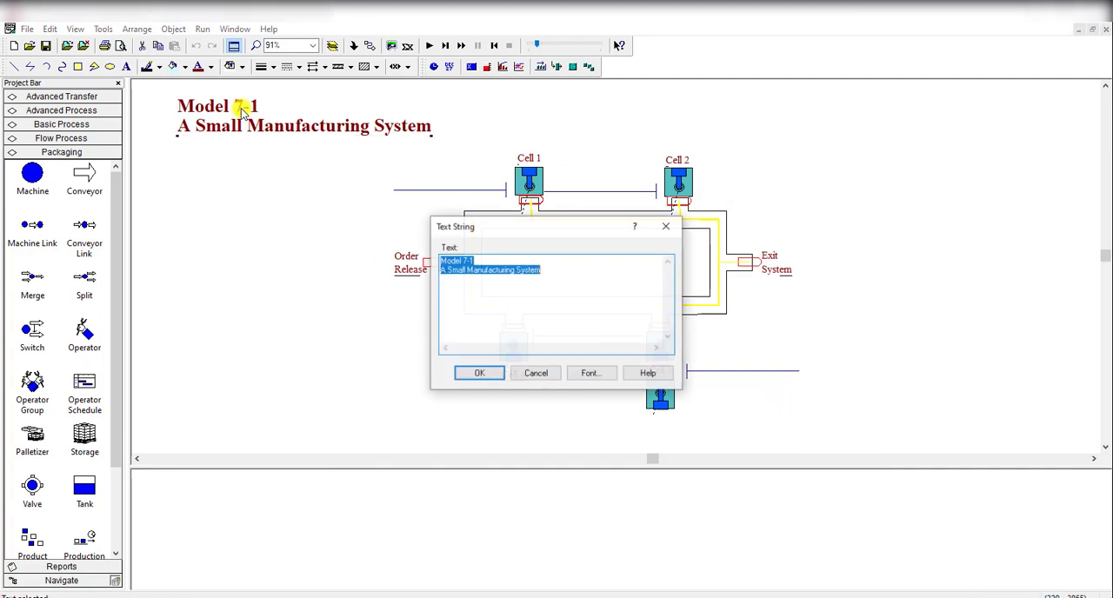
click(471, 273)
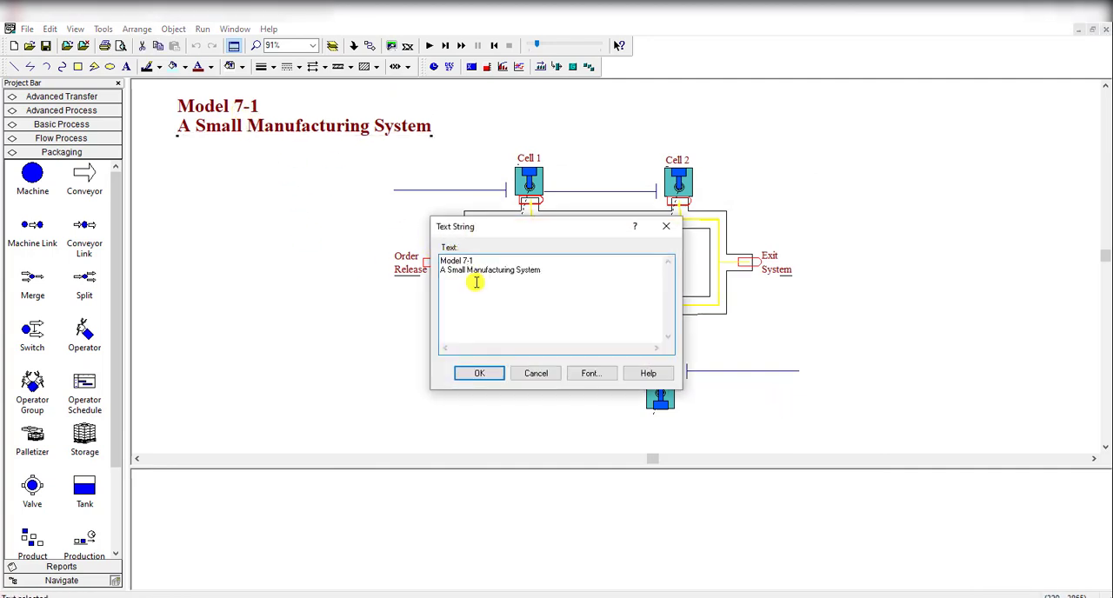
key(BackSpace)
text(8)
click(478, 373)
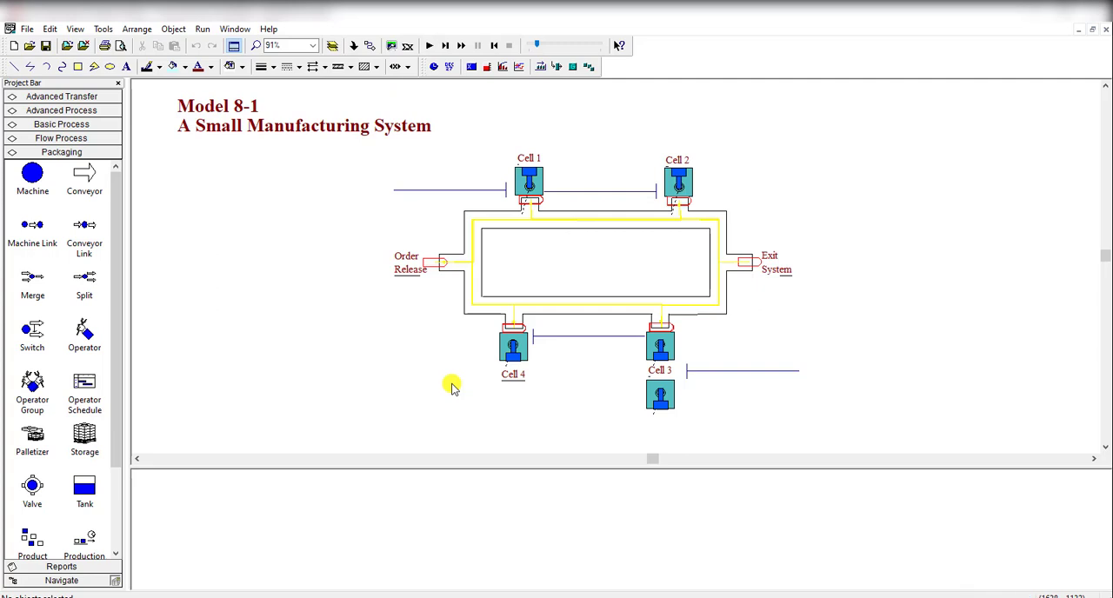
Step: Examine the Start Sequence route module's settings and the Exit System Station module in the flowchart
scroll(452, 387, down, 10)
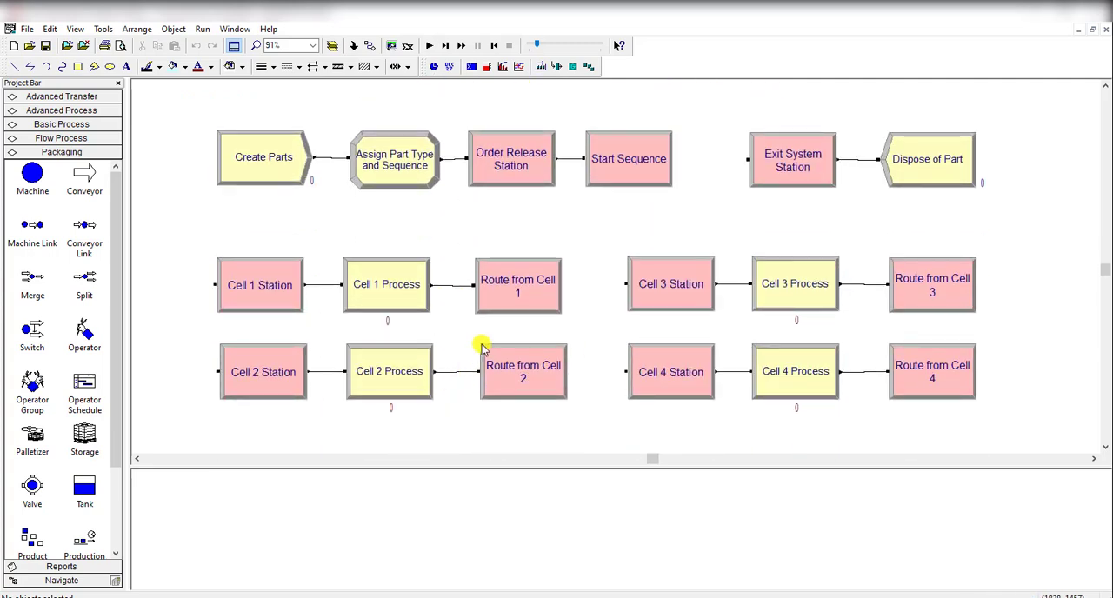
mouse_move(483, 346)
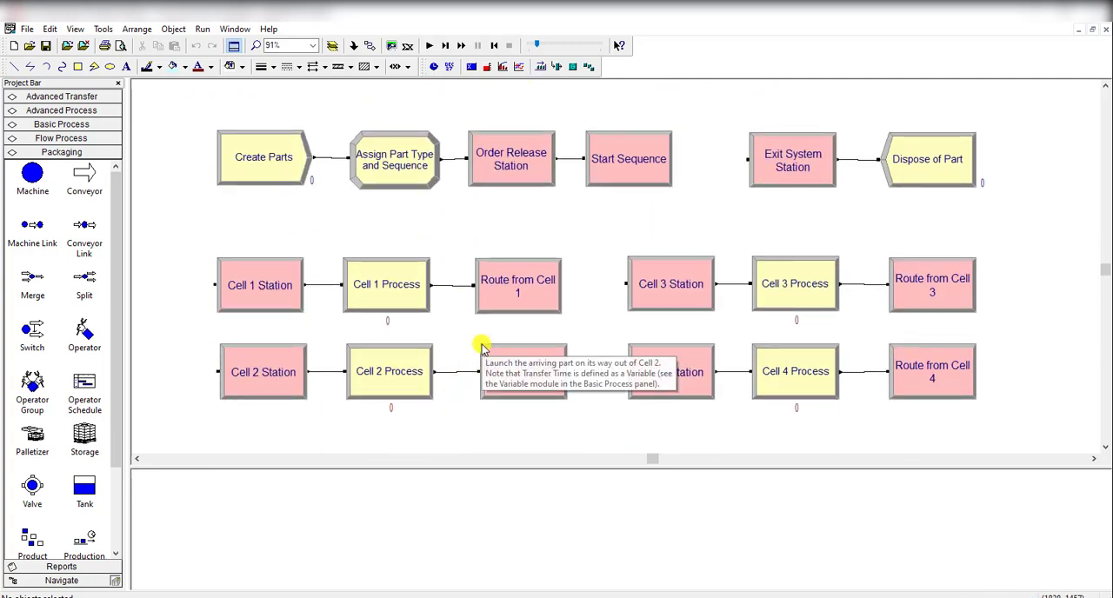
click(607, 177)
double_click(607, 177)
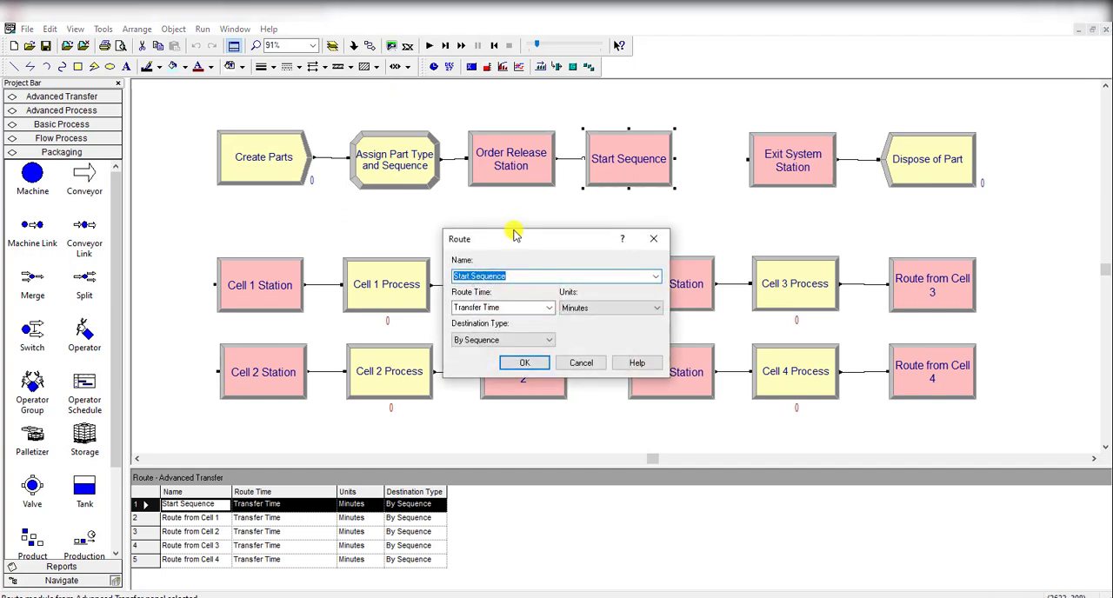
click(622, 238)
click(654, 241)
double_click(790, 174)
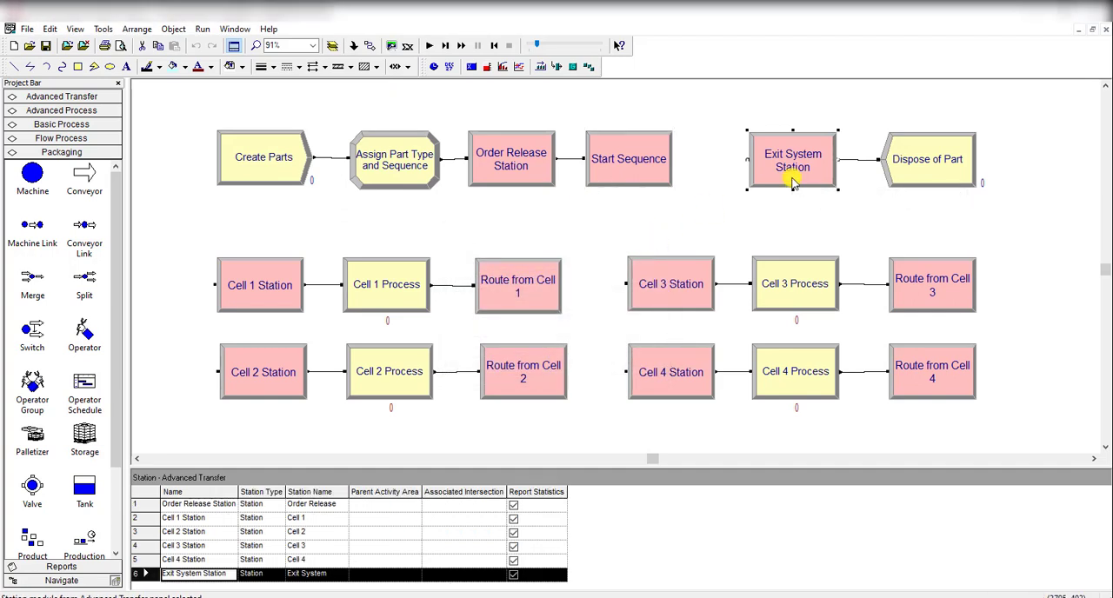
click(644, 207)
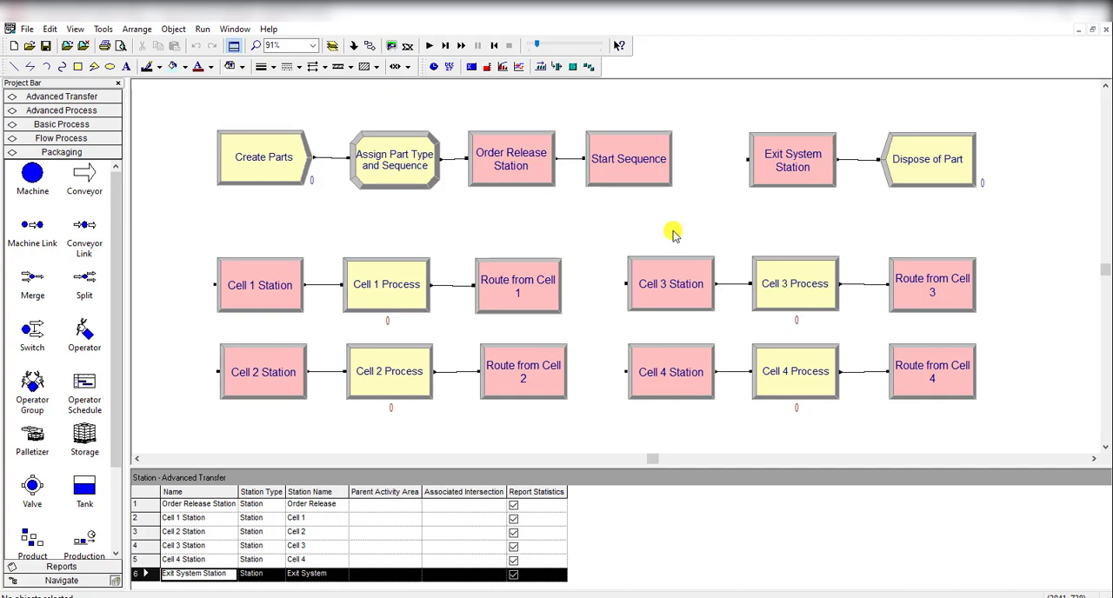
Step: Place a Leave module from Advanced Transfer above the Start Sequence module
scroll(675, 233, up, 10)
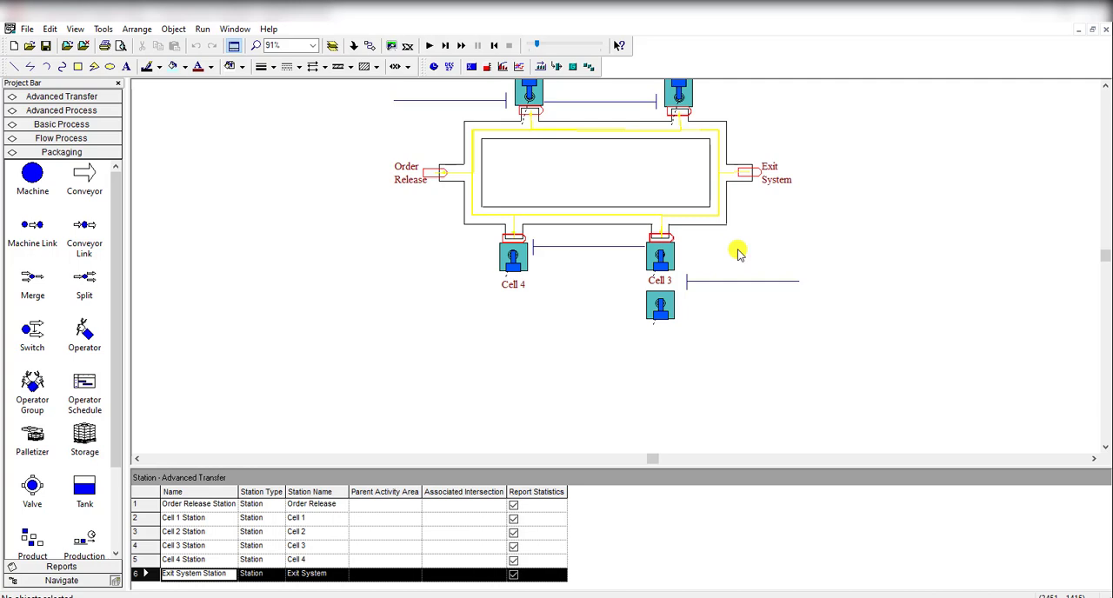
scroll(738, 253, up, 1)
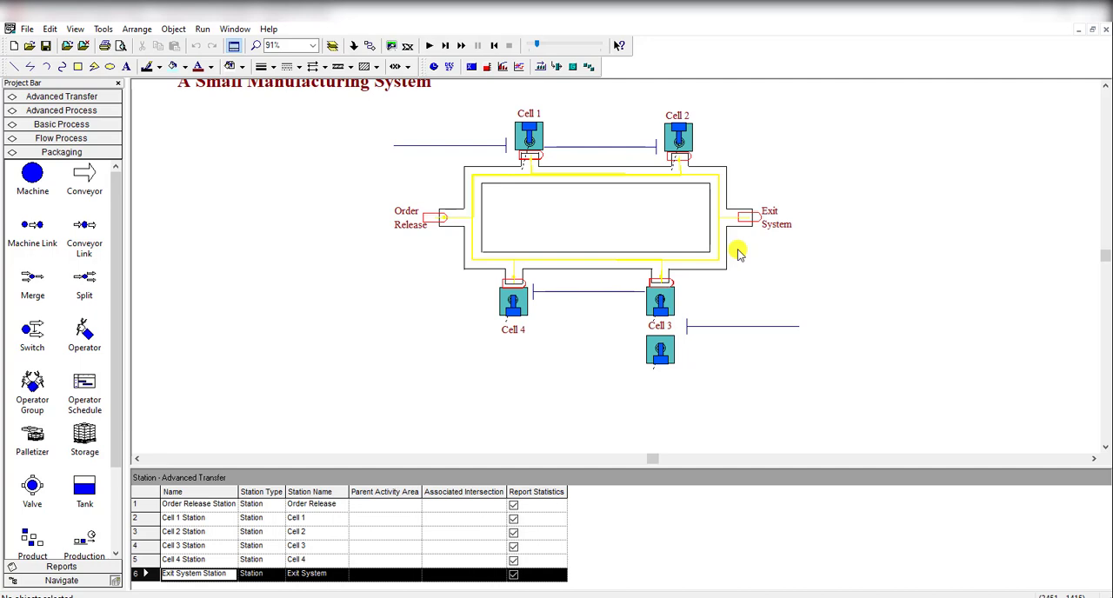
scroll(738, 253, down, 3)
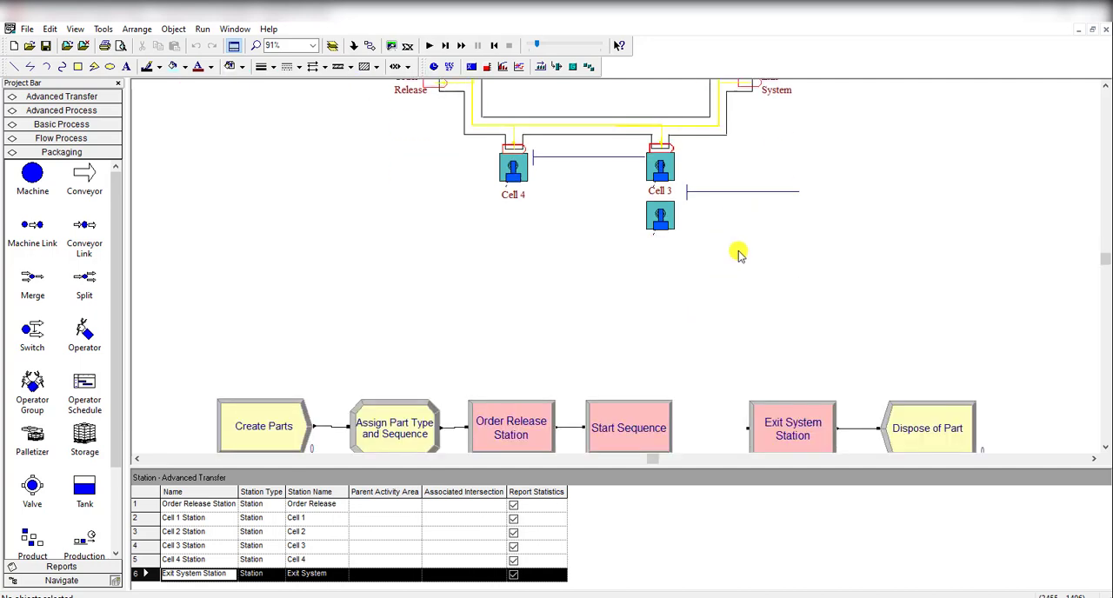
scroll(736, 251, down, 2)
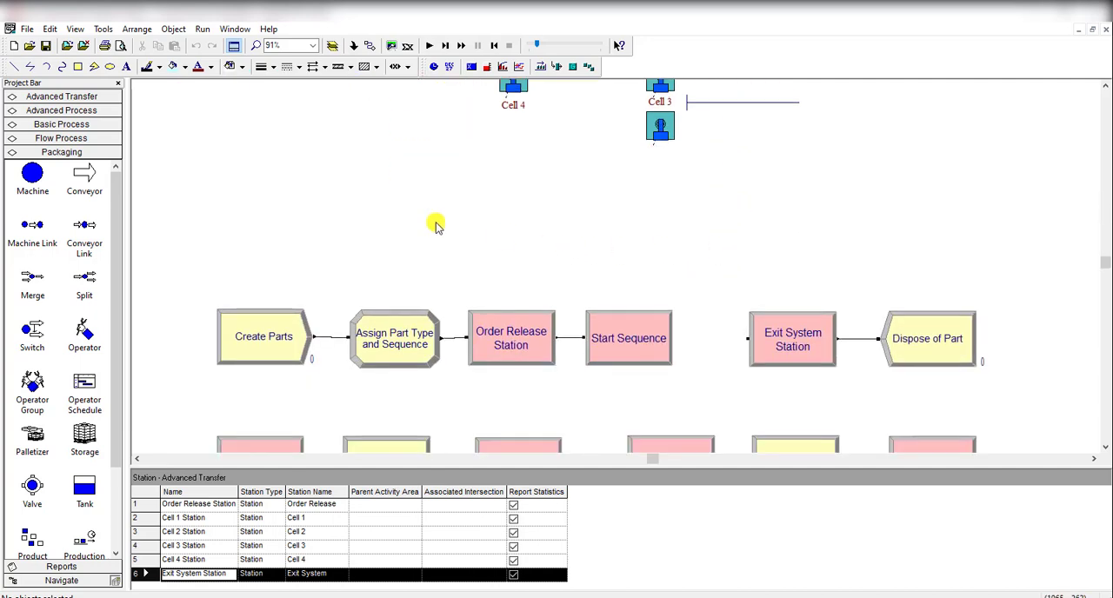
click(57, 113)
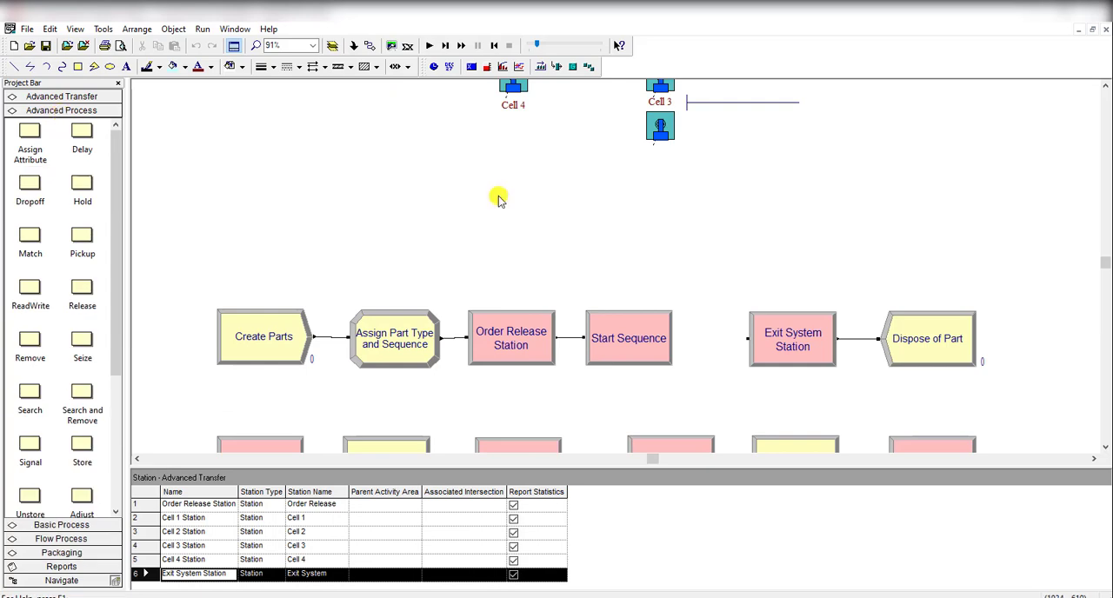
click(77, 96)
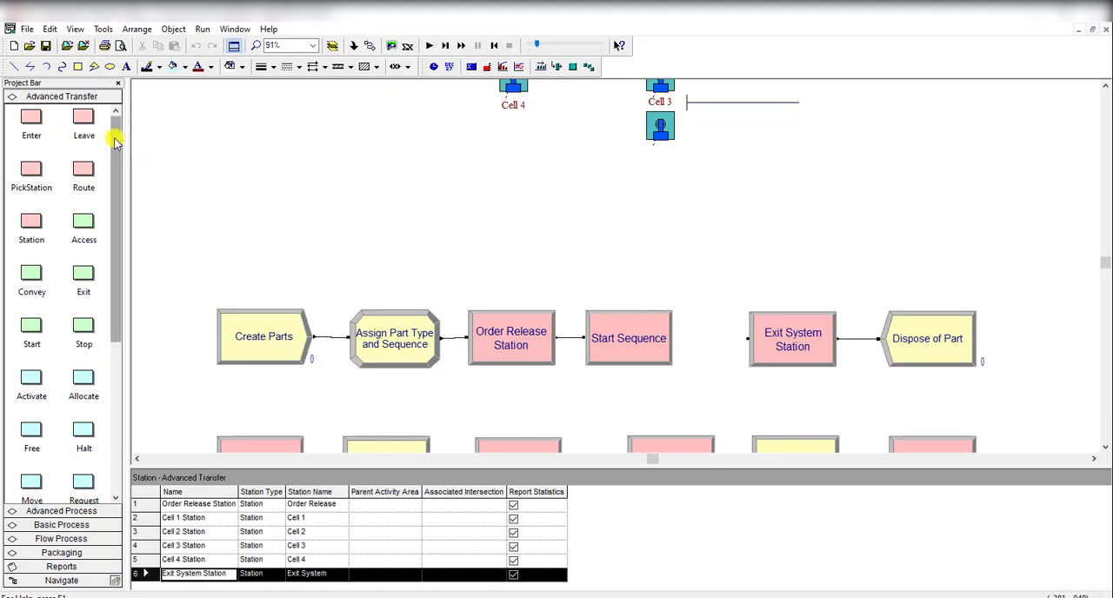
drag(84, 122, 576, 276)
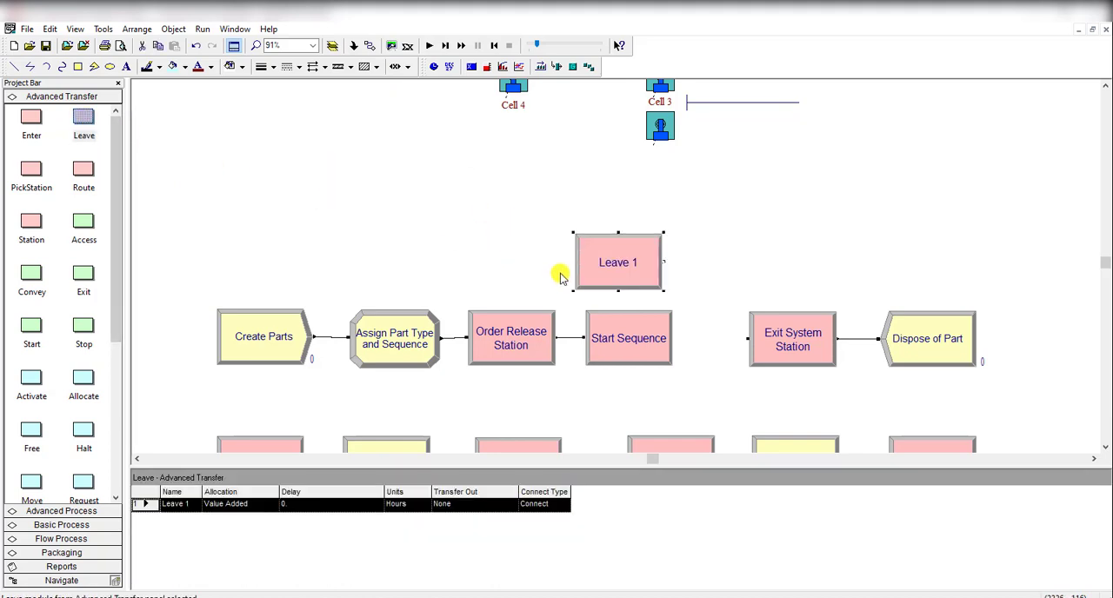
Step: Delete the connection between Order Release Station and Start Sequence, and move Start Sequence beside the Leave 1 module
click(576, 339)
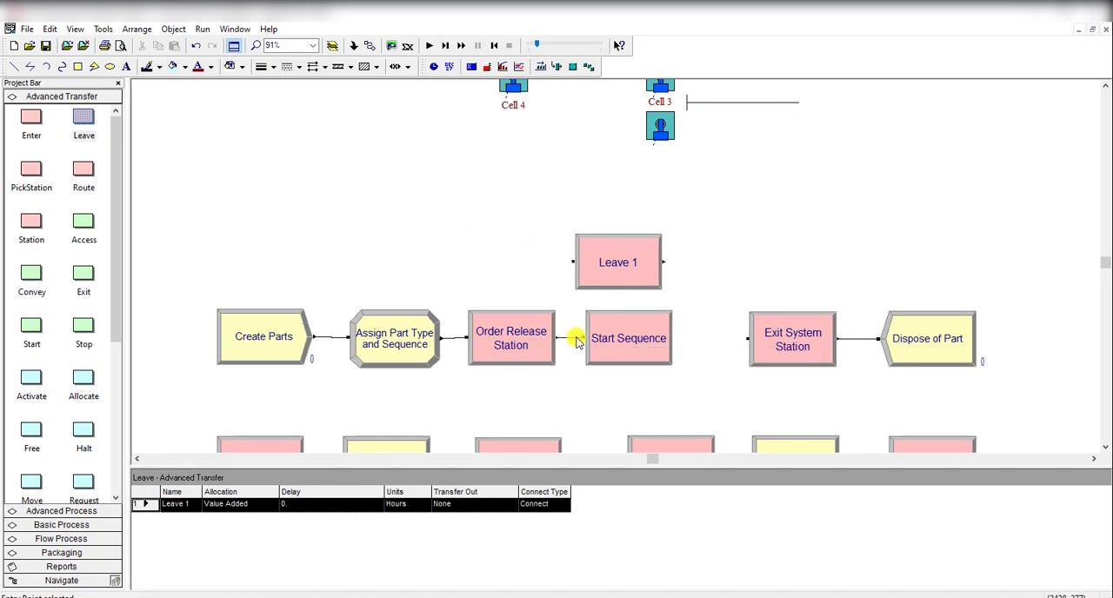
click(565, 338)
key(Delete)
drag(624, 344, 760, 243)
Step: Copy the name of the Start Sequence route module and delete that module
double_click(761, 243)
key(ctrl+c)
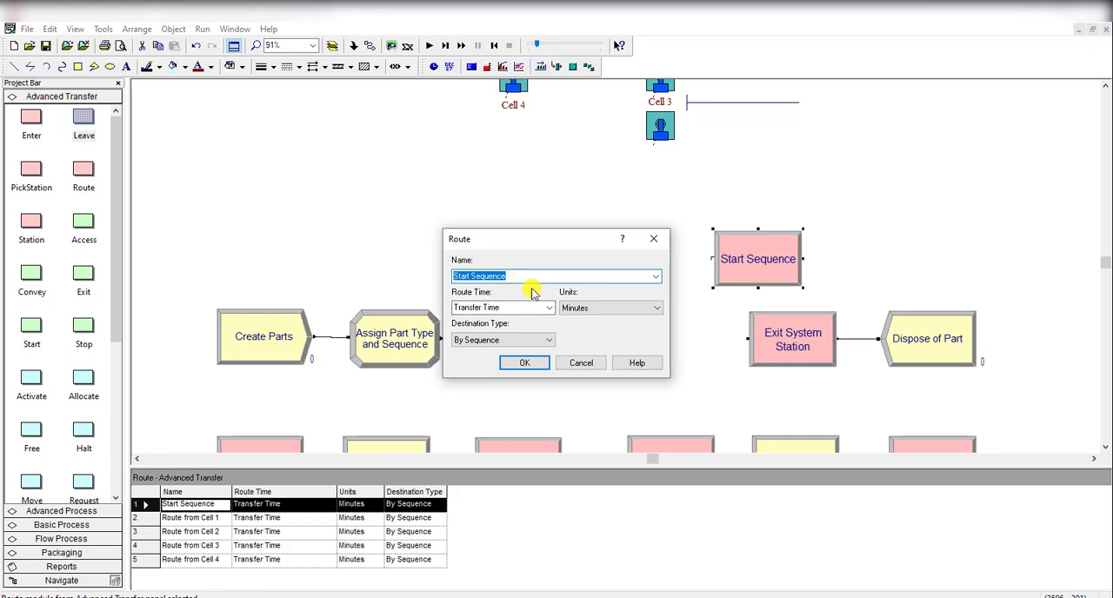
click(526, 363)
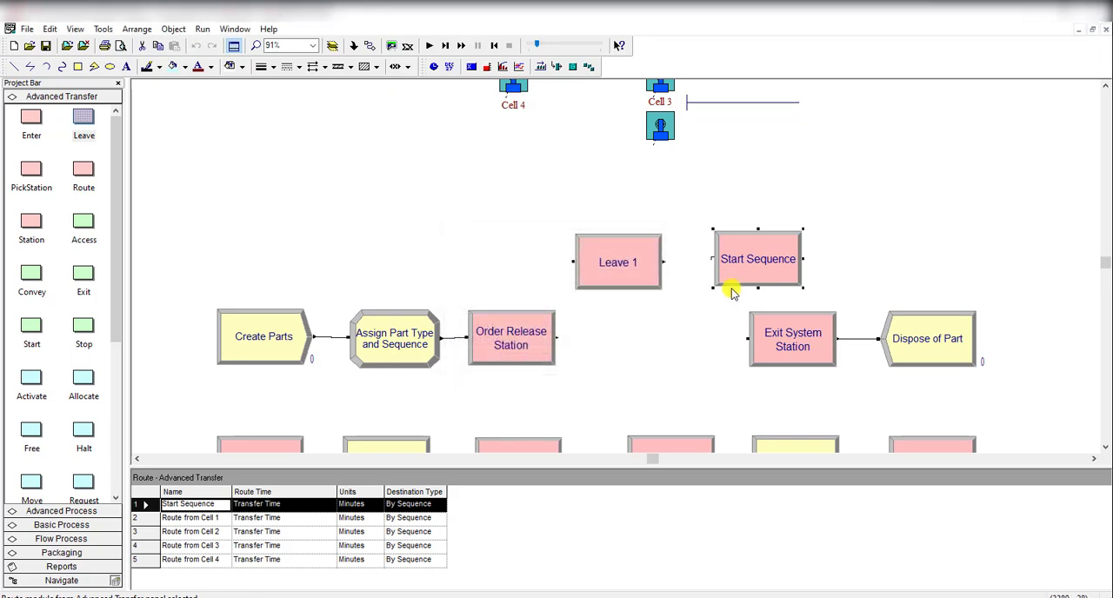
key(Delete)
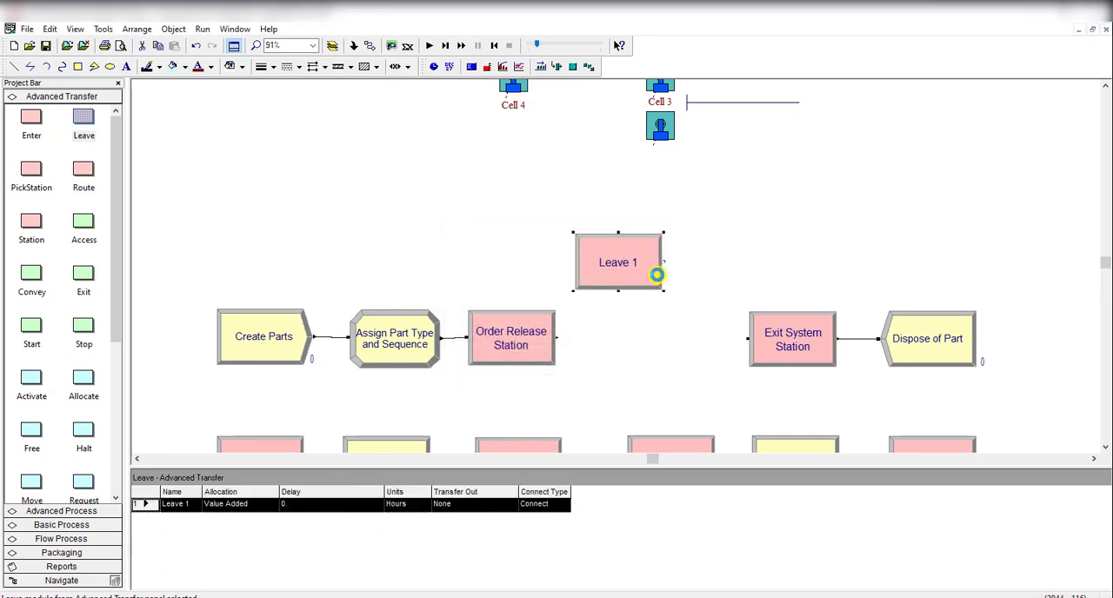
Step: Name the Leave 1 module Start Sequence and set its transfer out to Seize Resource with resource type Resource
double_click(657, 277)
key(ctrl+v)
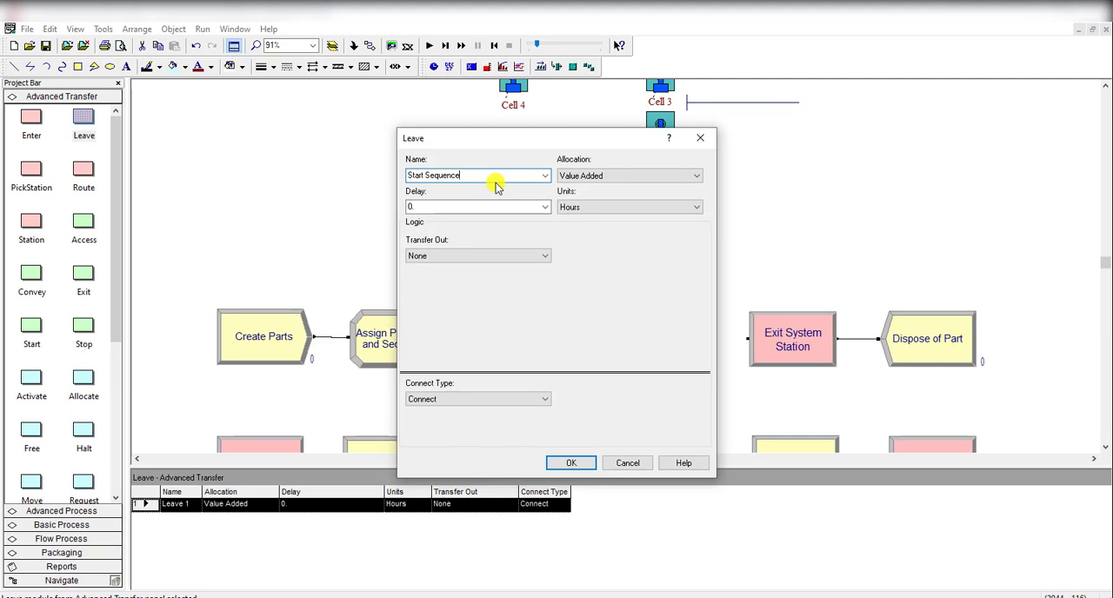
drag(497, 143, 822, 120)
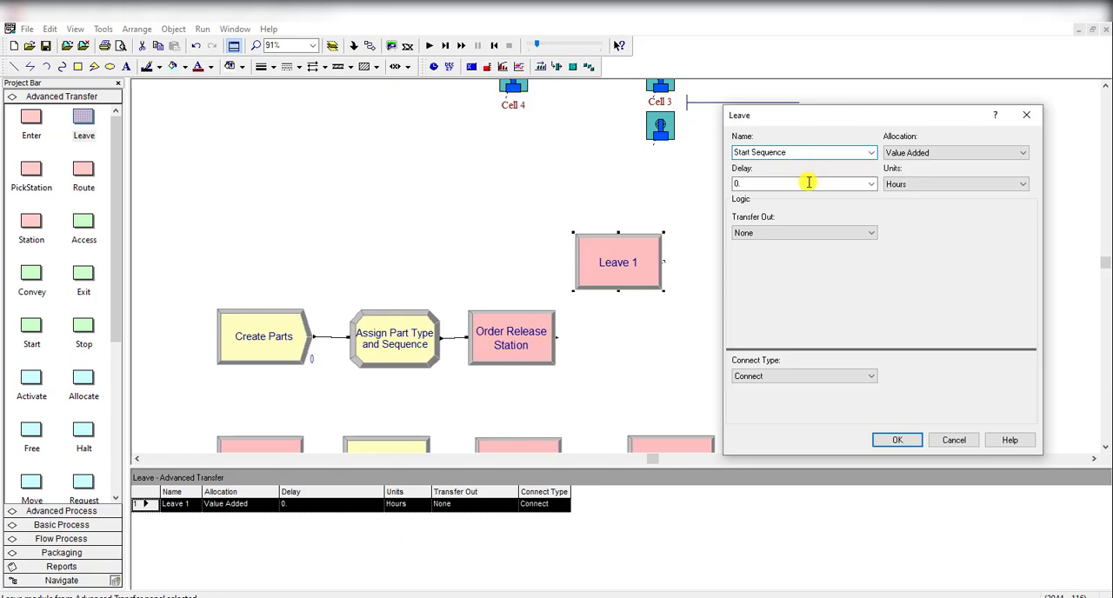
click(799, 233)
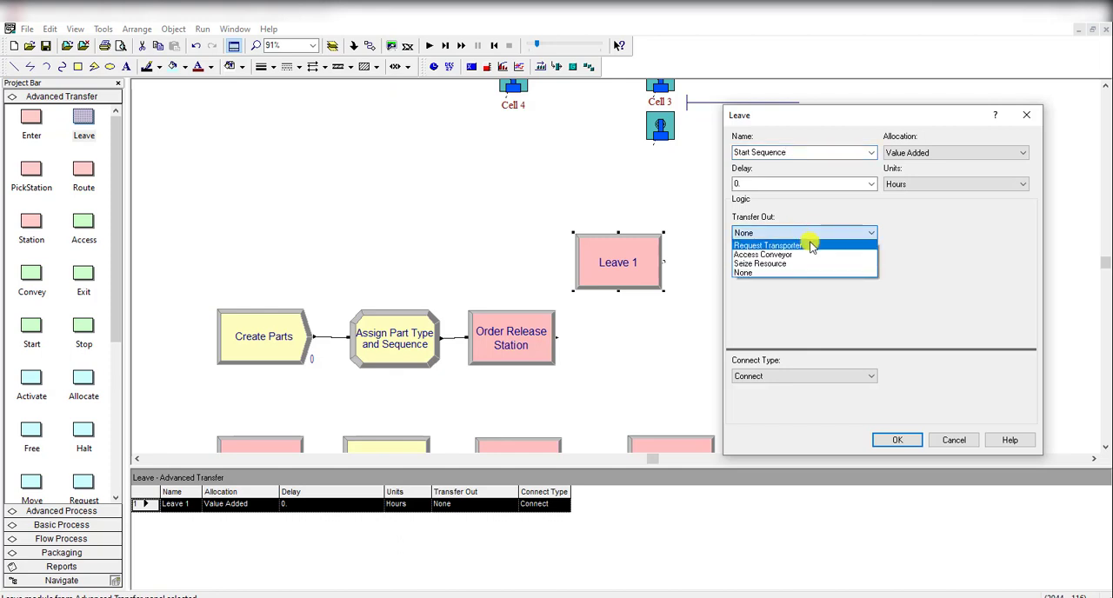
click(813, 263)
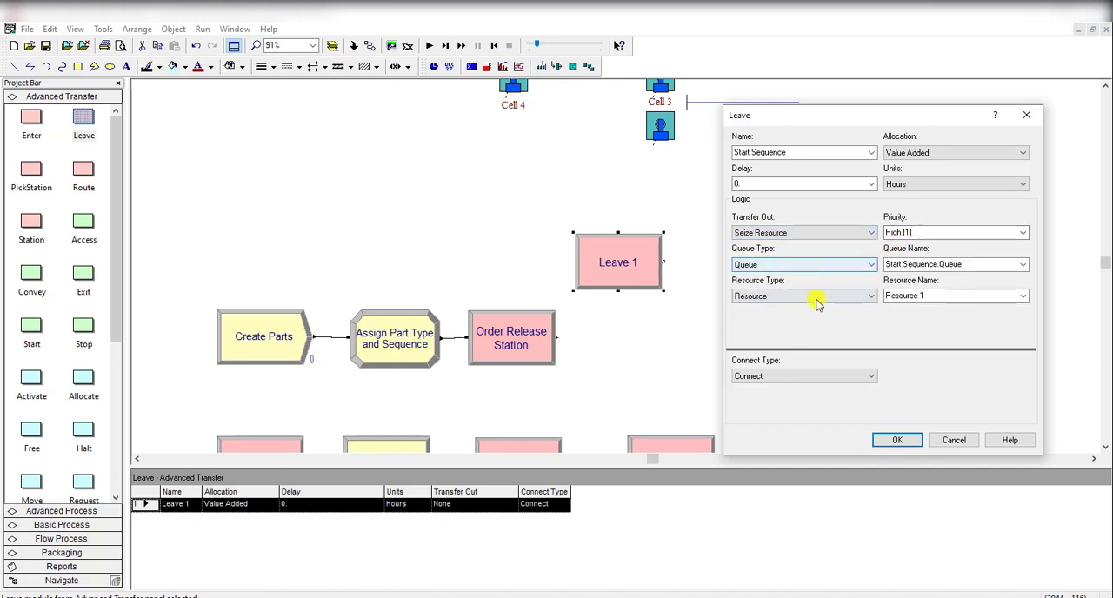
click(748, 297)
Step: Set the Leave module's connect type to Route and its station type to By Sequence
click(804, 376)
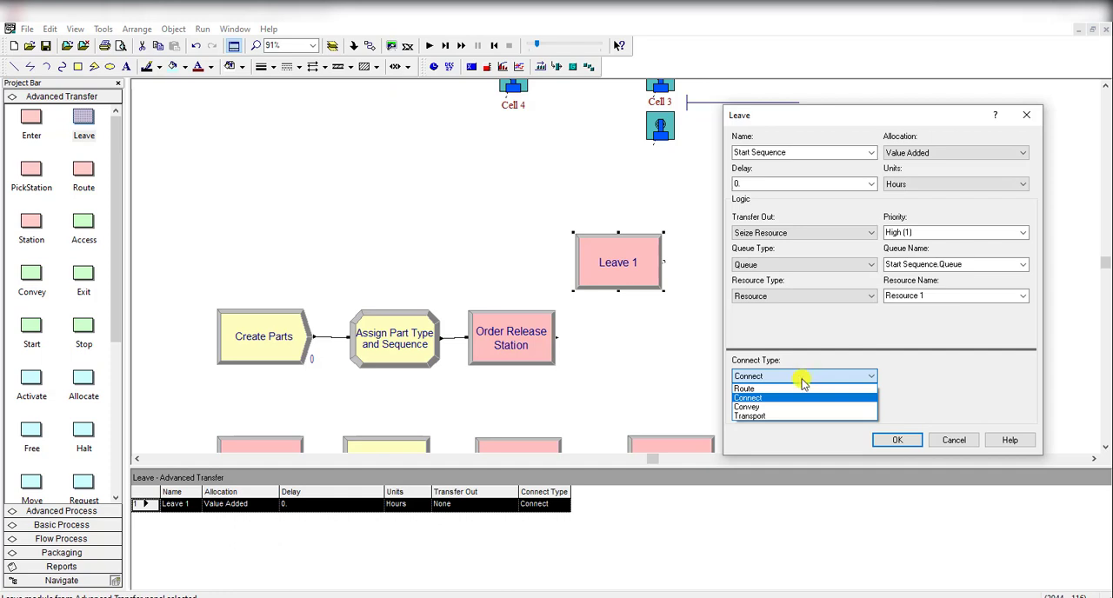
click(804, 388)
click(820, 408)
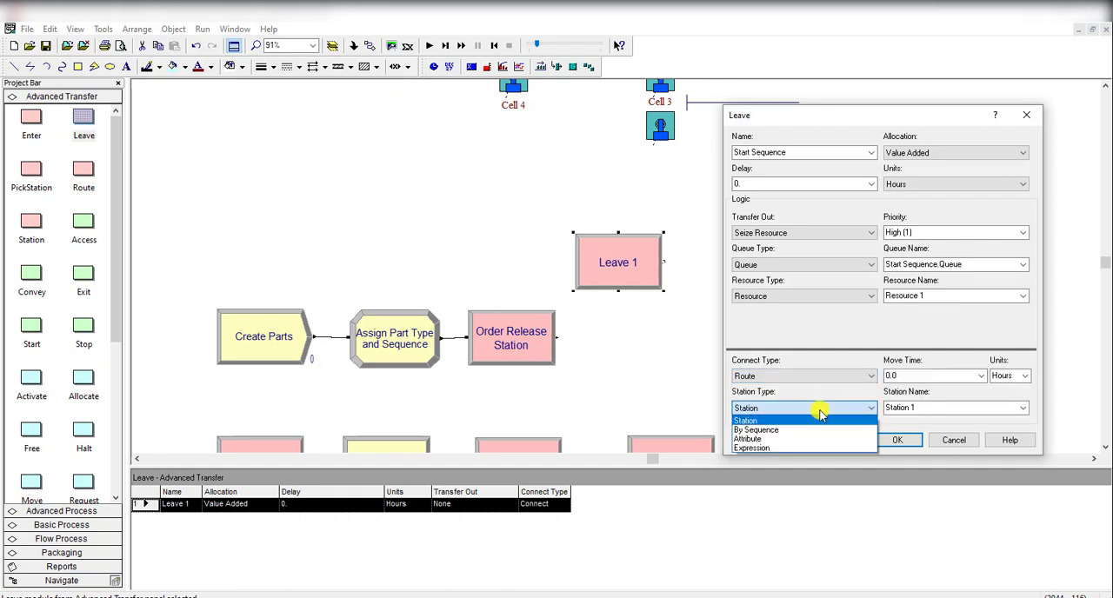
click(799, 424)
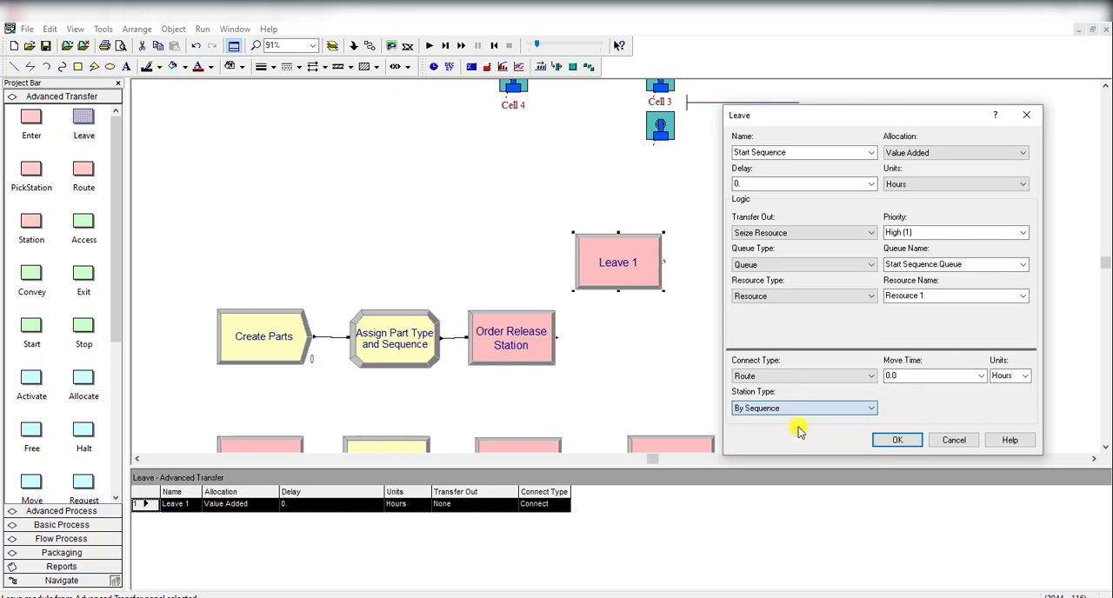
Step: Set the Leave module's move time to Transfer Time with units of Minutes
double_click(919, 377)
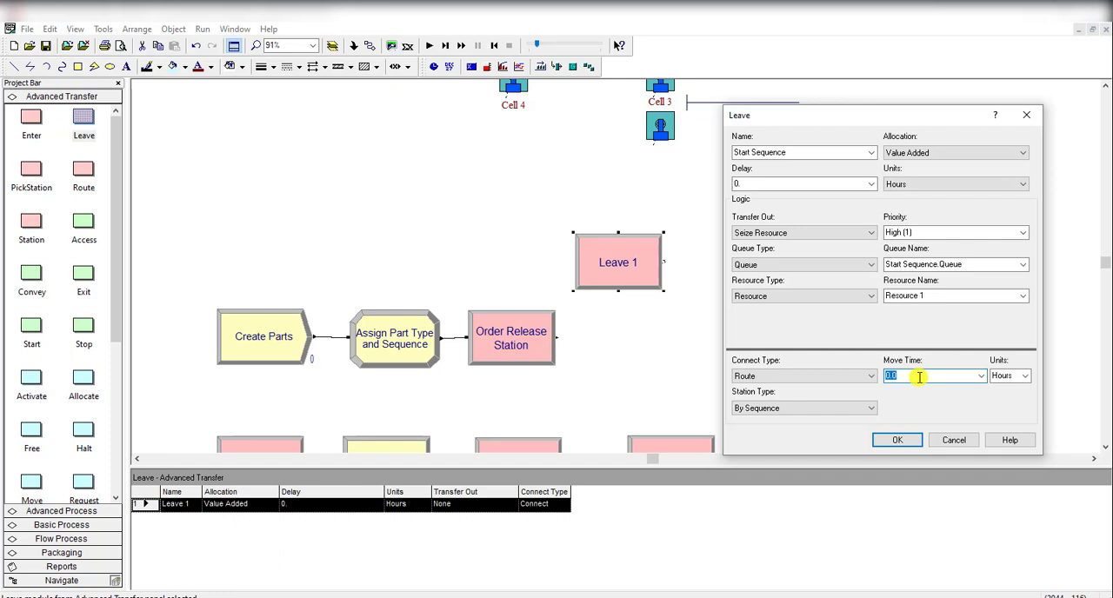
text(Transfer Time)
click(1025, 376)
click(1005, 398)
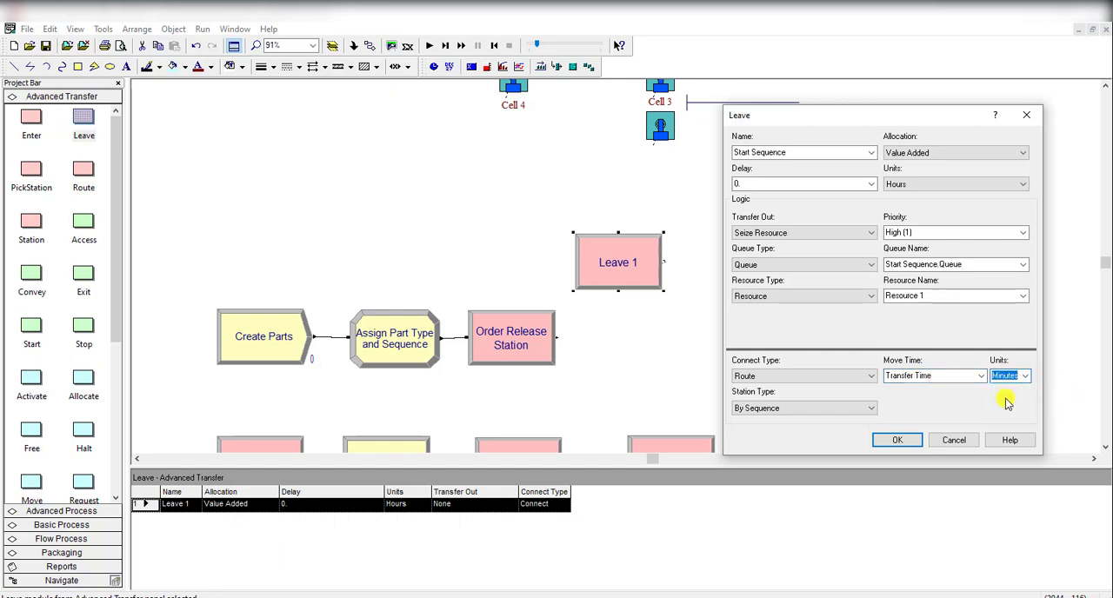
Step: Set the name of the resource seized by the Leave module to Transfer
click(945, 292)
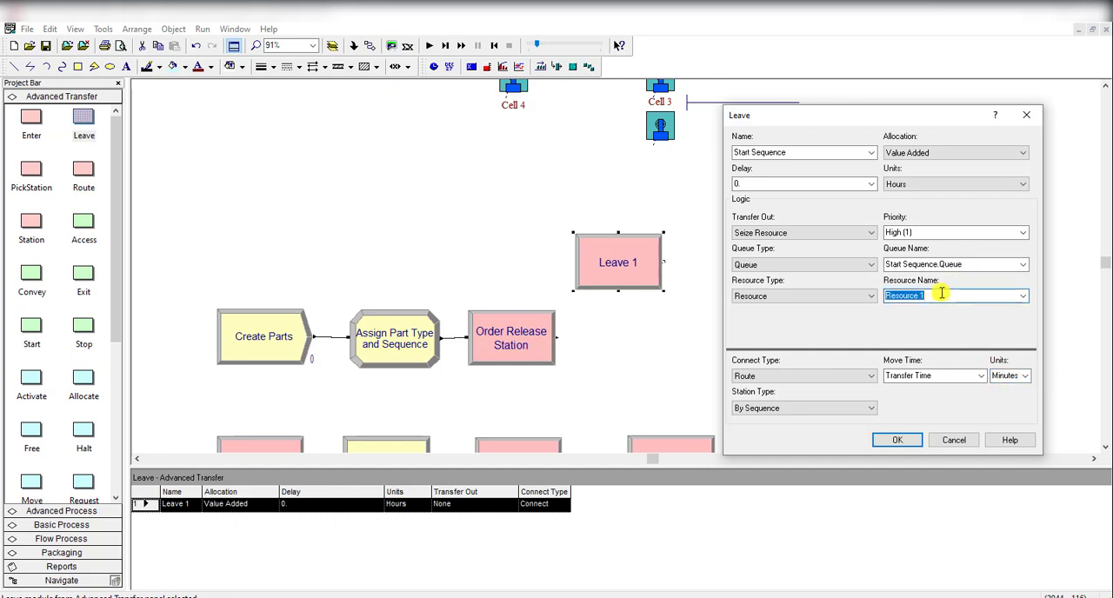
text(Transfer)
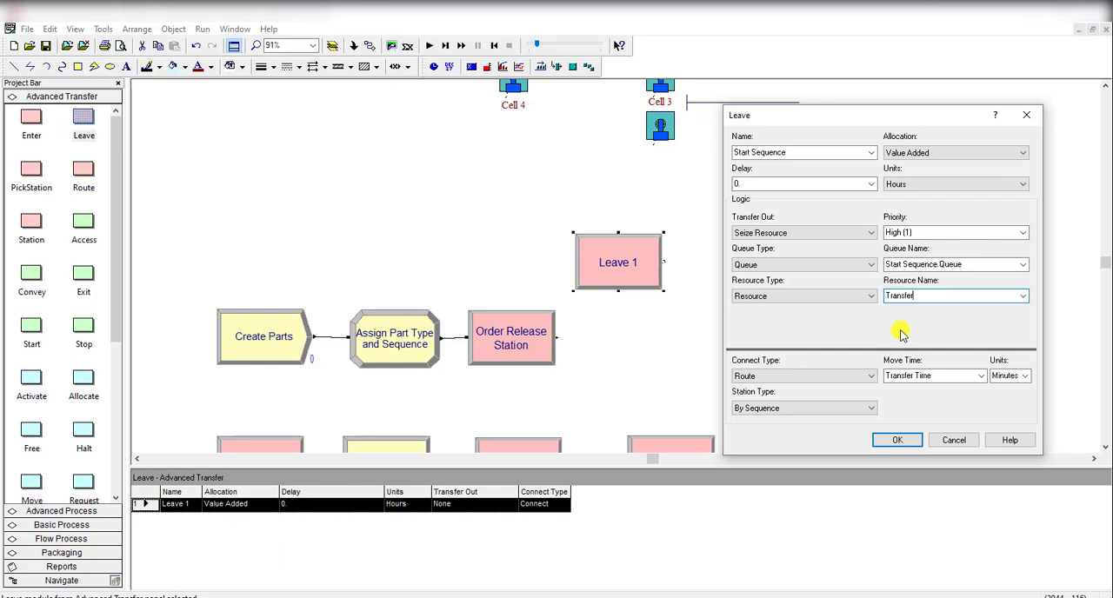
Step: Place the Start Sequence Leave module just after Order Release Station and connect the station's output to it
click(901, 441)
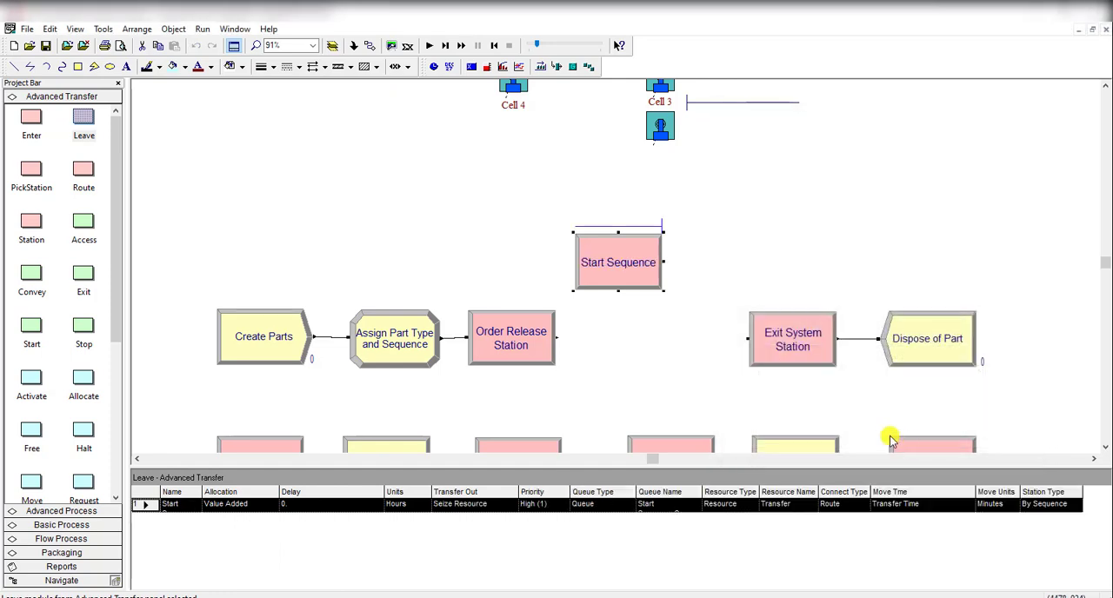
drag(633, 275, 638, 351)
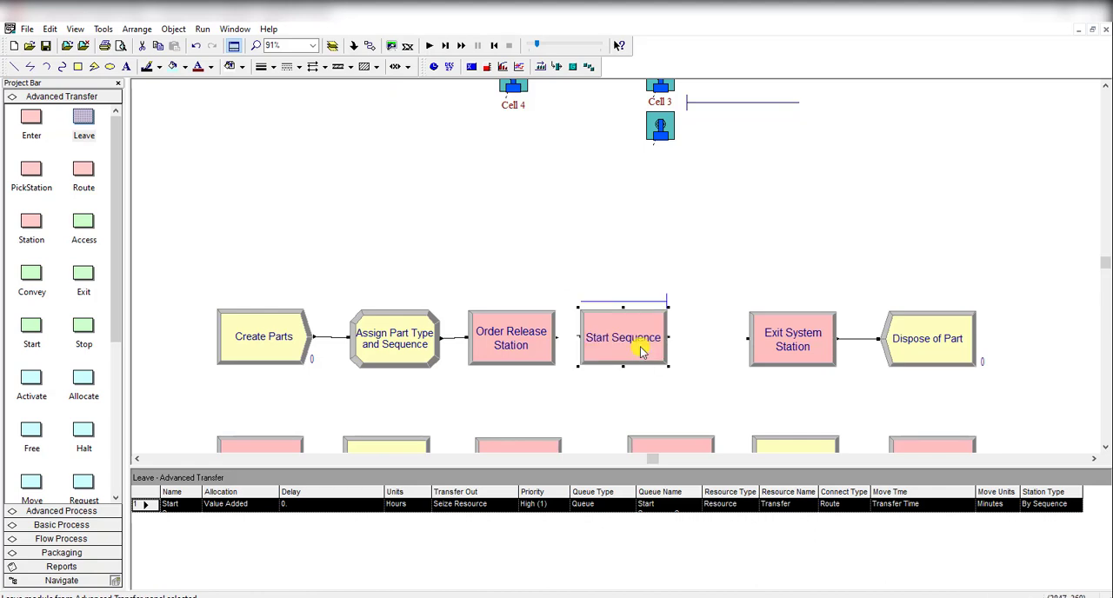
click(648, 271)
click(372, 47)
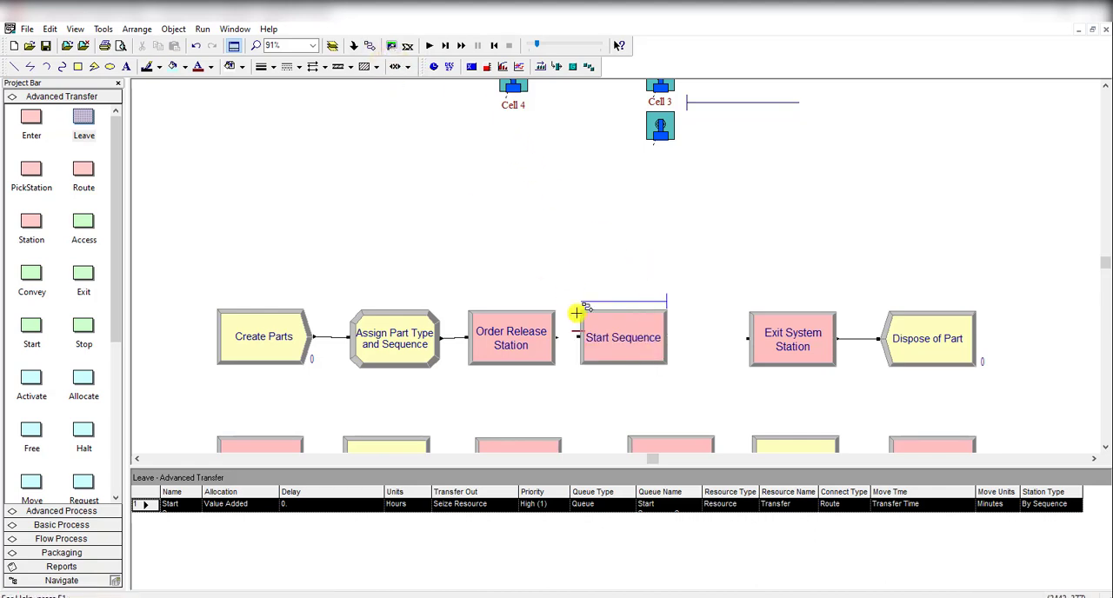
click(561, 337)
click(581, 336)
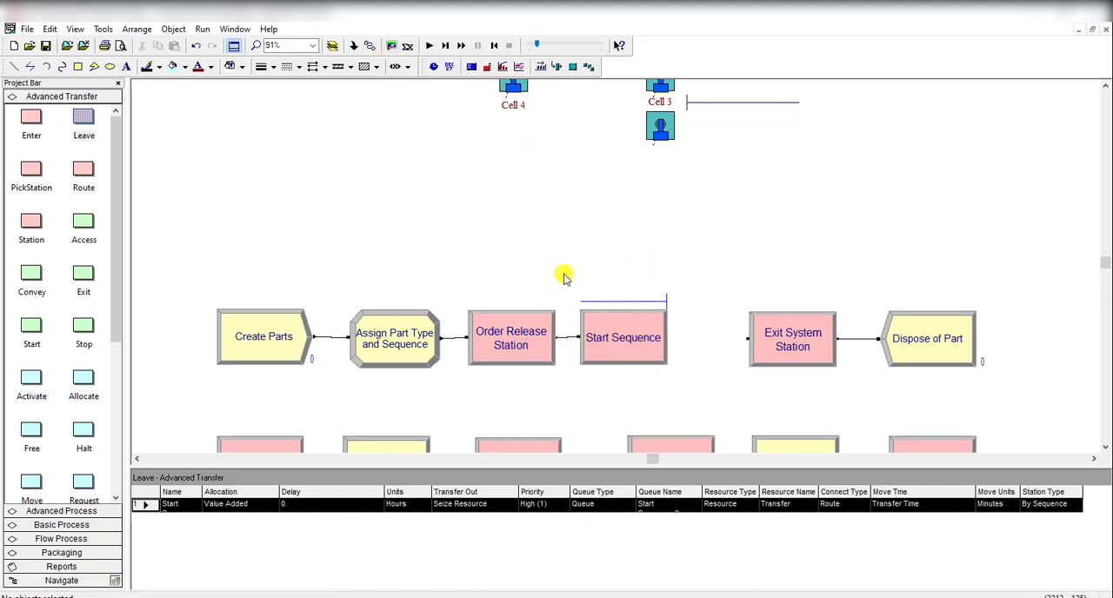
Step: Move the Start Sequence queue animation away from the flowchart, up beside the Order Release area of the layout
drag(644, 301, 656, 272)
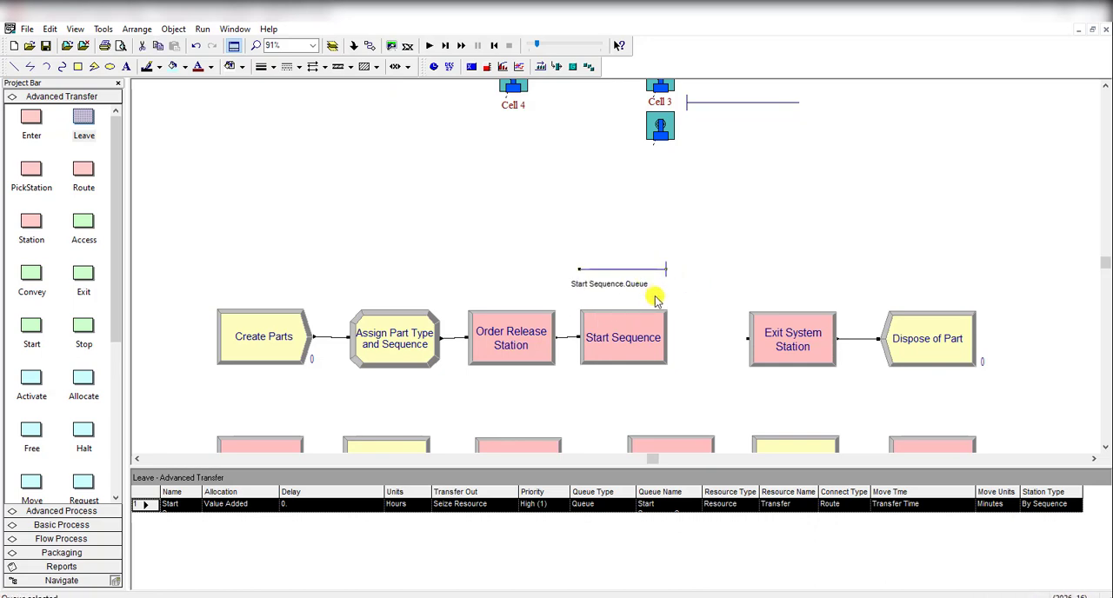
scroll(657, 302, up, 2)
scroll(612, 320, up, 1)
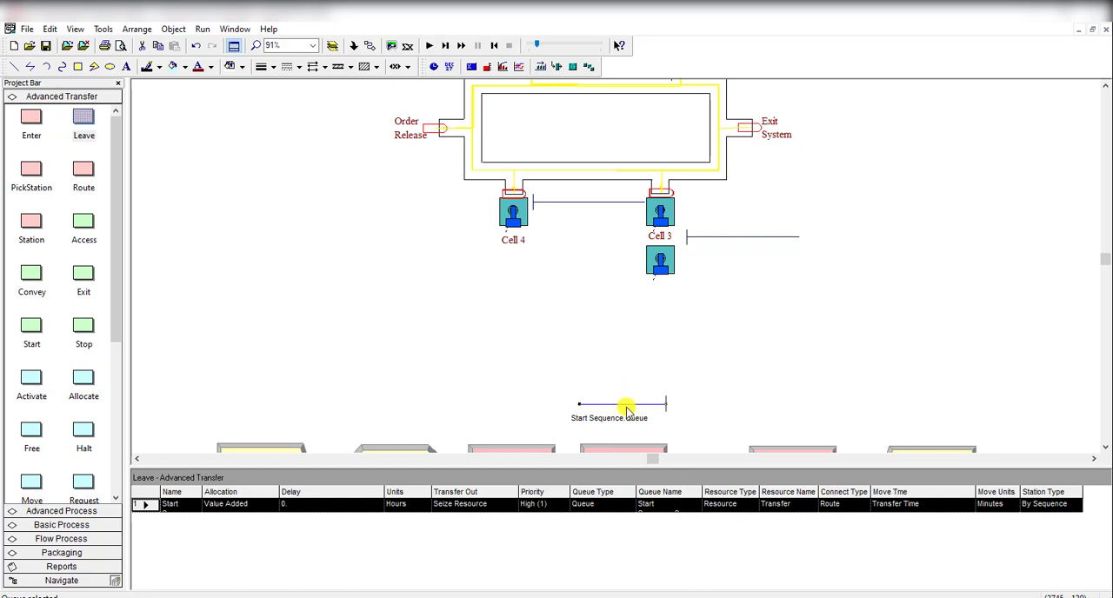
drag(628, 407, 270, 126)
Step: Copy the name of the Route from Cell 1 module from its settings
scroll(587, 287, down, 4)
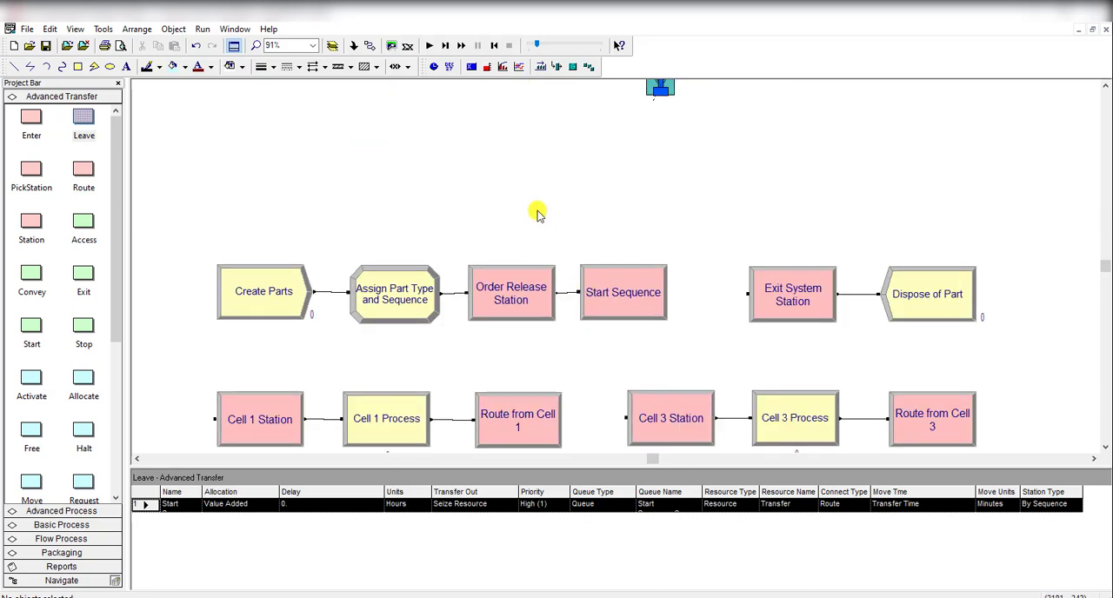
scroll(537, 214, down, 1)
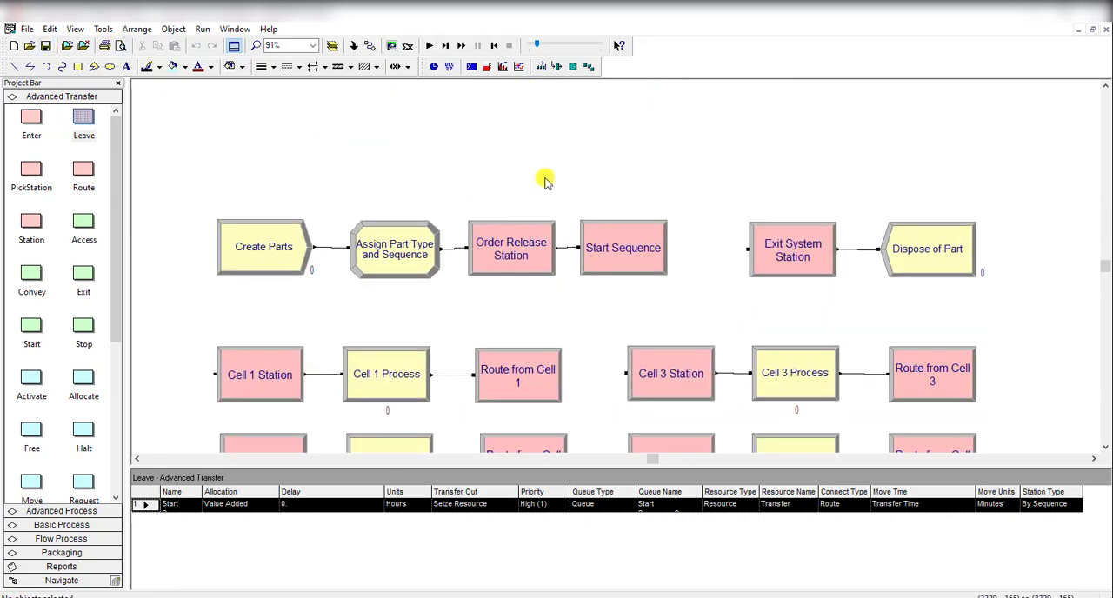
scroll(736, 214, down, 2)
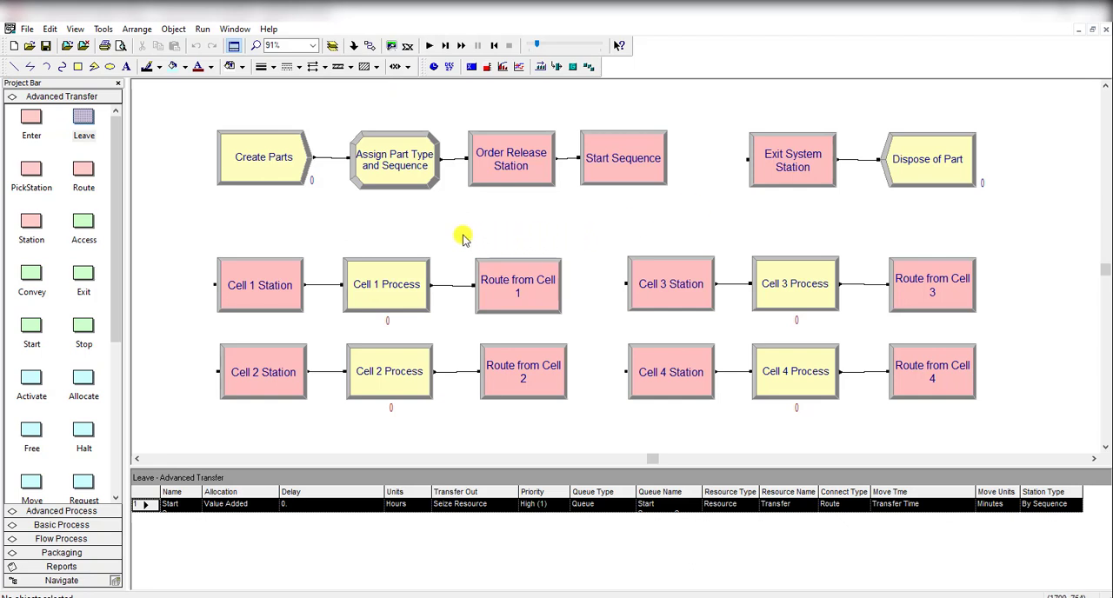
drag(462, 233, 596, 415)
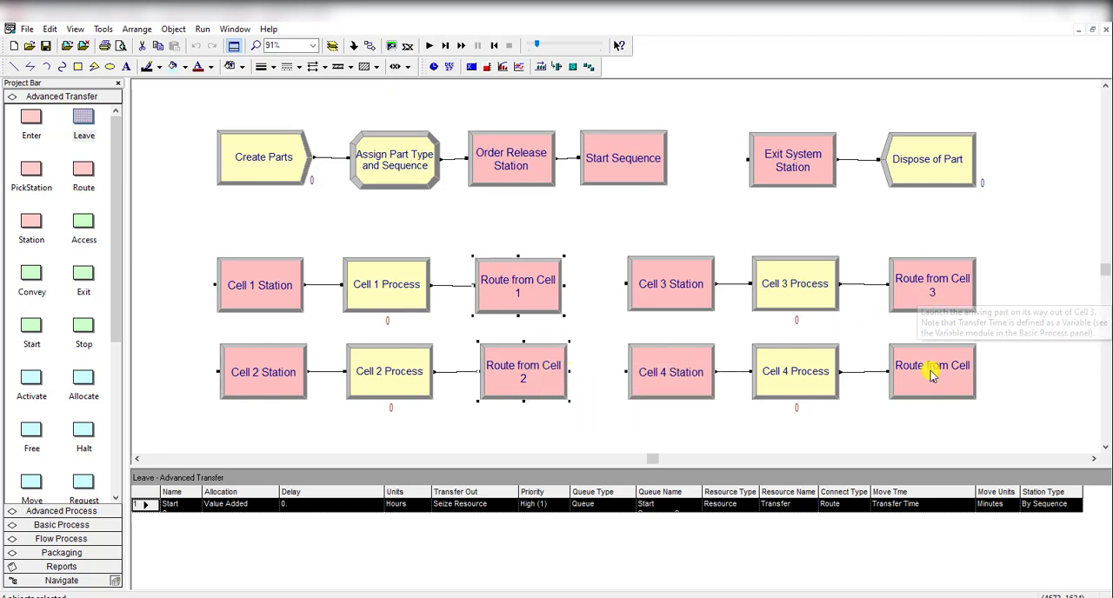
click(1009, 328)
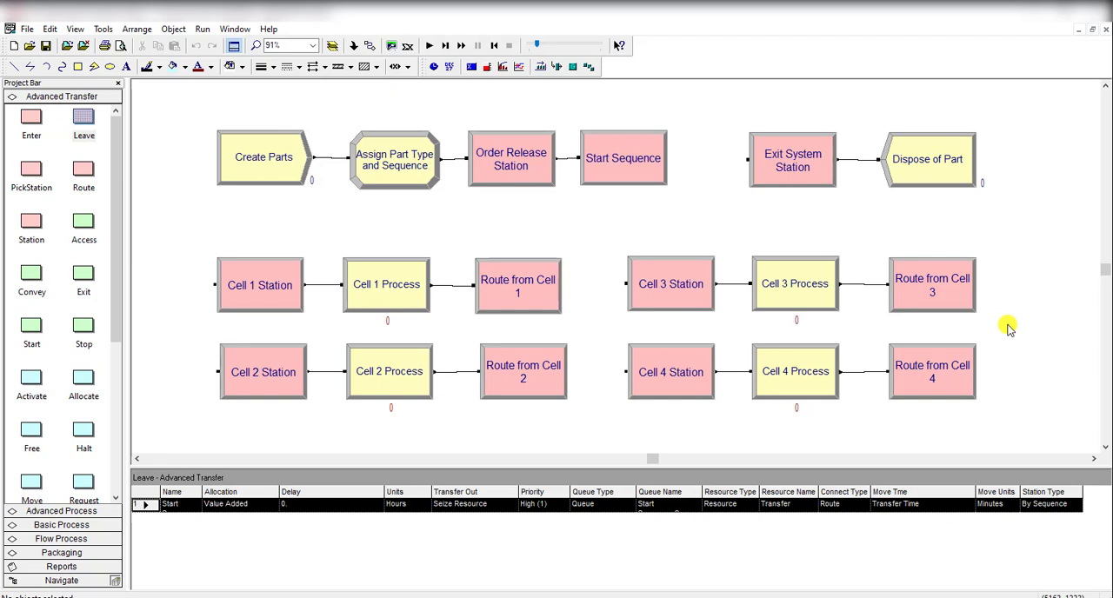
double_click(544, 270)
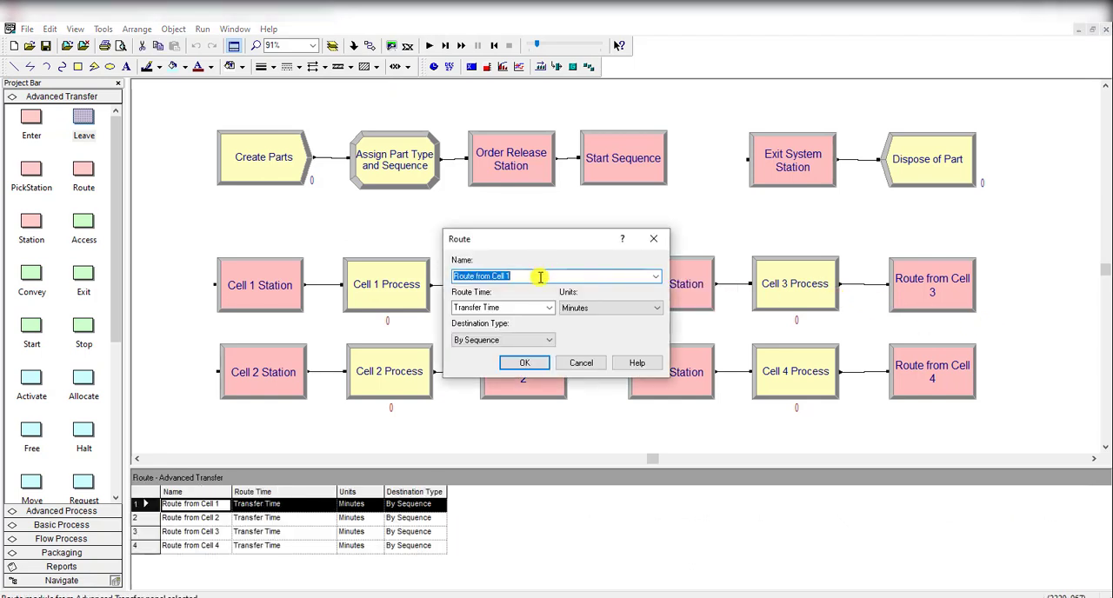
click(525, 363)
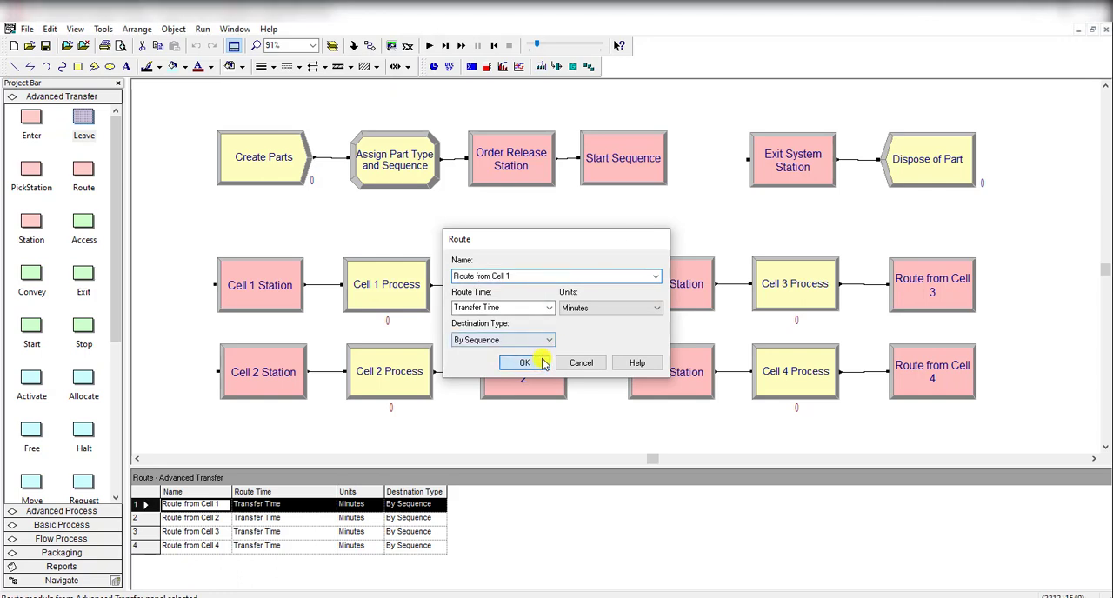
Step: Delete the four Route modules that follow the Cell 1, Cell 2, Cell 3 and Cell 4 processes
key(Delete)
click(557, 356)
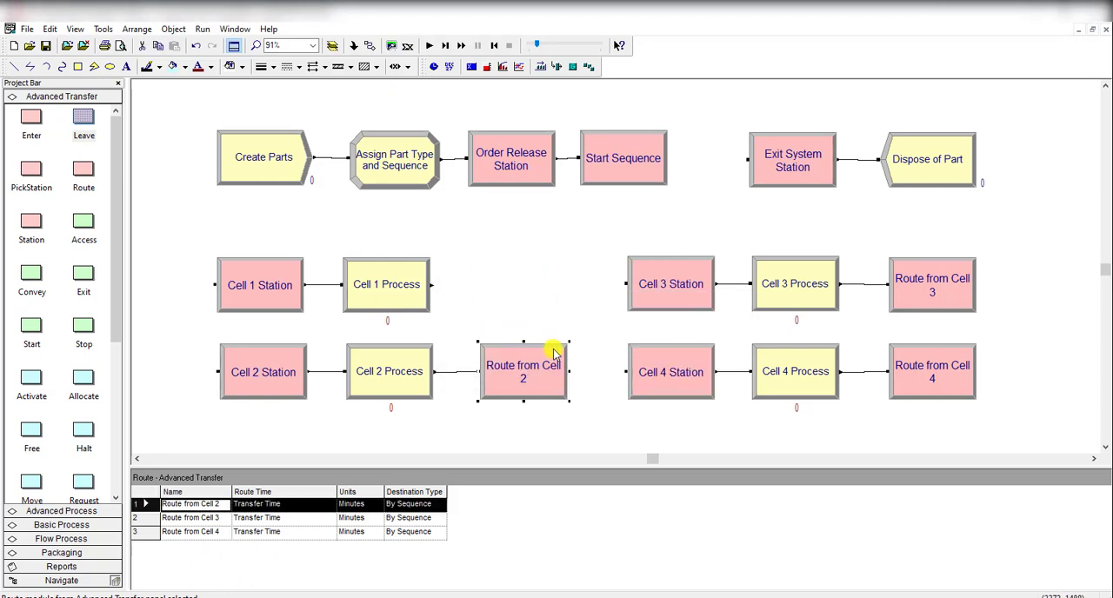
key(Delete)
click(902, 299)
key(Delete)
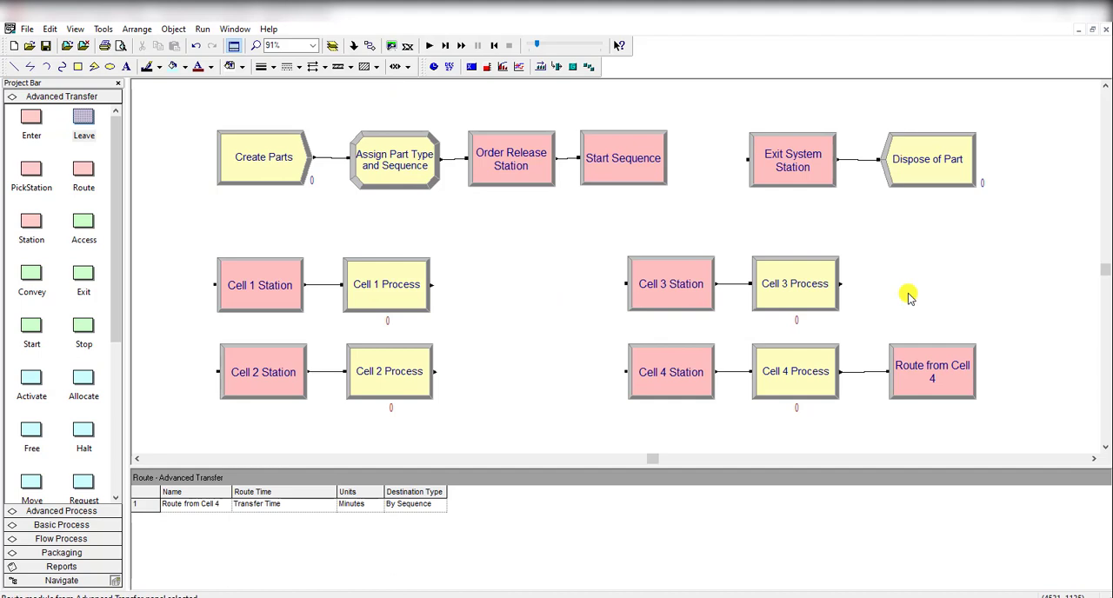
click(910, 355)
key(Delete)
Step: Duplicate the Start Sequence Leave module twice, placing one copy after Cell 1 Process and one after Cell 2 Process
click(636, 169)
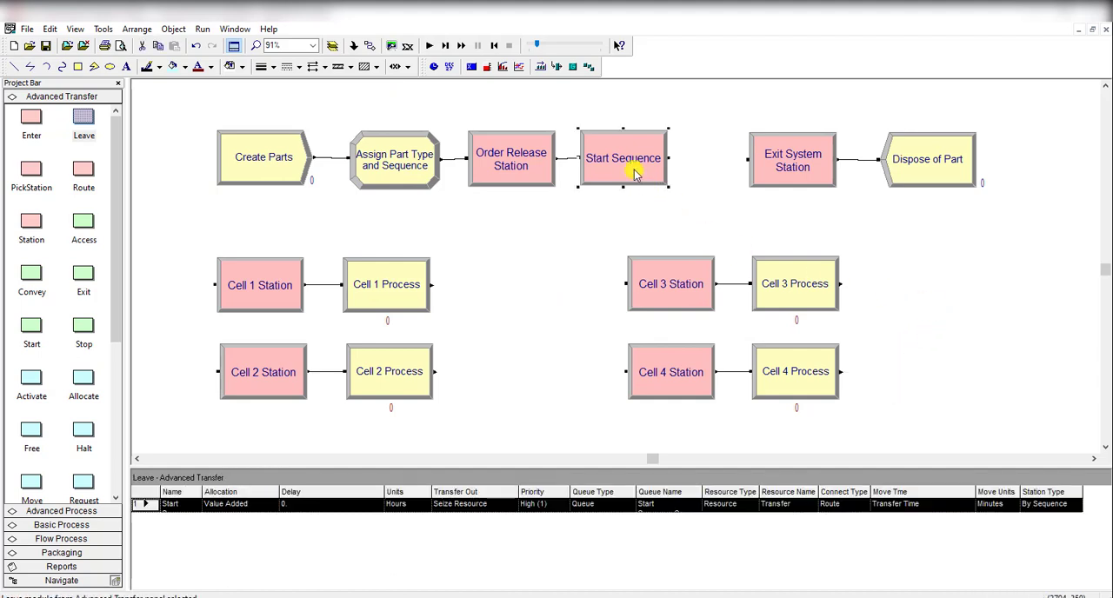
right_click(636, 169)
click(667, 198)
key(ctrl+v)
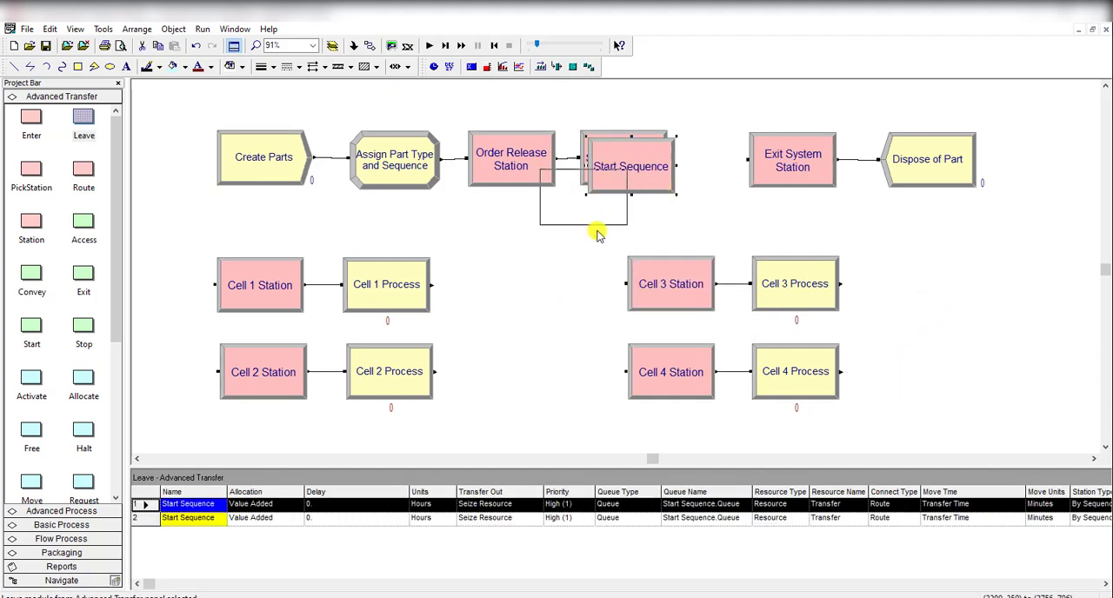
click(528, 312)
right_click(528, 312)
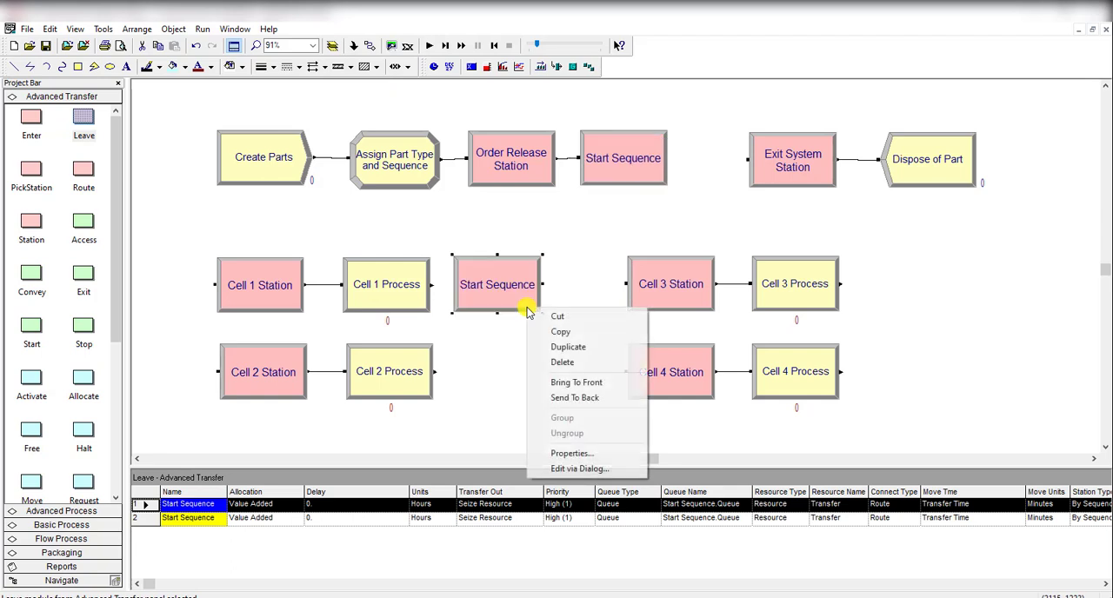
click(552, 349)
key(ctrl+v)
click(522, 388)
Step: Duplicate the Leave module twice more, placing the copies after Cell 3 Process and Cell 4 Process
right_click(527, 391)
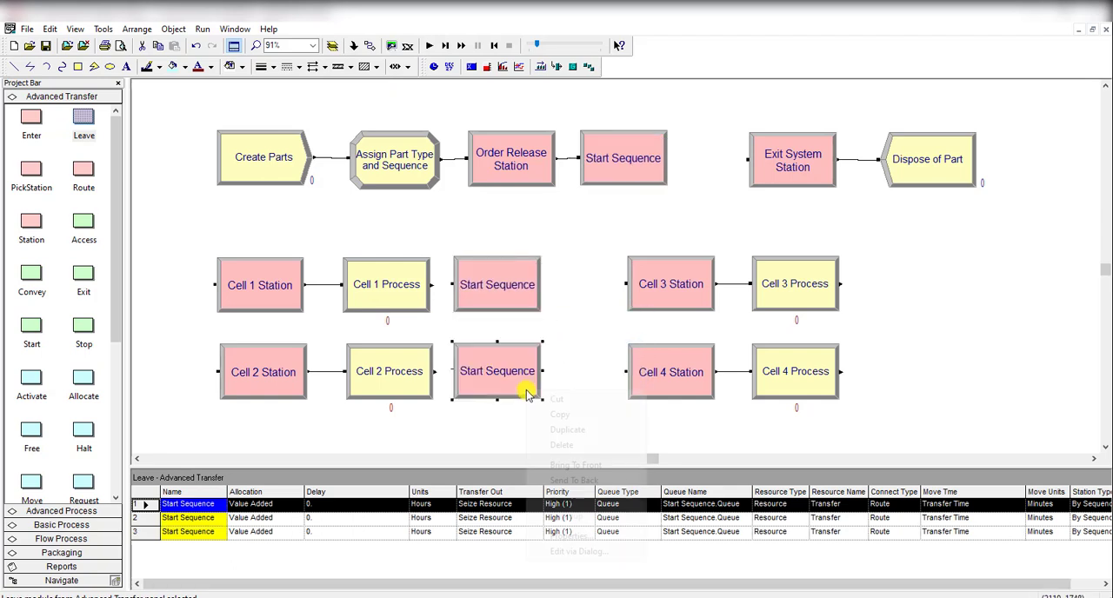
click(570, 428)
drag(542, 393, 945, 298)
right_click(937, 302)
click(974, 338)
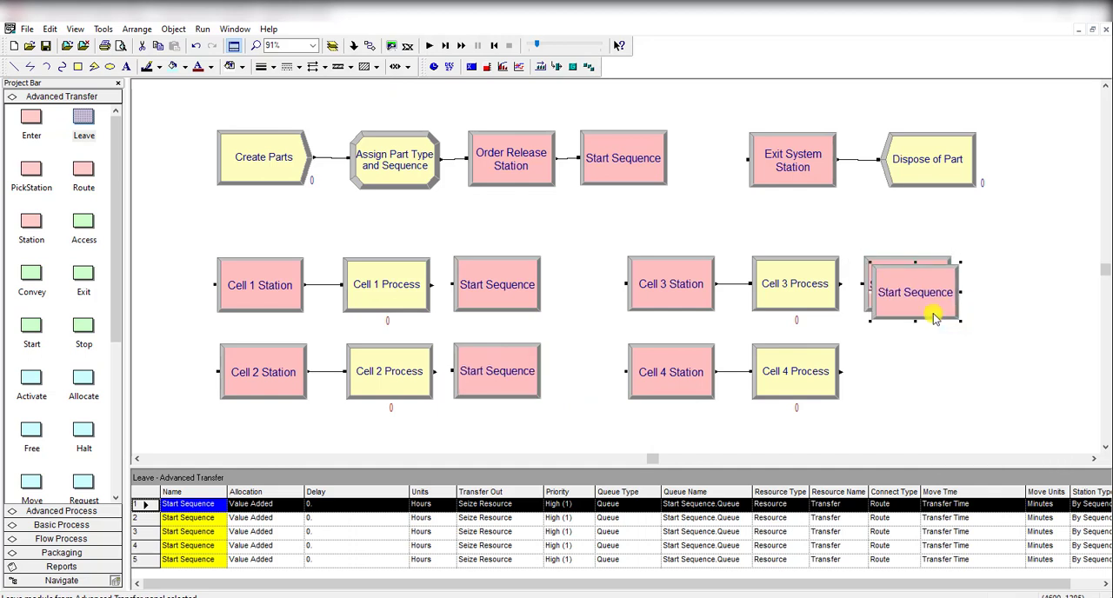
key(ctrl+v)
click(930, 391)
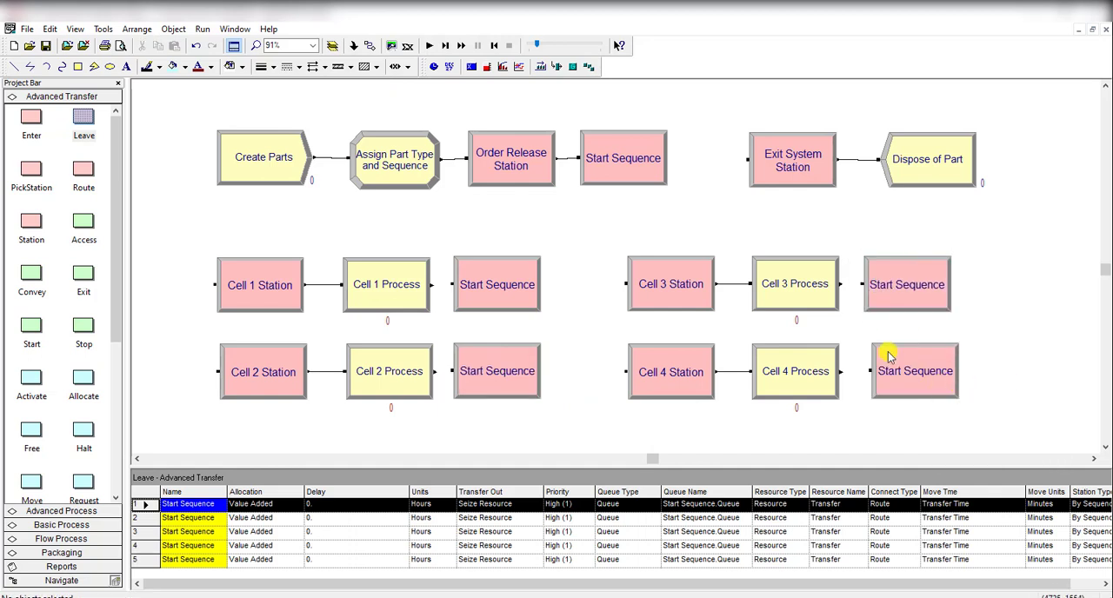
Step: Rename the Leave module after Cell 1 Process as Route from Cell 1
double_click(492, 293)
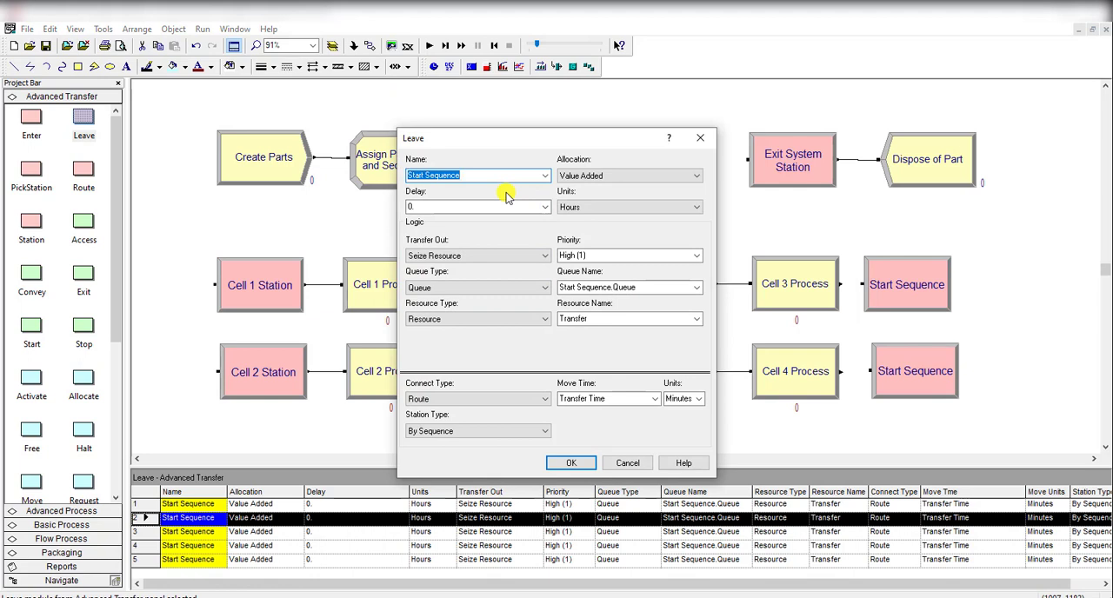
key(ctrl+v)
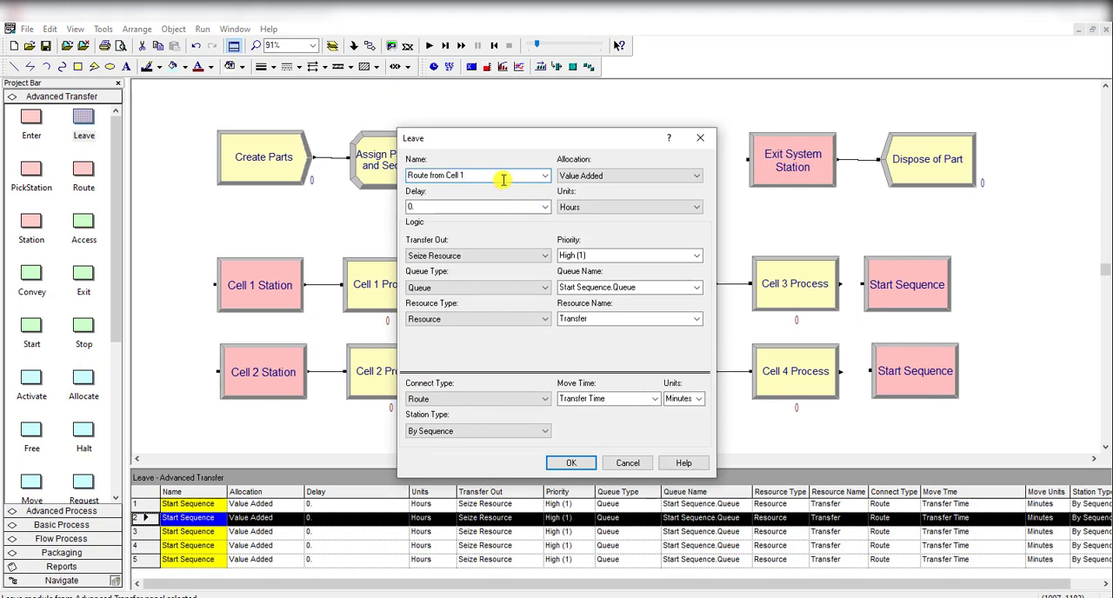
click(579, 255)
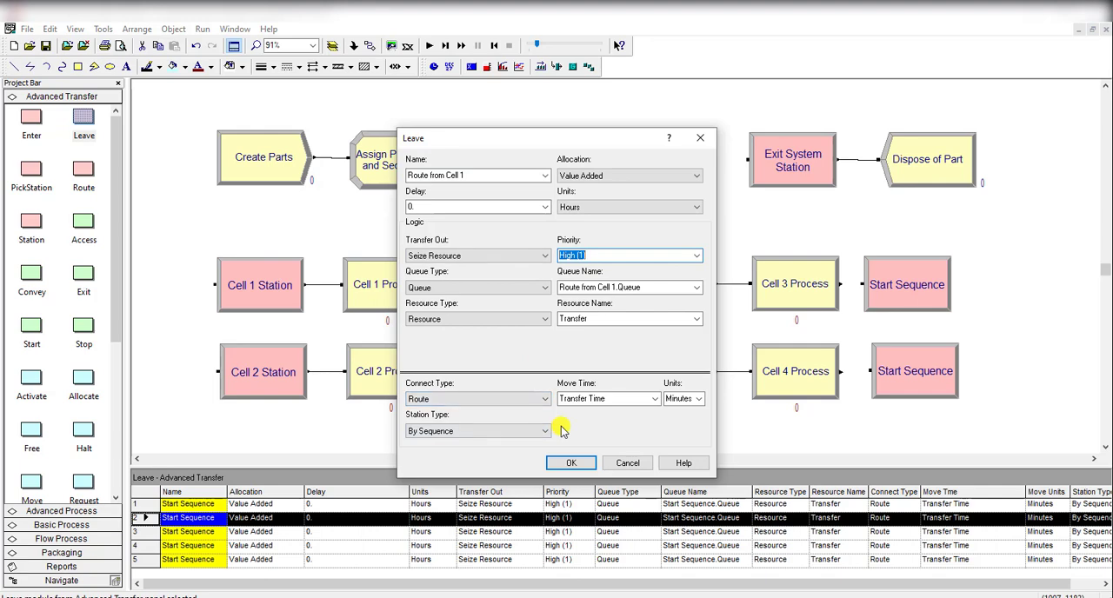
click(571, 463)
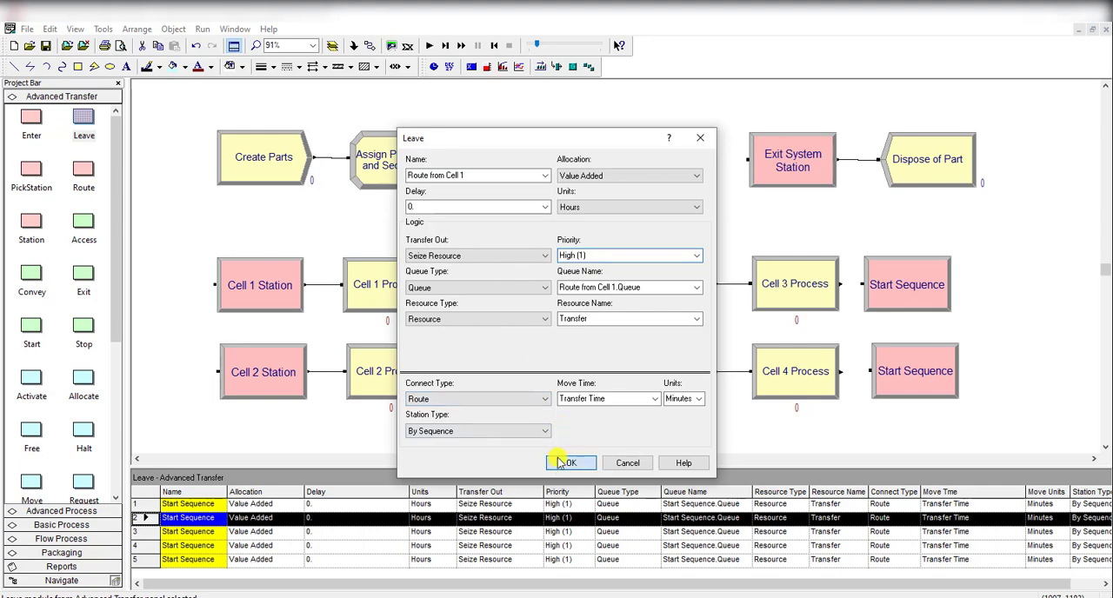
Step: Rename the Leave module after Cell 2 Process as Route from Cell 2
click(489, 363)
double_click(489, 363)
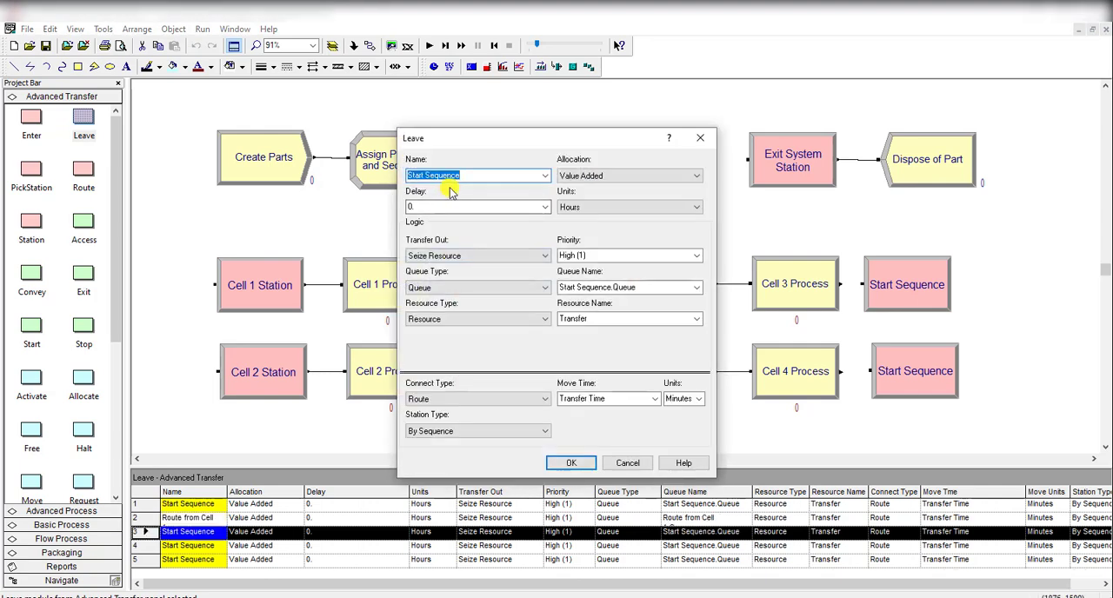
key(ctrl+v)
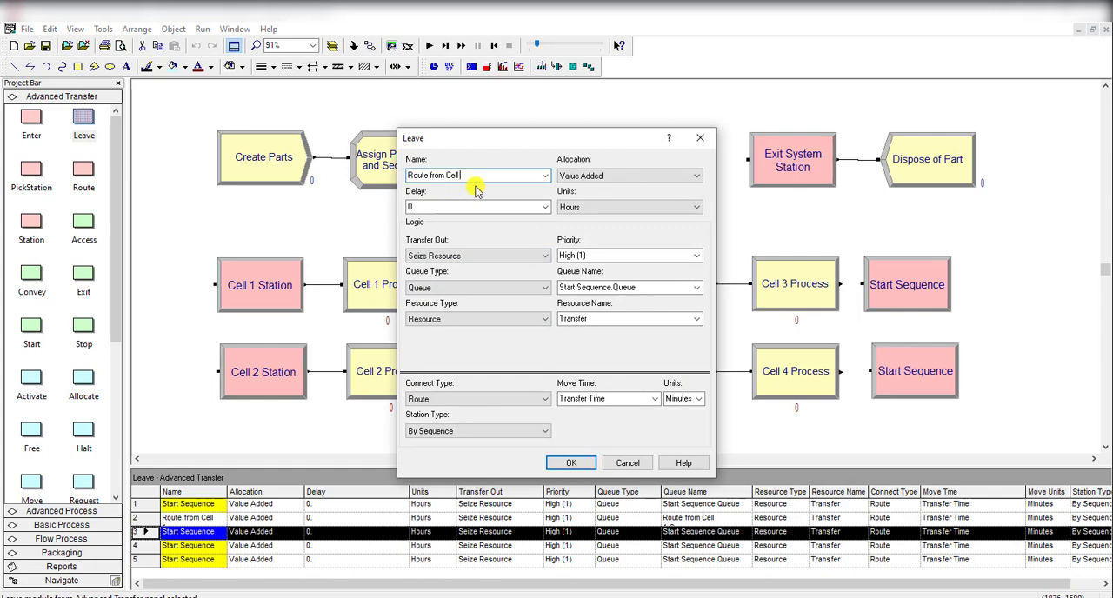
text(2)
click(570, 461)
Step: Rename the Leave module after Cell 3 Process as Route from Cell 3
click(914, 298)
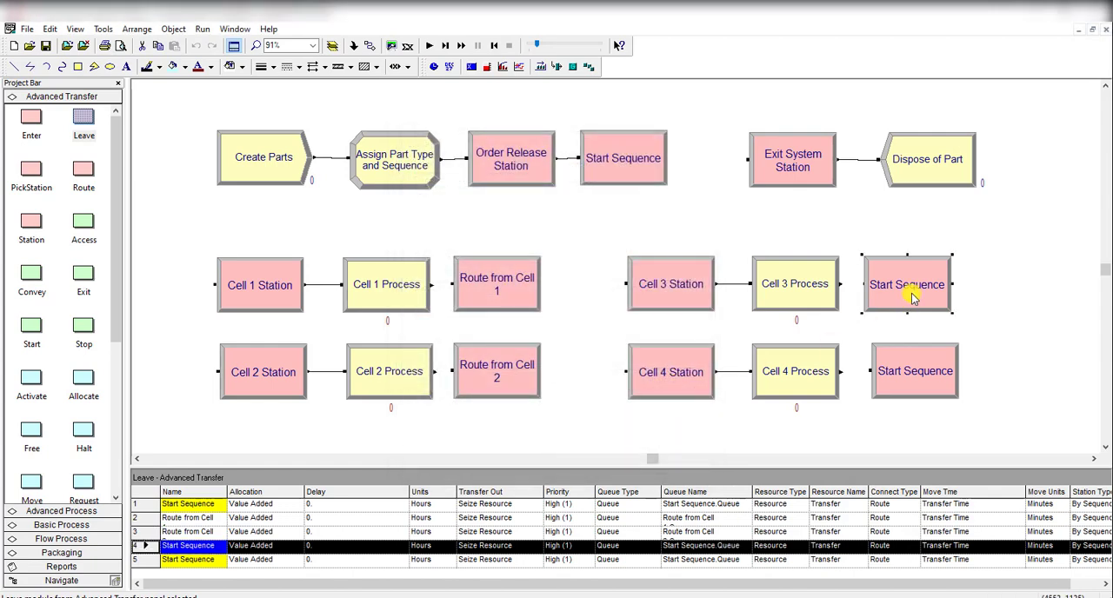
double_click(913, 299)
key(ctrl+v)
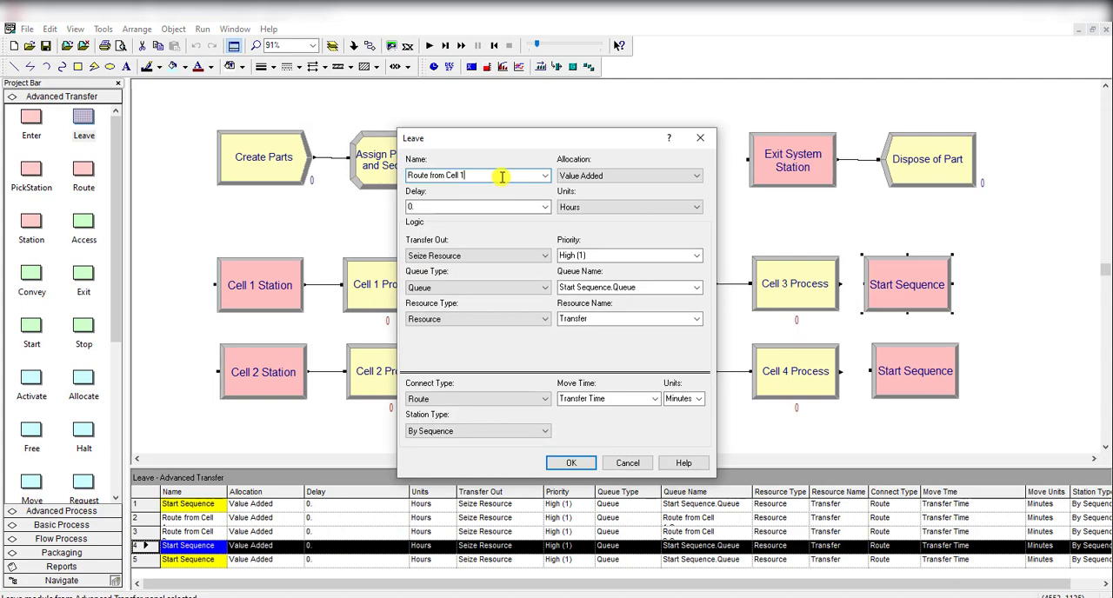
click(569, 462)
Step: Rename the Leave module after Cell 4 Process as Route from Cell 4 and align it under Route from Cell 3
double_click(887, 377)
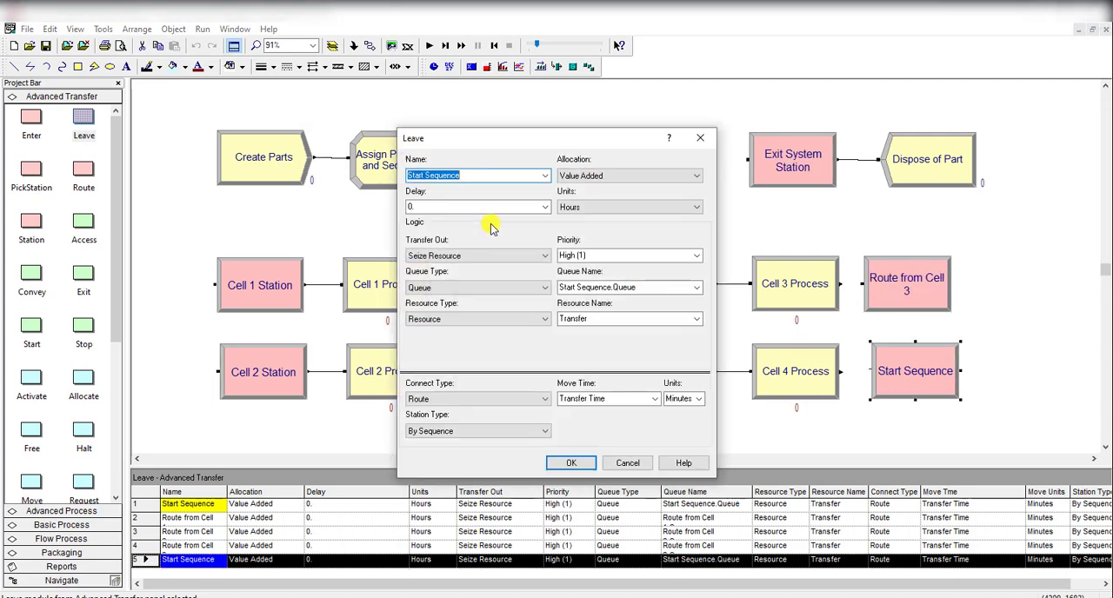
text(Route from Cell 1)
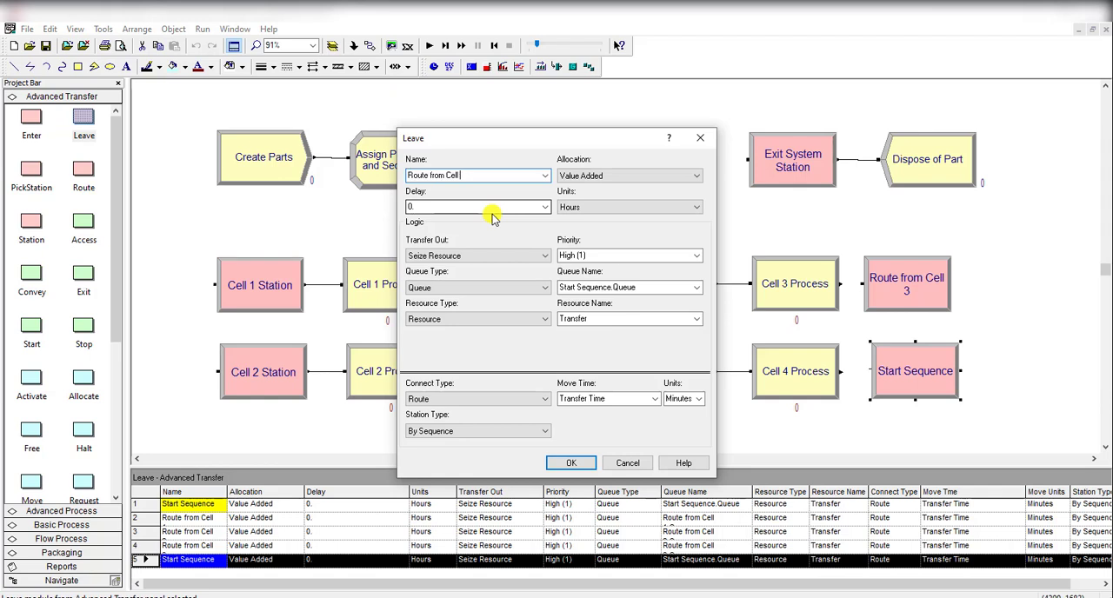
text(4)
click(572, 463)
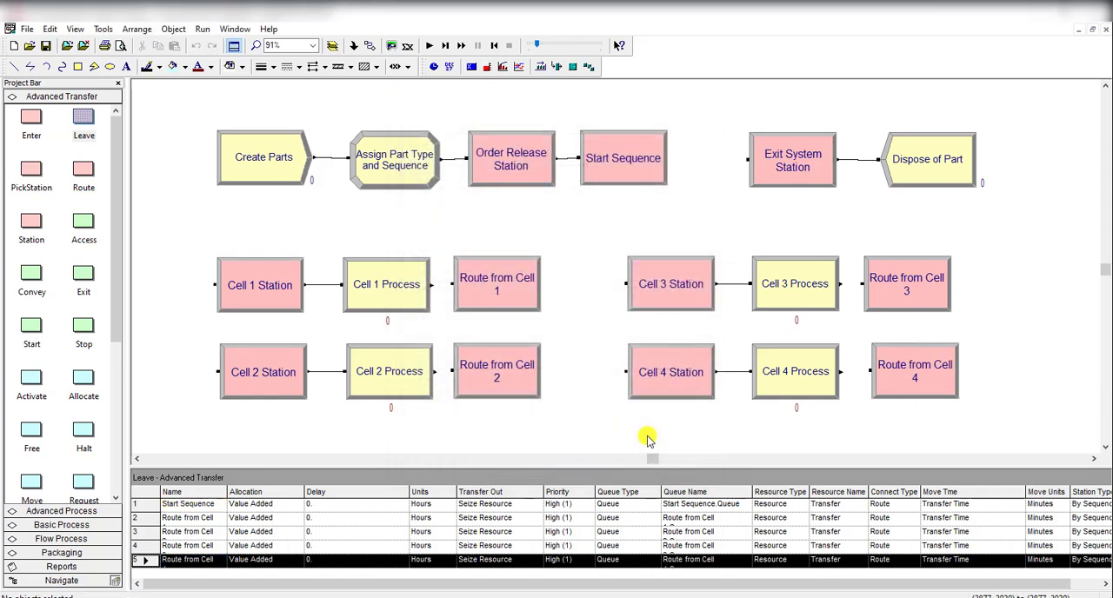
click(884, 396)
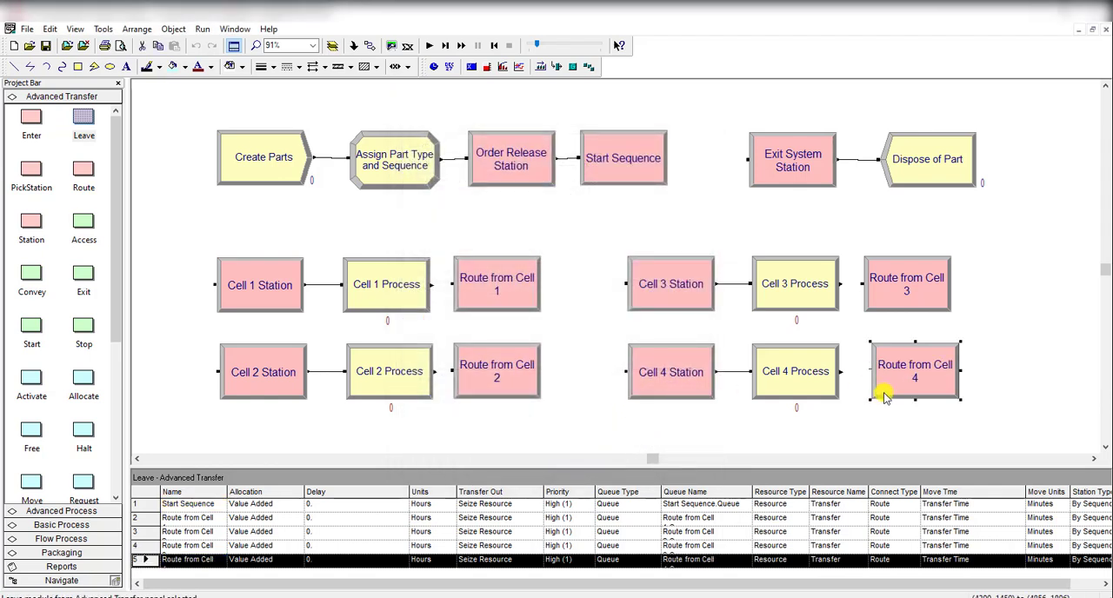
drag(885, 396, 877, 398)
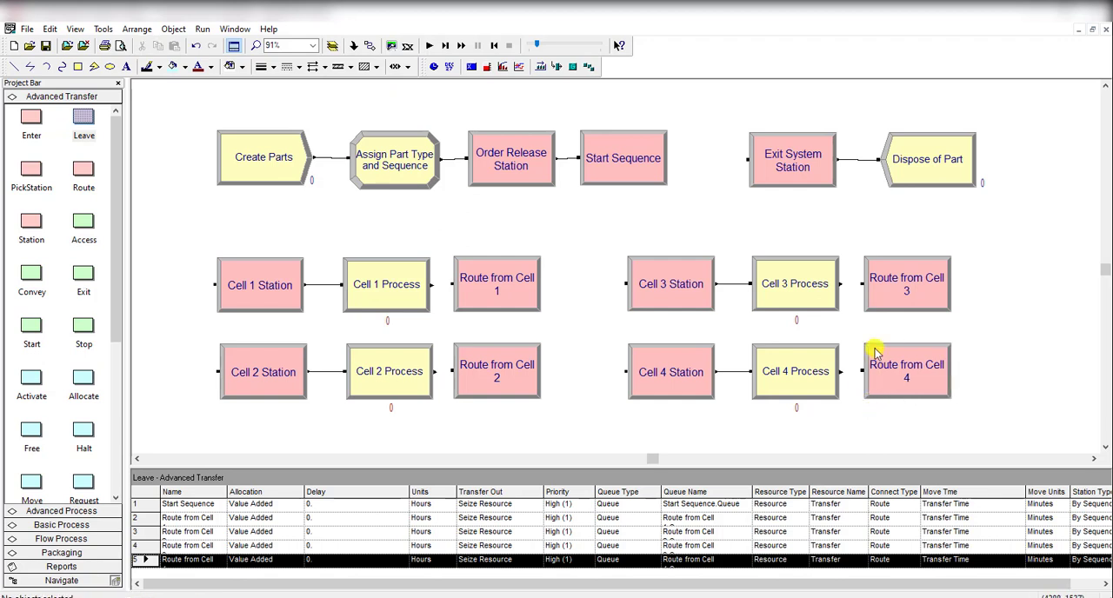
Step: Connect Cell 1 Process to Route from Cell 1 and Cell 2 Process to Route from Cell 2
click(624, 322)
click(369, 46)
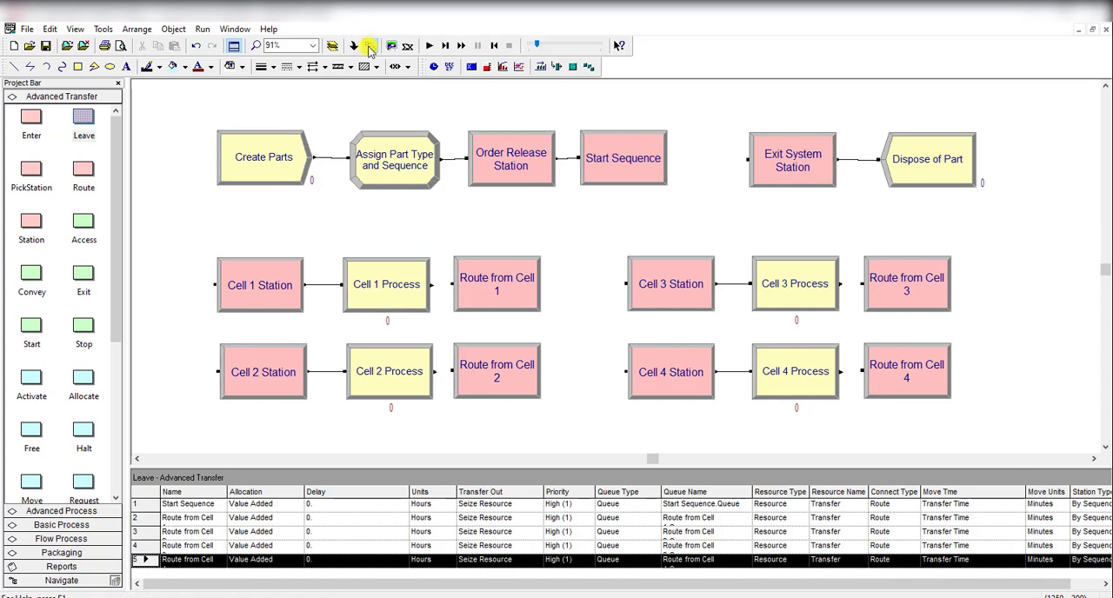
click(370, 45)
click(432, 284)
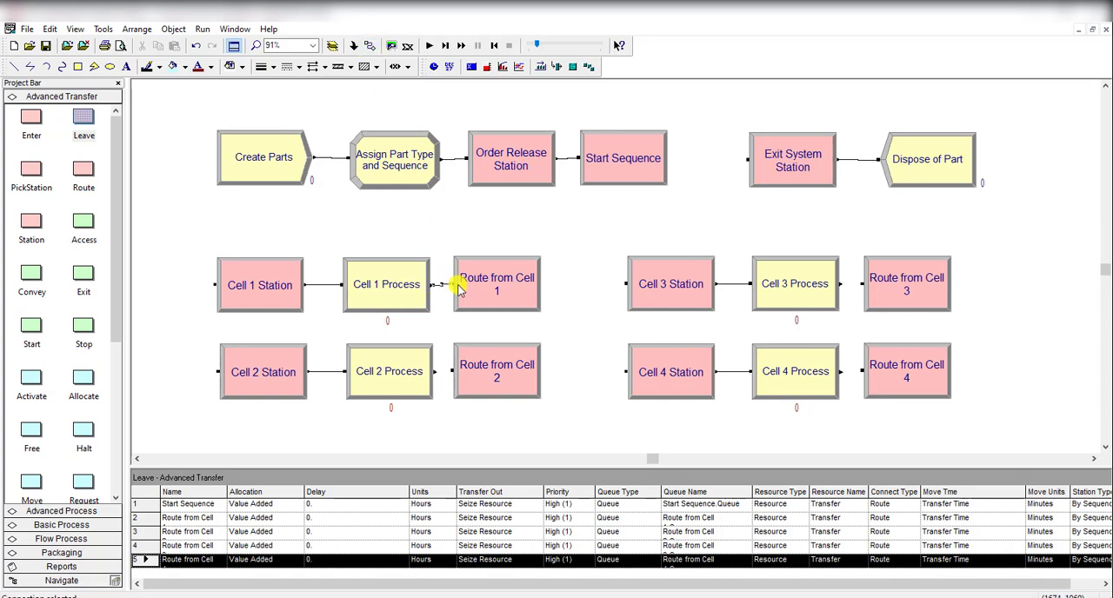
click(452, 284)
click(370, 45)
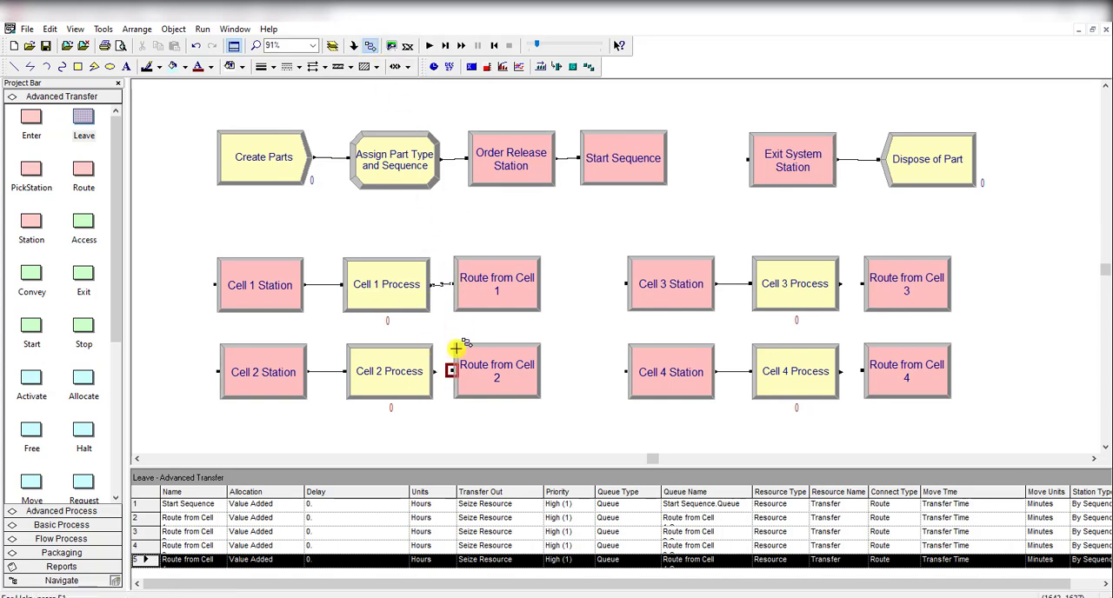
click(434, 371)
click(453, 371)
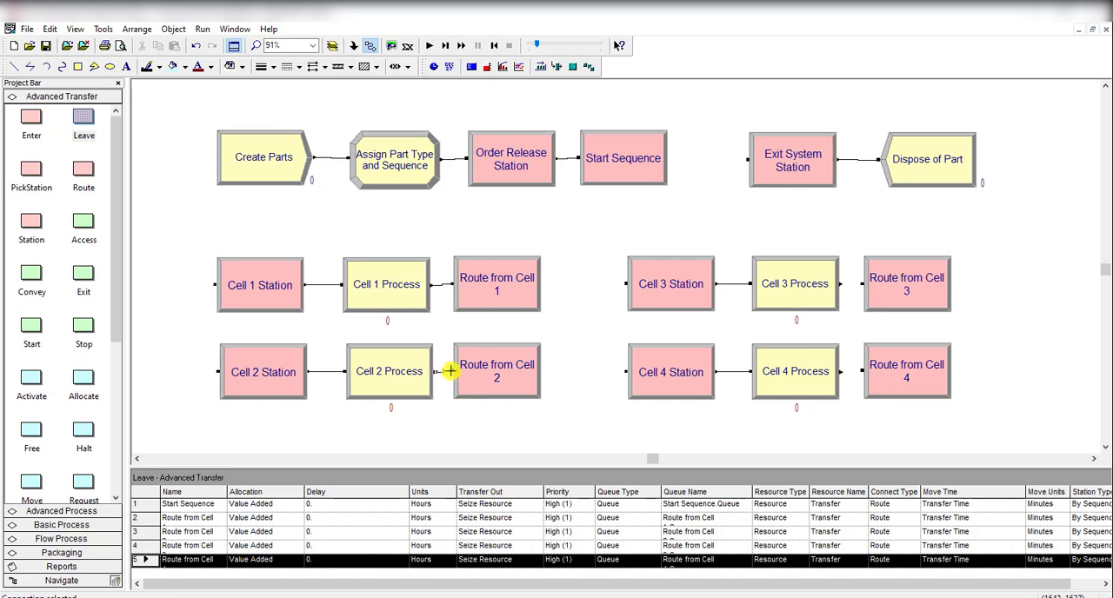
Step: Connect Cell 3 Process to Route from Cell 3 and Cell 4 Process to Route from Cell 4
click(860, 285)
click(840, 372)
click(864, 372)
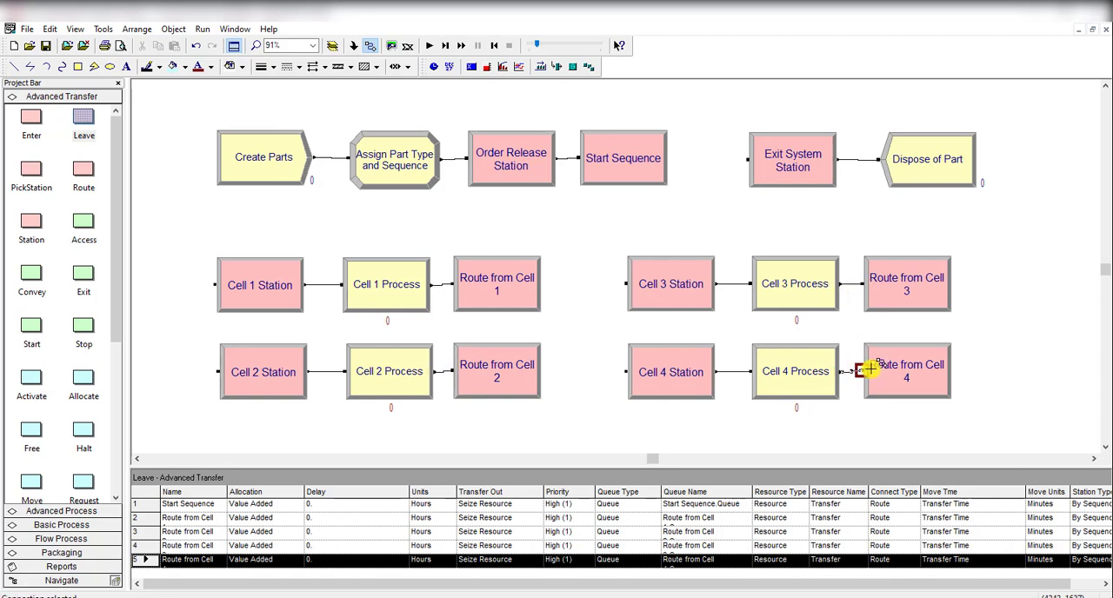
key(Escape)
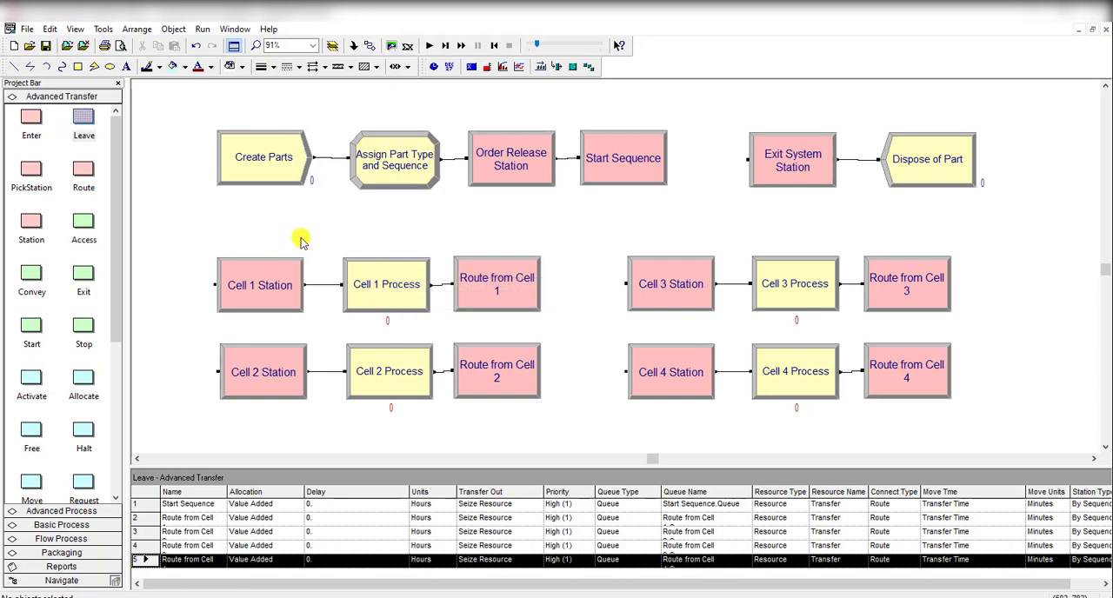
Step: Review the transfer and routing settings of the Route from Cell 1 module
scroll(452, 251, up, 2)
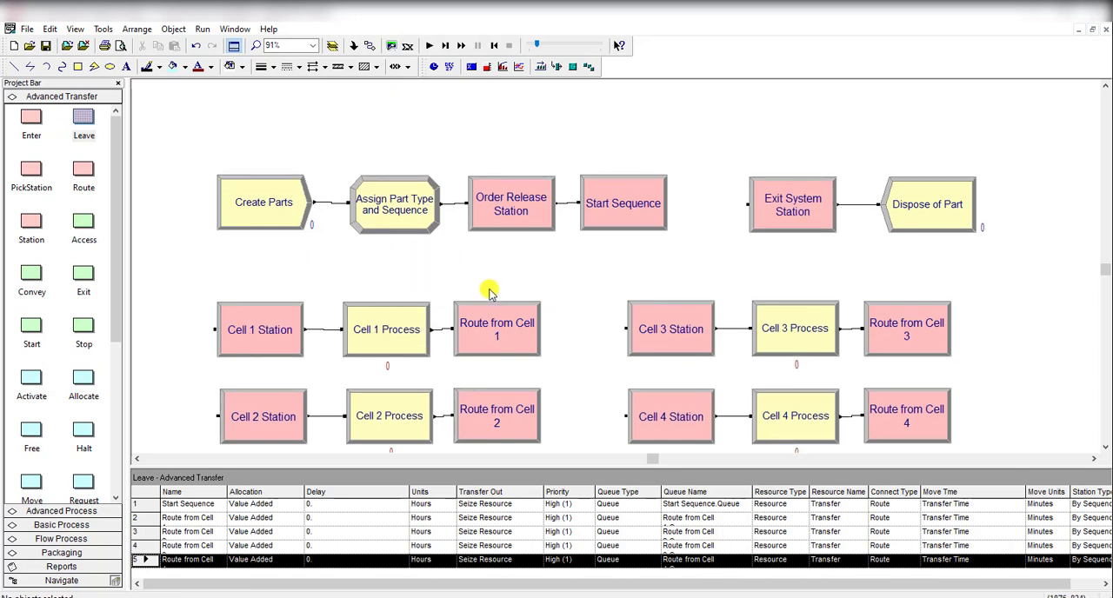
double_click(503, 319)
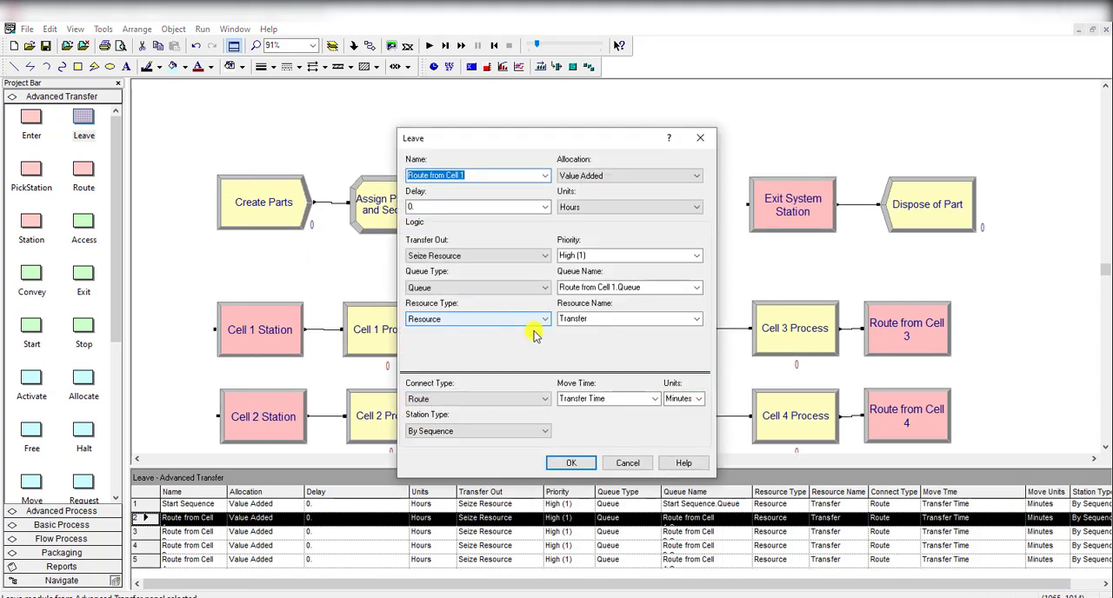
click(565, 465)
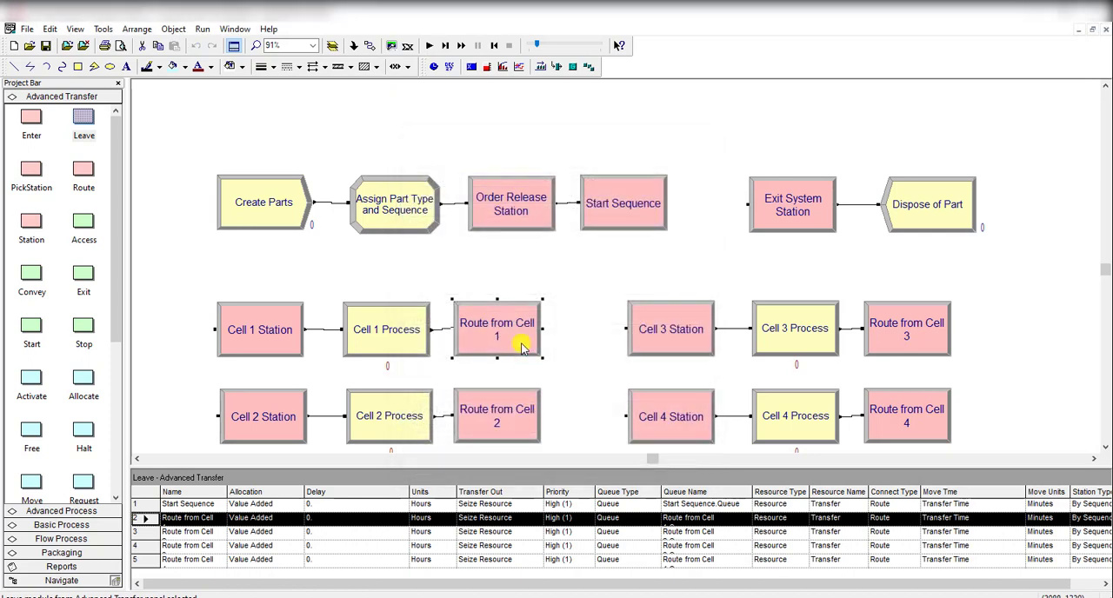
Step: Check the settings of the Exit System Station module before Dispose of Part and delete the module
scroll(532, 280, down, 2)
click(833, 170)
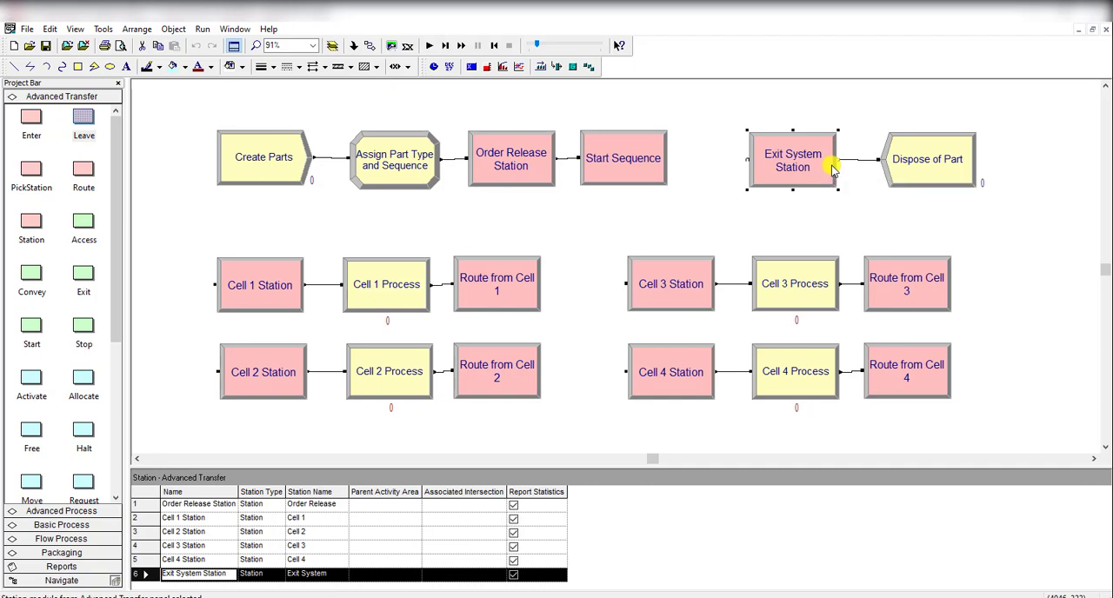
double_click(809, 178)
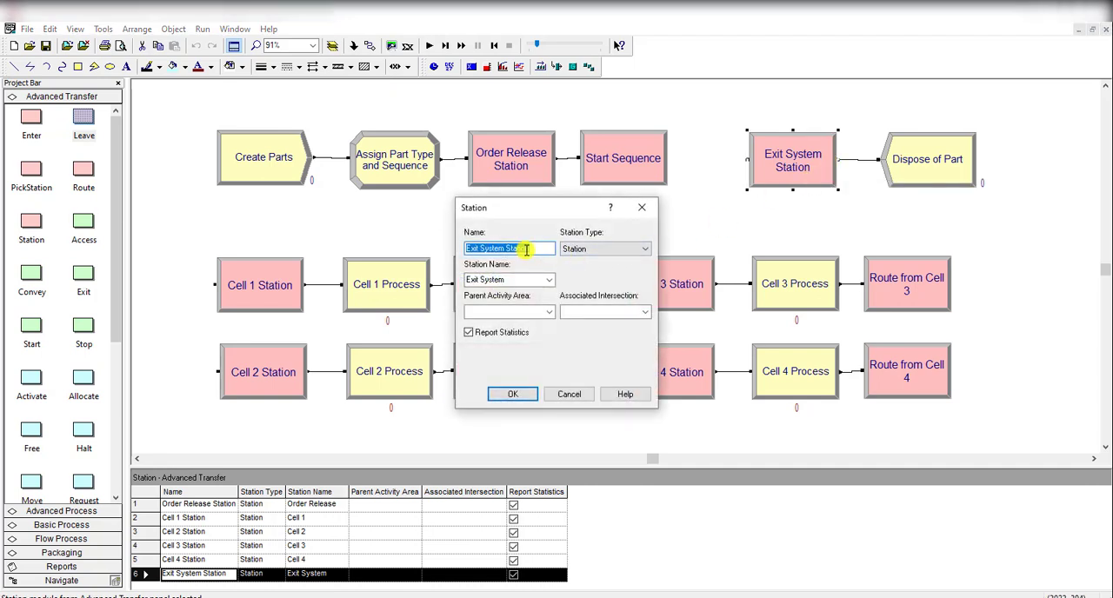
click(513, 394)
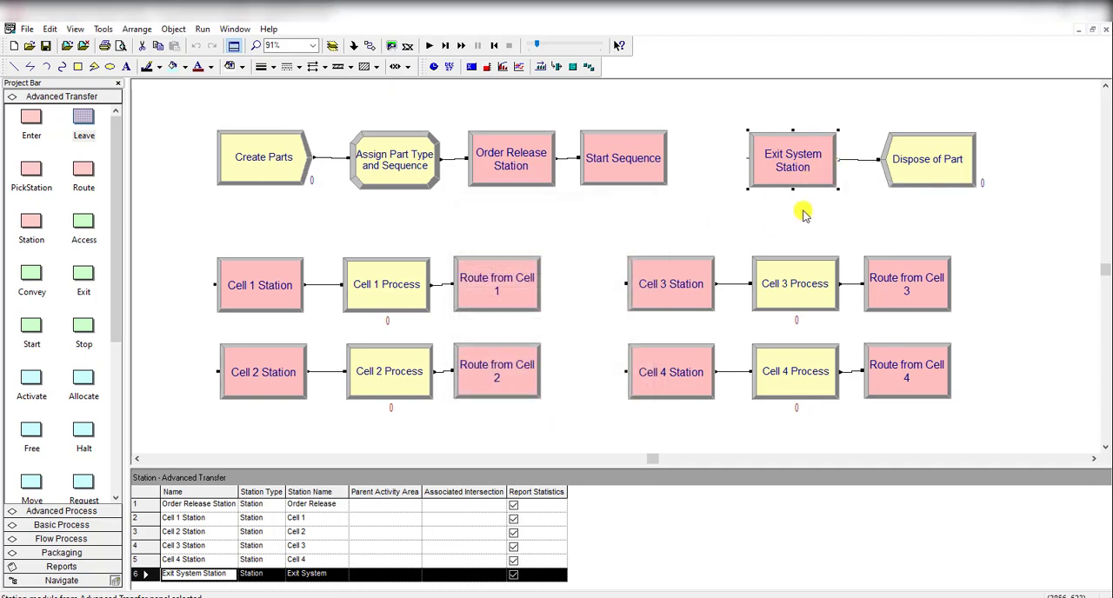
key(Delete)
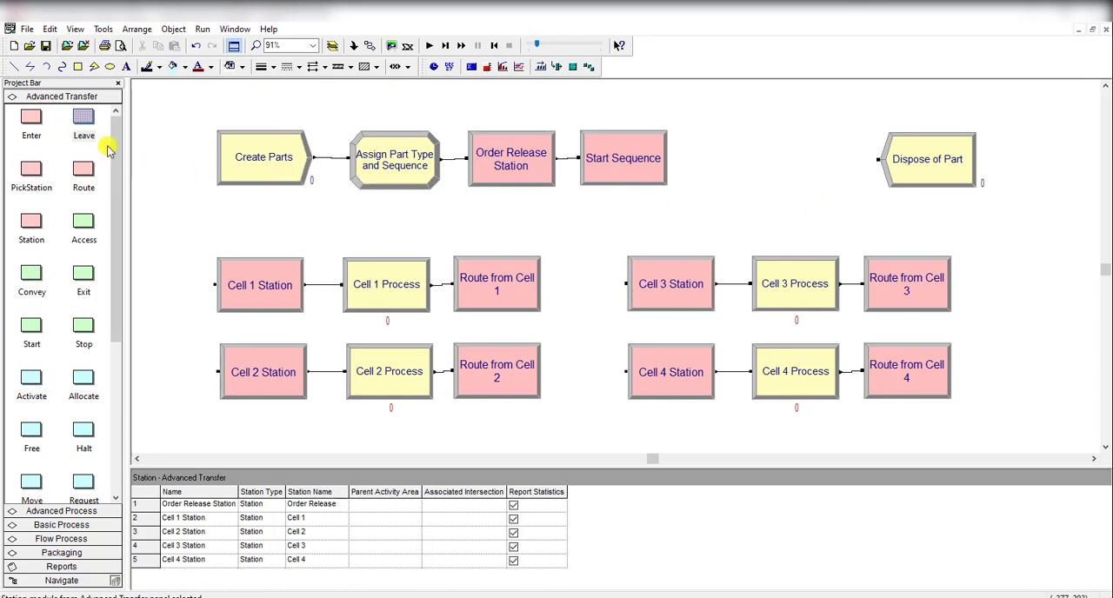
Step: Place an Enter module before Dispose of Part, name it Exit System Station and set its station name to Exit System
drag(31, 122, 762, 162)
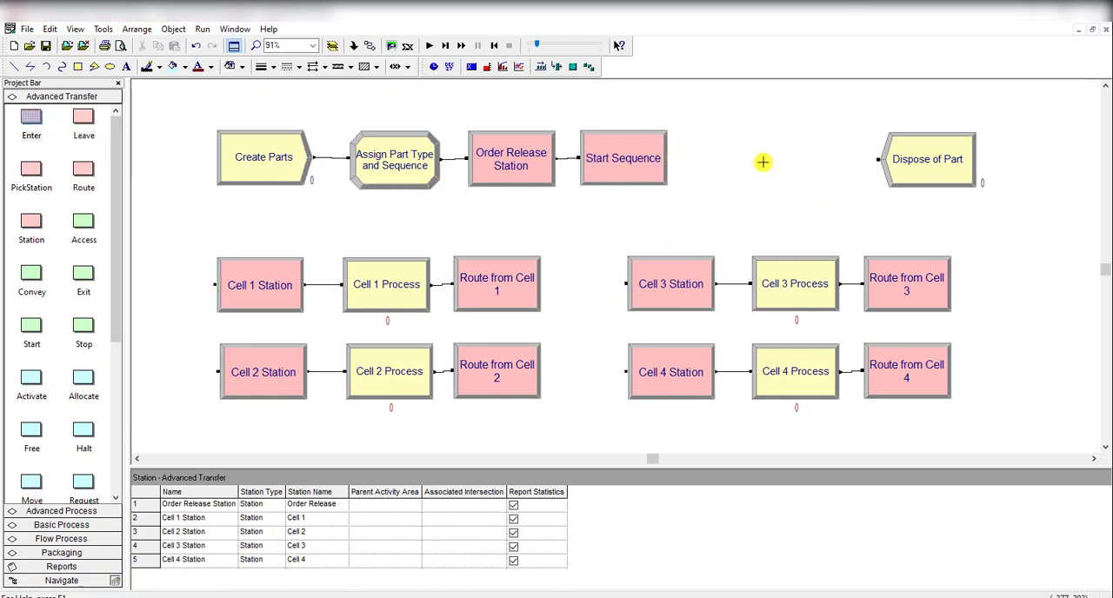
double_click(780, 167)
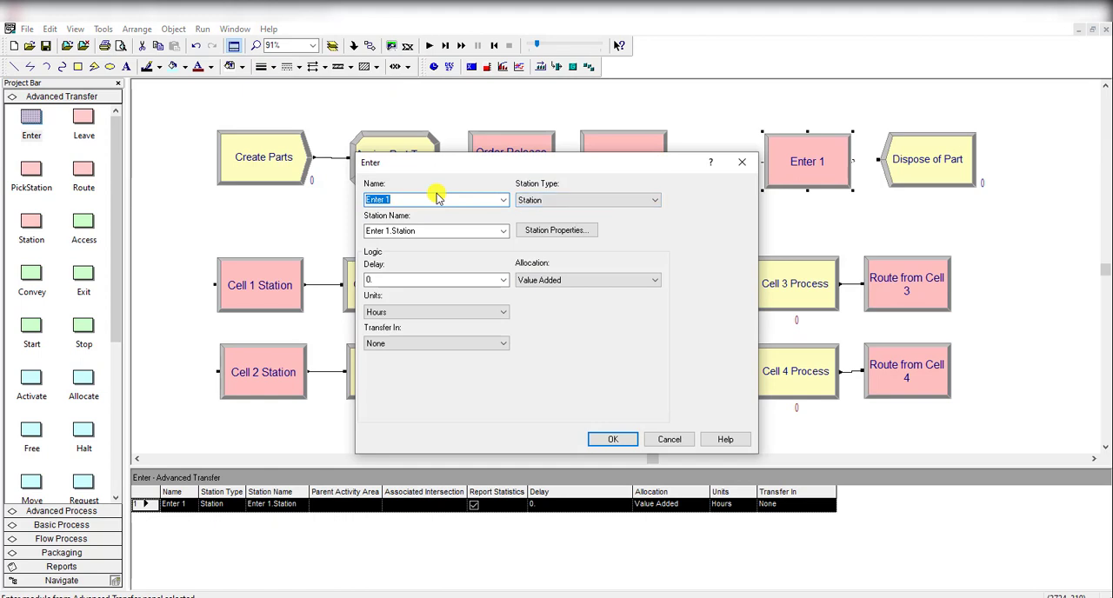
text(Exit System Station)
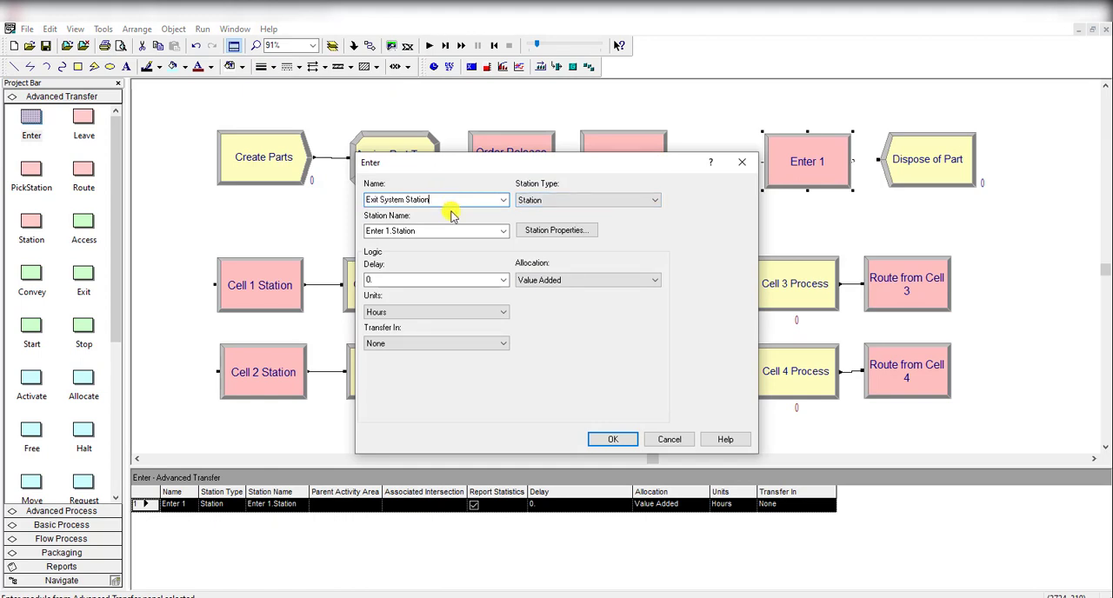
click(442, 231)
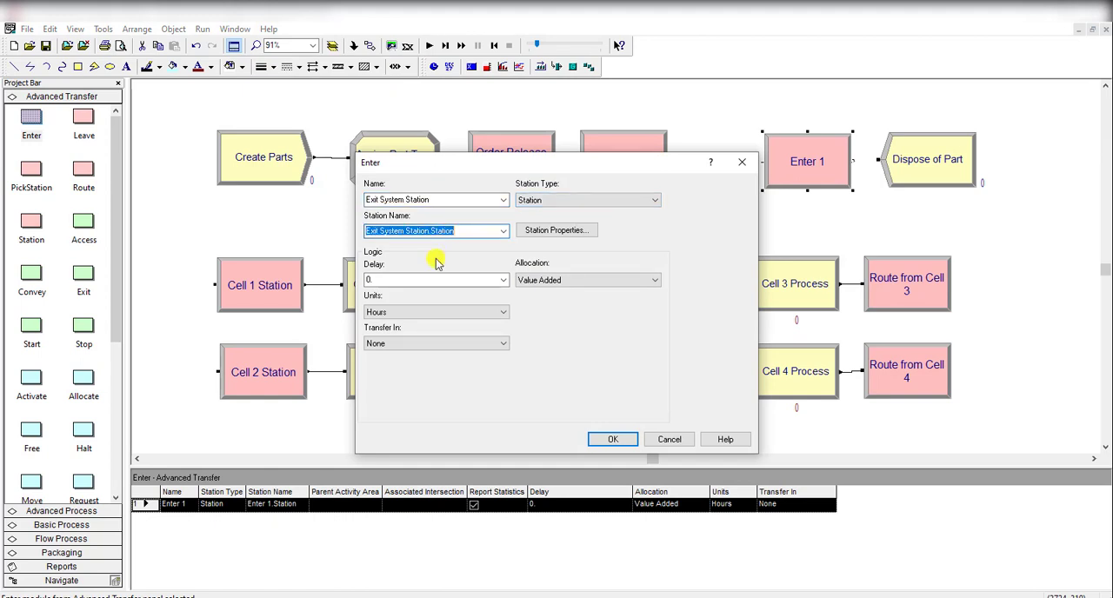
drag(467, 233, 437, 231)
key(BackSpace)
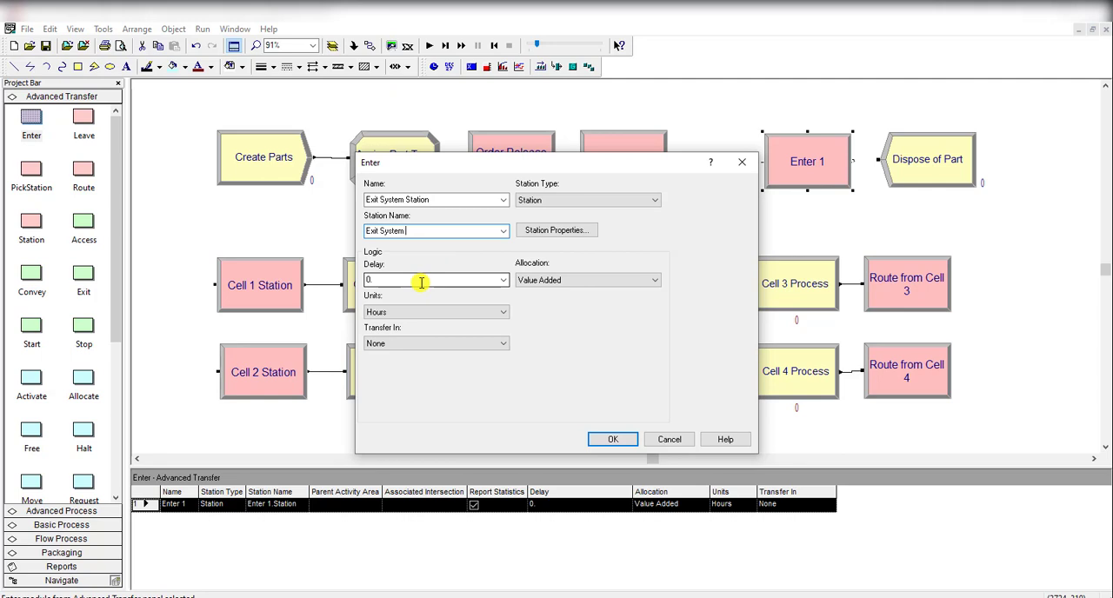
Step: Set the Enter module's Transfer In to Release Resource with Transfer as the resource name
click(424, 344)
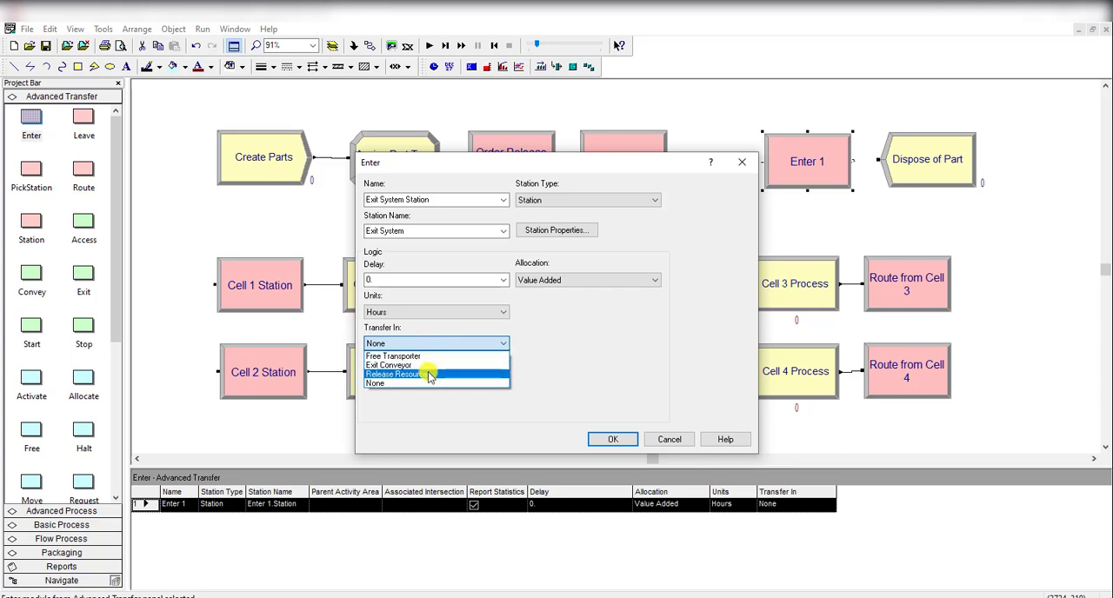
click(427, 374)
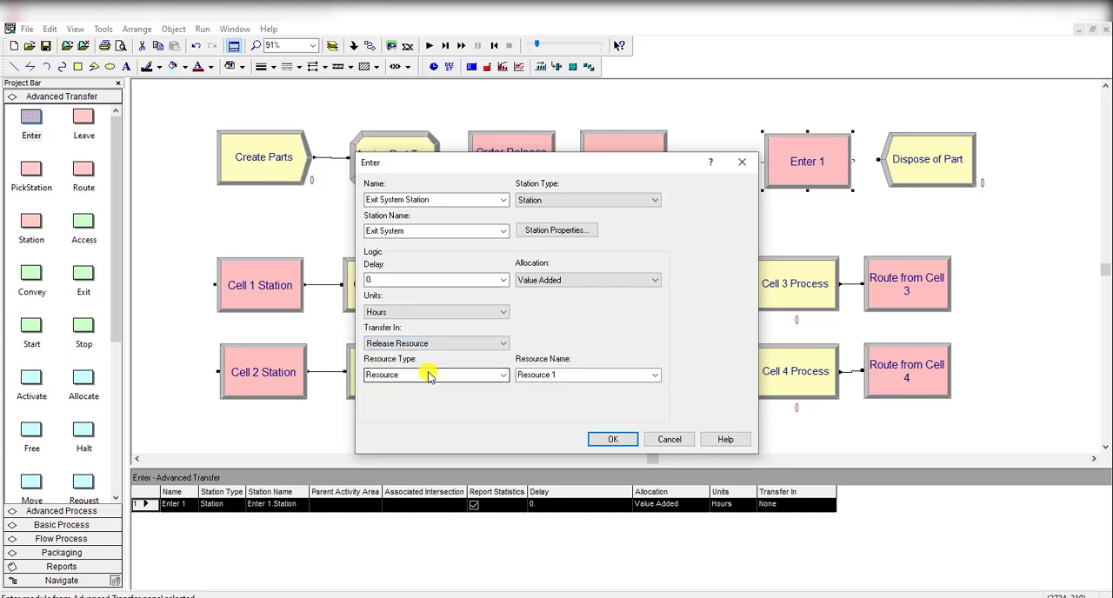
click(567, 376)
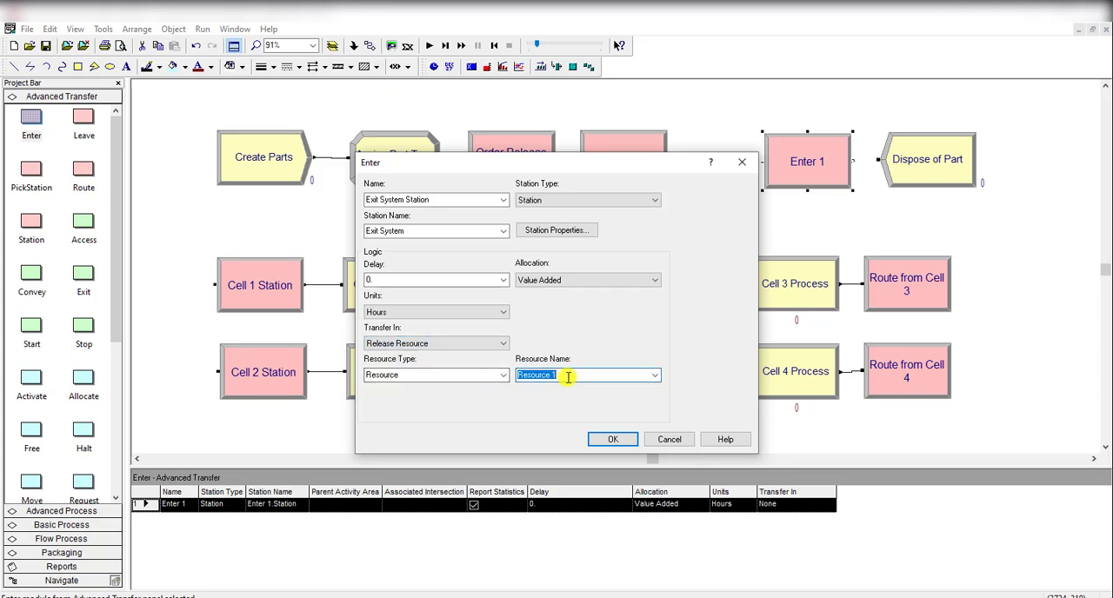
text(Transfer)
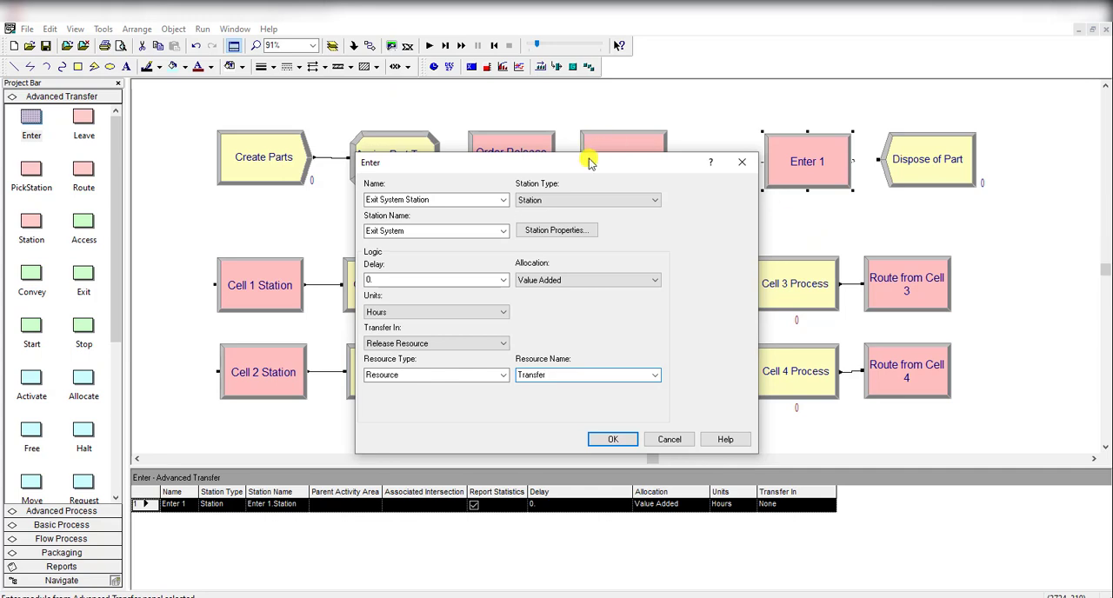
drag(589, 162, 790, 208)
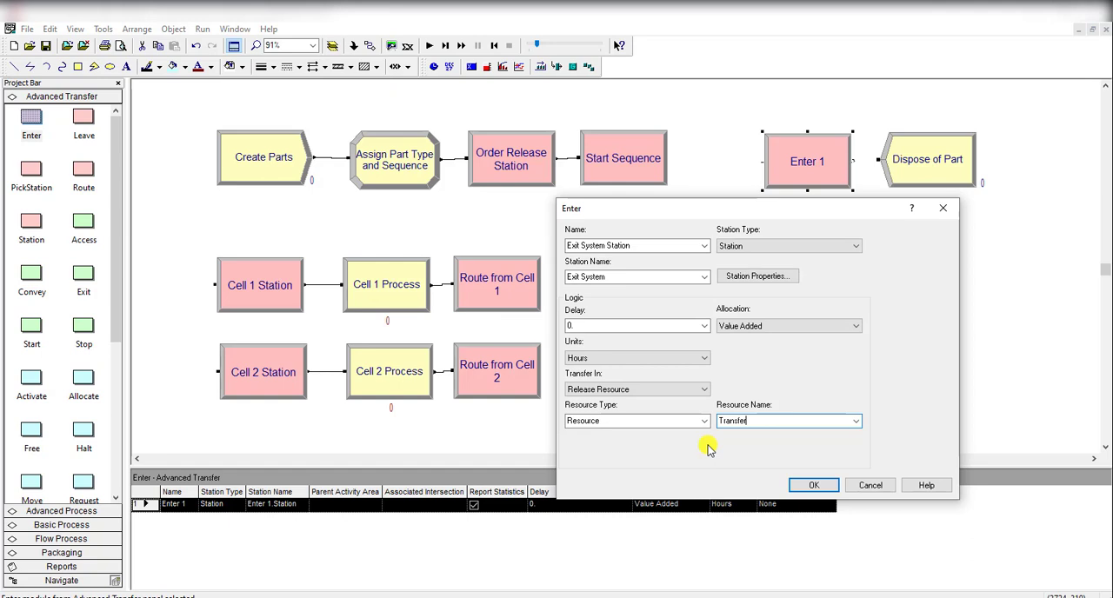
click(807, 484)
Step: Delete the Cell 1, Cell 2, Cell 3 and Cell 4 Station modules
double_click(546, 174)
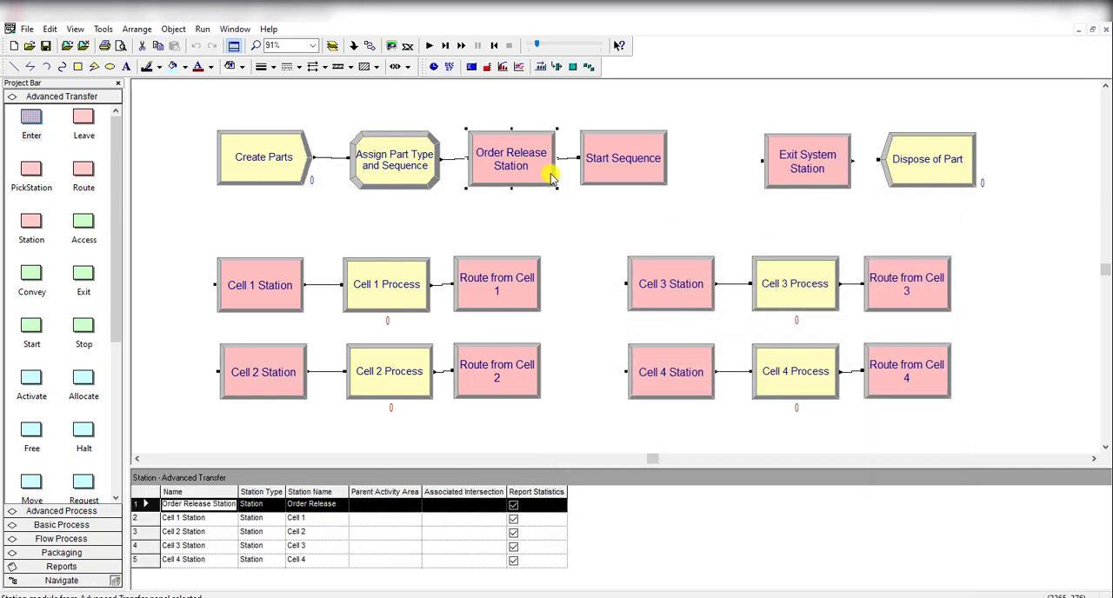
click(646, 213)
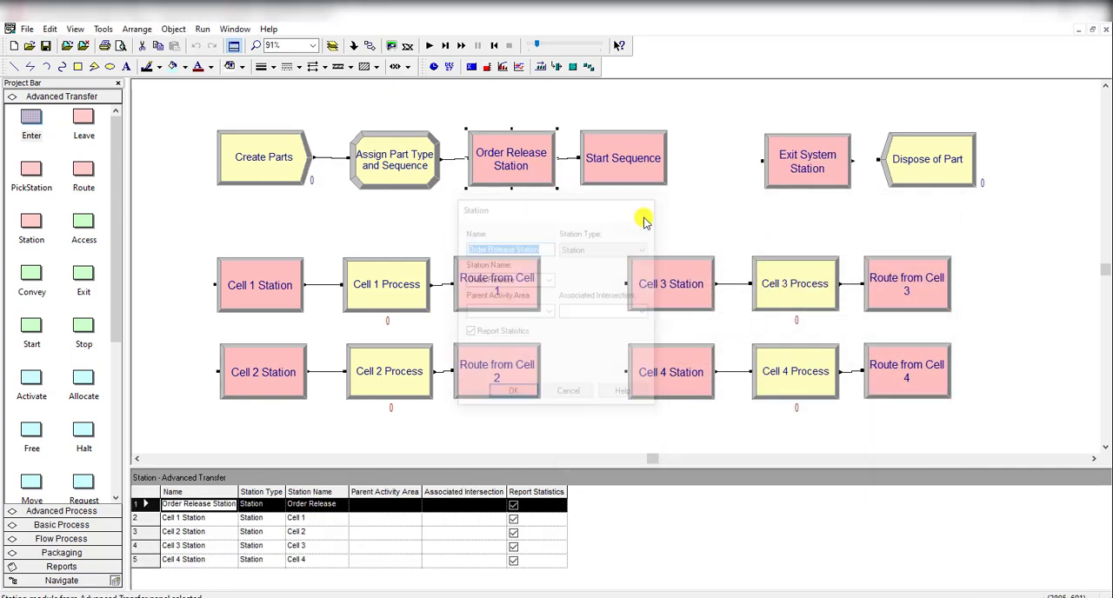
click(248, 291)
double_click(265, 299)
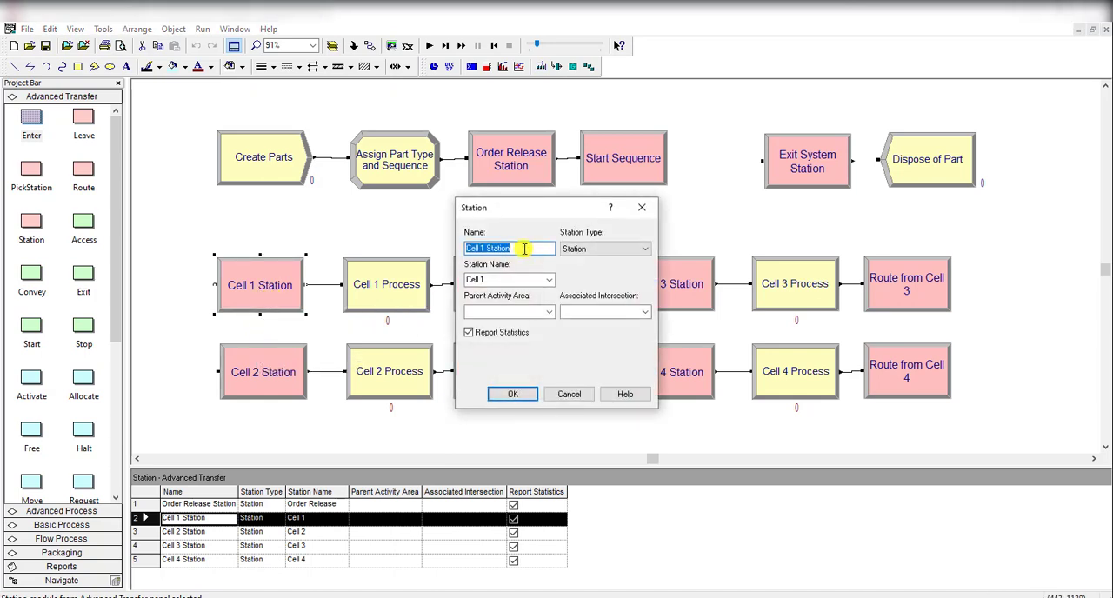
click(515, 395)
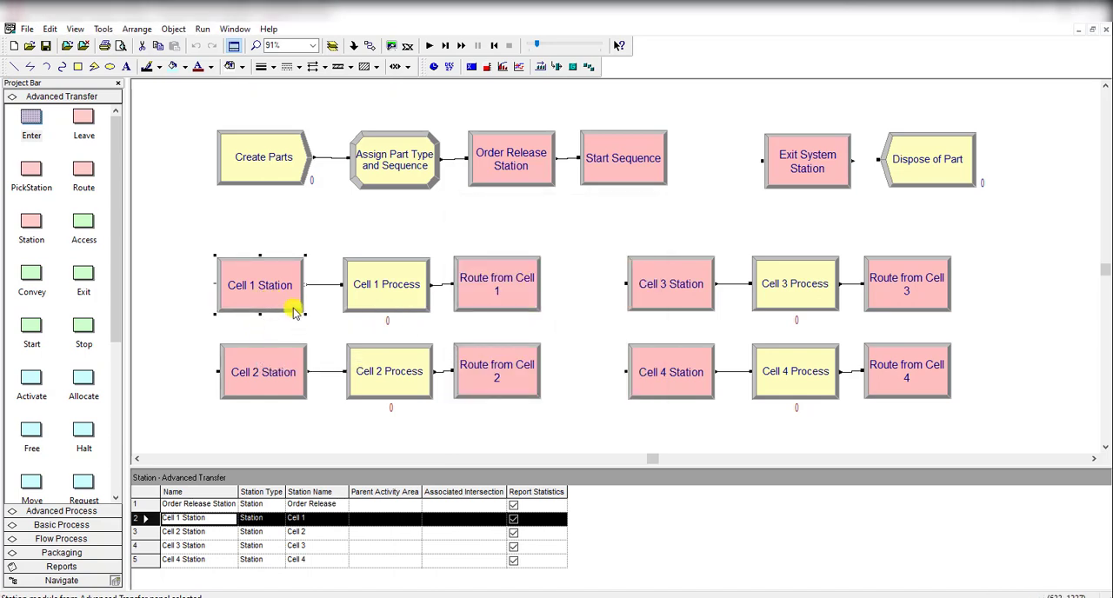
key(Delete)
click(290, 361)
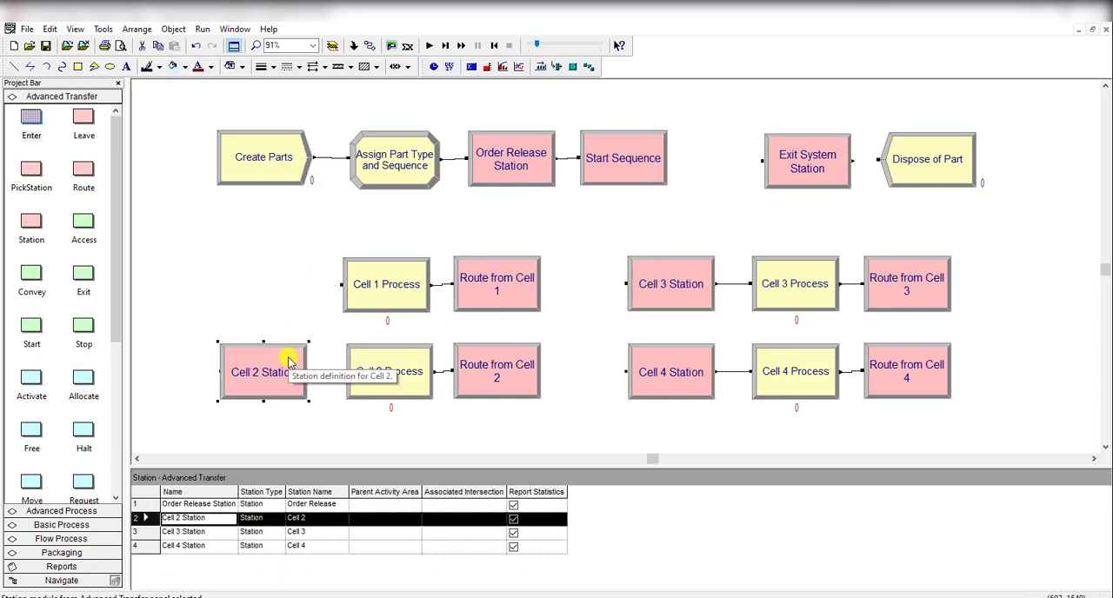
key(Delete)
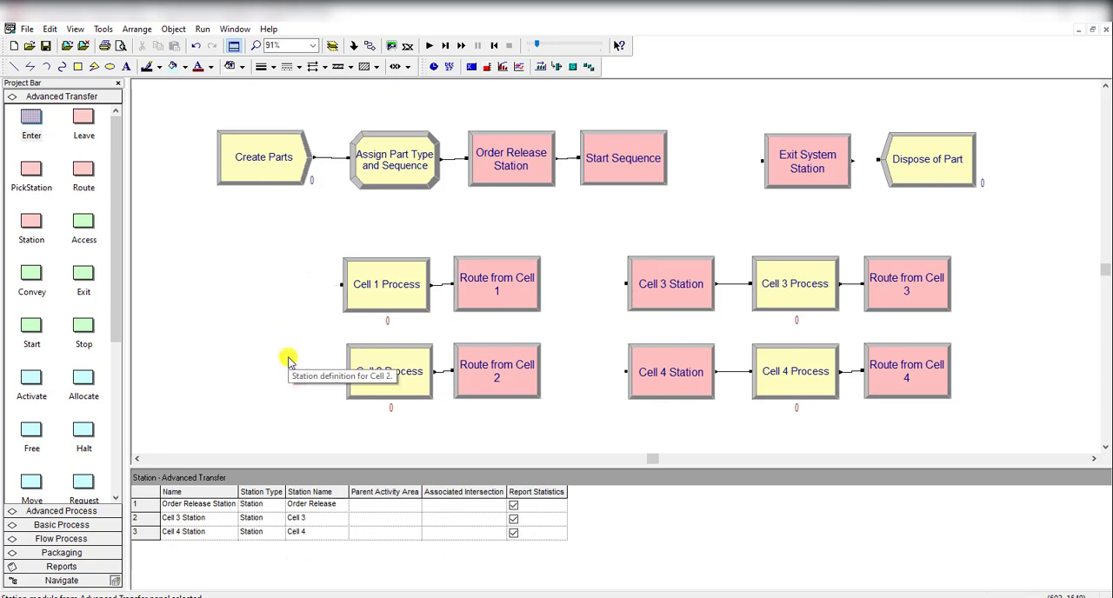
click(678, 309)
key(Delete)
click(679, 346)
key(Delete)
Step: Duplicate the Exit System Station Enter module and place copies before Cell 1 Process and Cell 2 Process
click(797, 185)
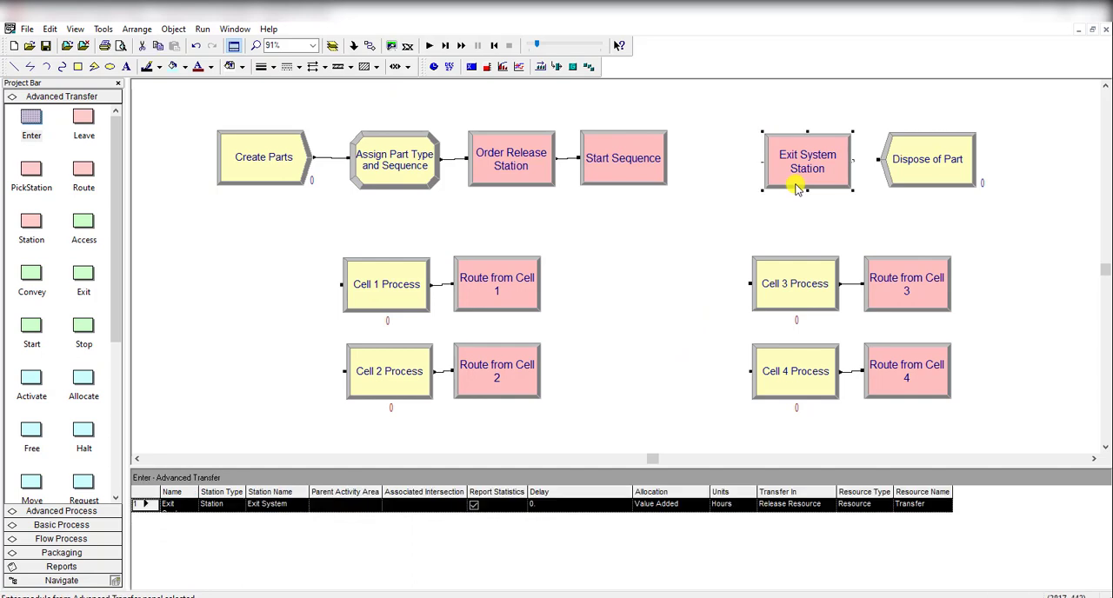
right_click(796, 186)
click(822, 223)
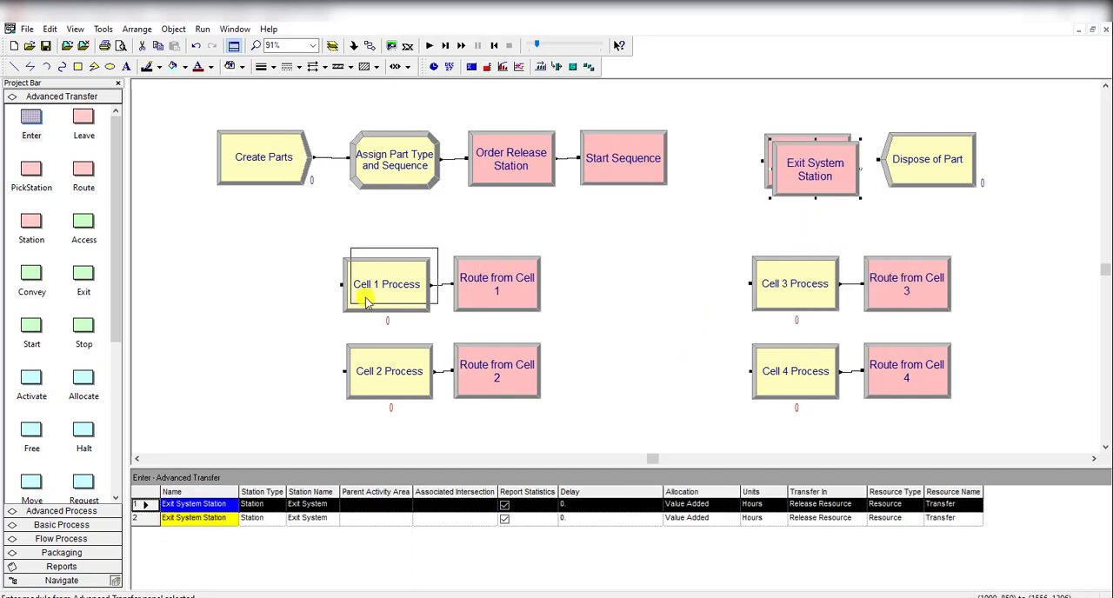
click(261, 304)
right_click(264, 304)
click(285, 342)
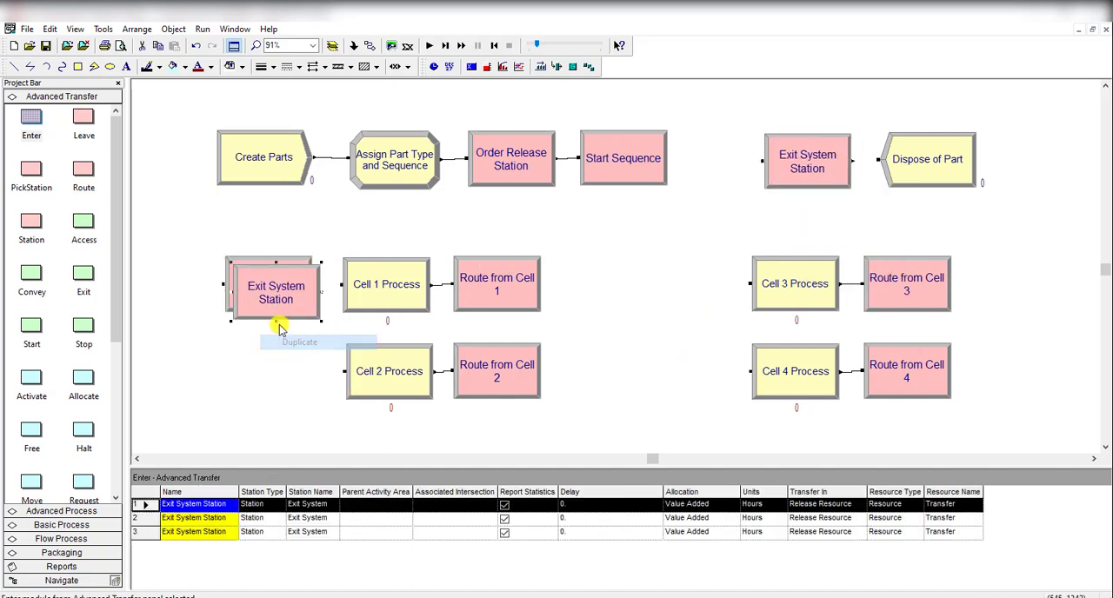
click(293, 394)
Step: Duplicate the Enter module twice more and place the copies before Cell 3 Process and Cell 4 Process
right_click(293, 393)
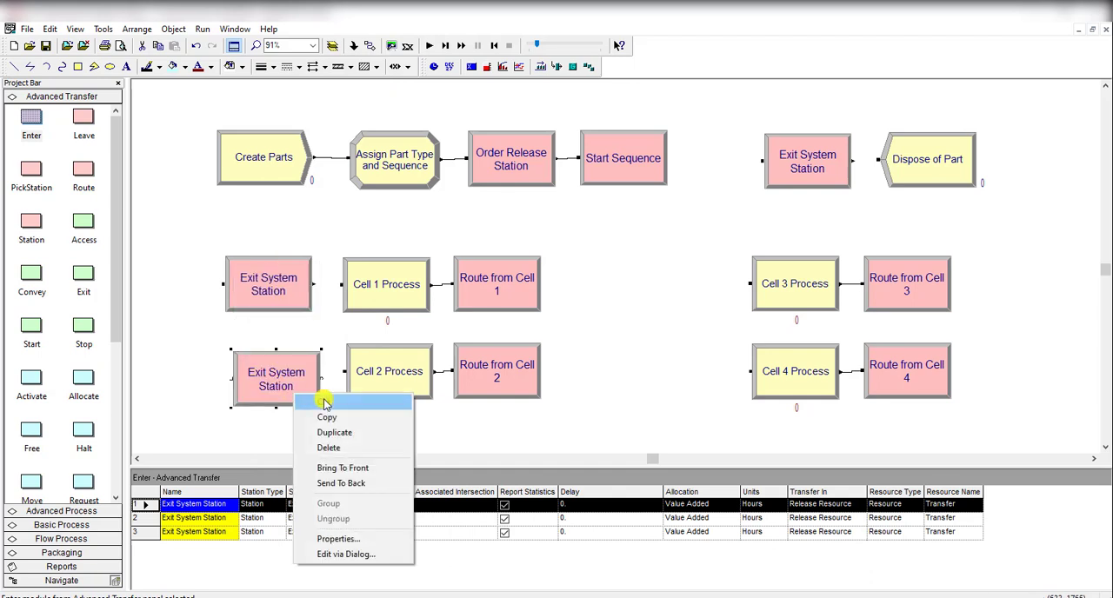
click(343, 433)
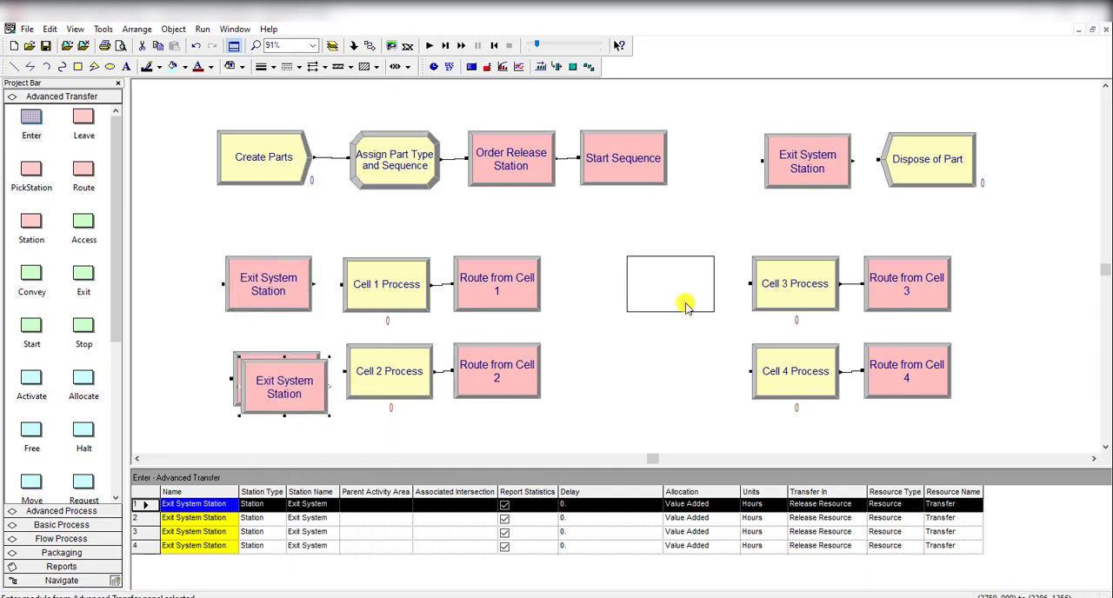
click(686, 306)
right_click(691, 311)
click(724, 343)
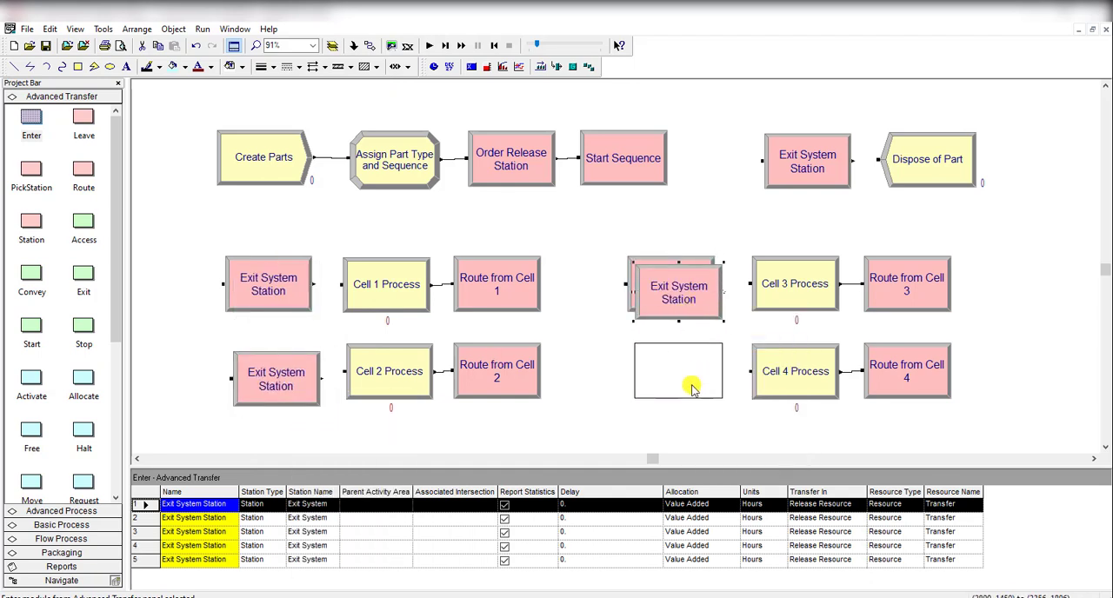
click(689, 376)
Step: Rename the Enter module before Cell 1 Process as Cell 1 Station and set its station name to Cell 1
double_click(305, 292)
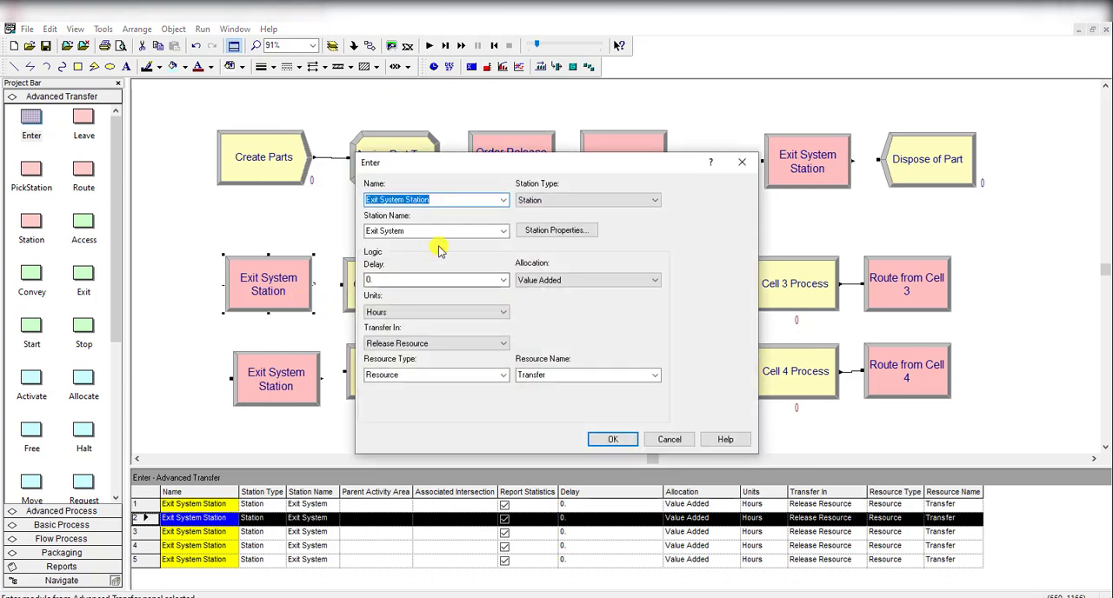
text(Cell 1 Station)
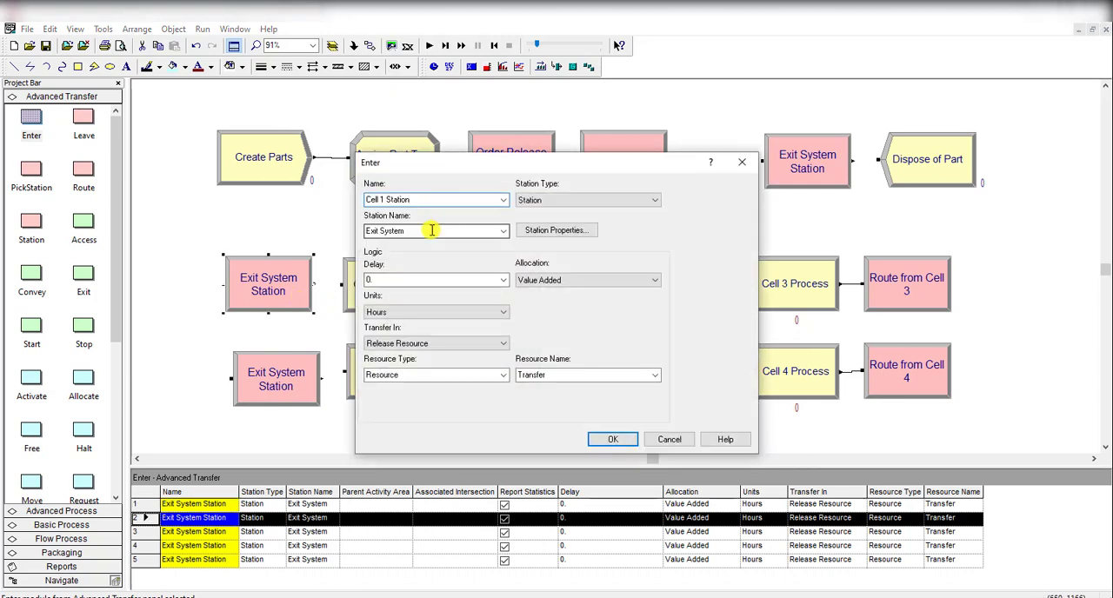
click(432, 230)
click(445, 204)
key(ctrl+c)
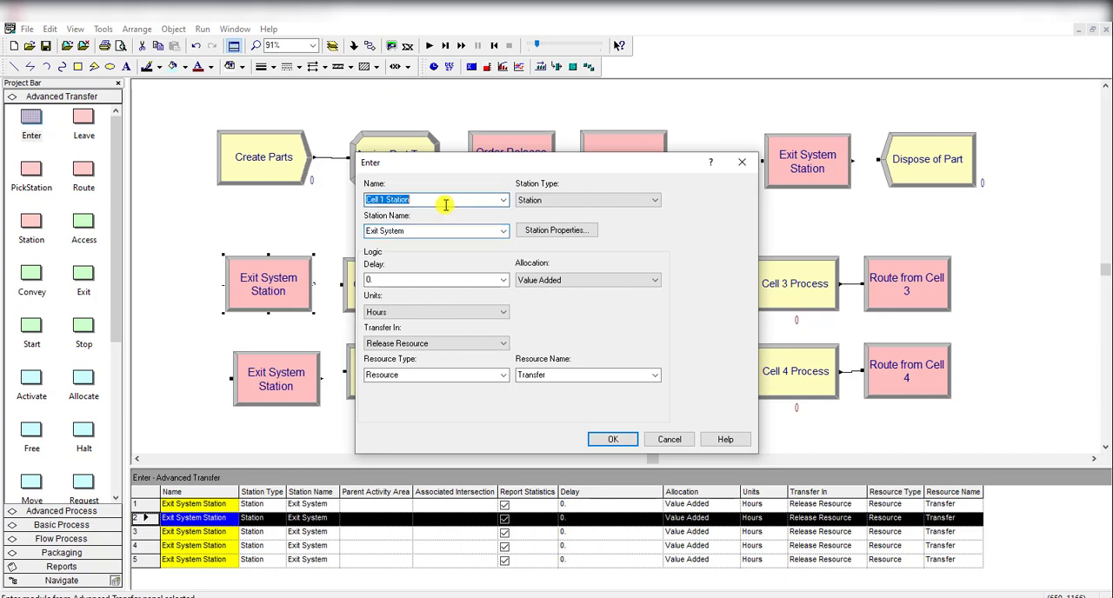
click(427, 204)
click(418, 229)
double_click(404, 231)
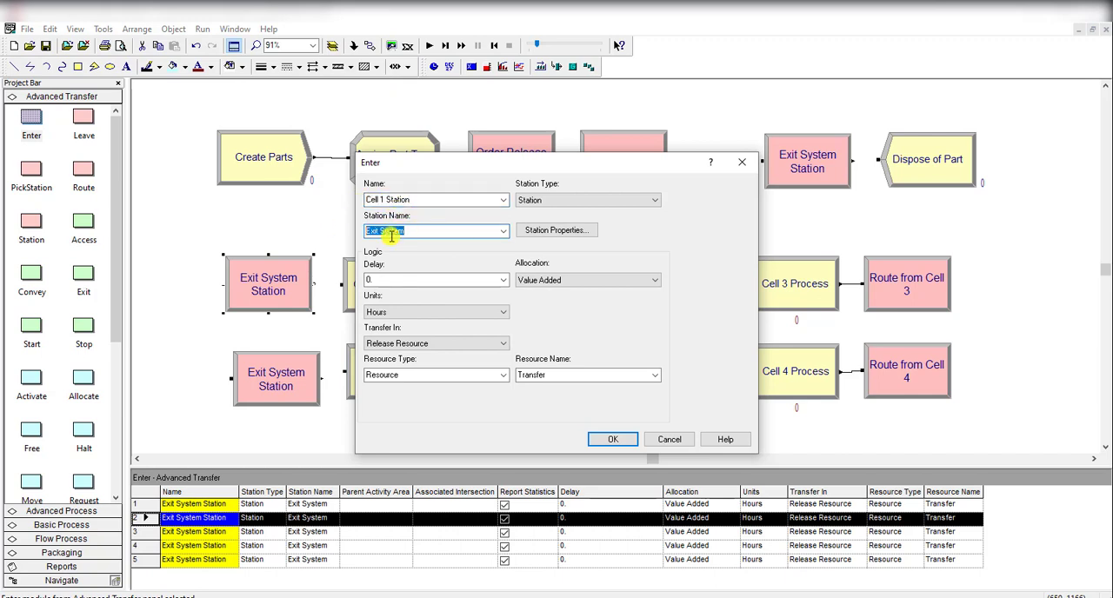
click(612, 439)
Step: Rename the Enter module before Cell 2 Process as Cell 2 Station and set its station name to Cell 2
double_click(290, 385)
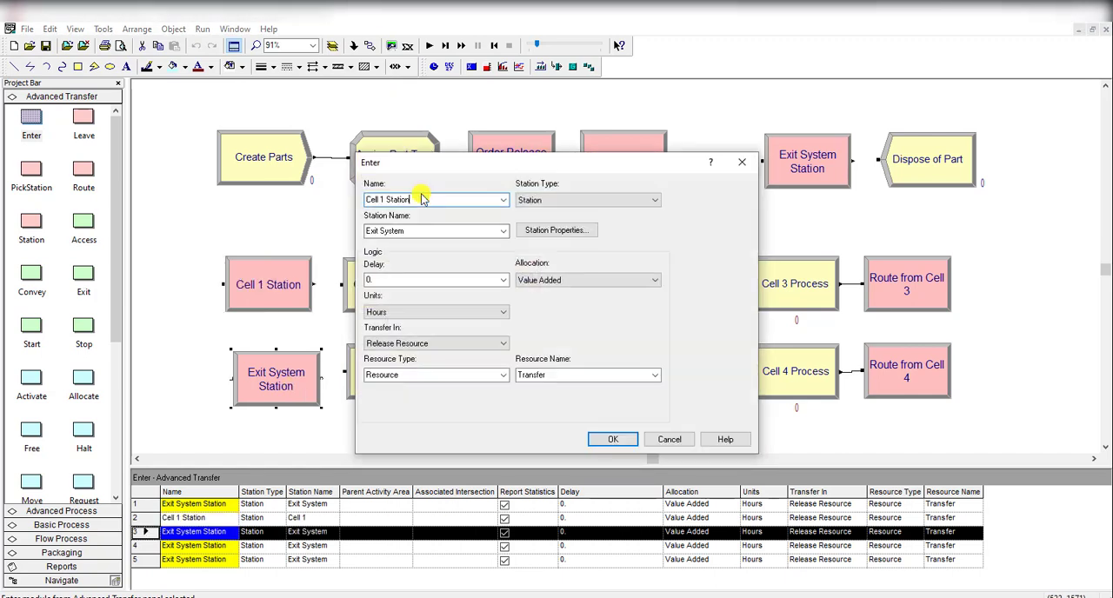
click(383, 201)
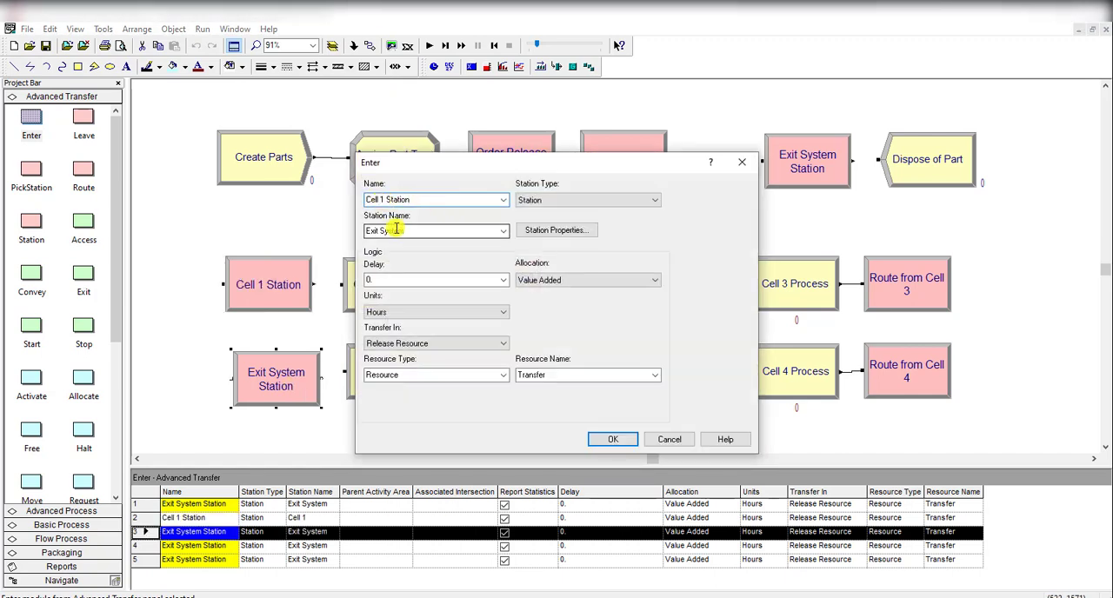
text(2)
drag(418, 230, 355, 233)
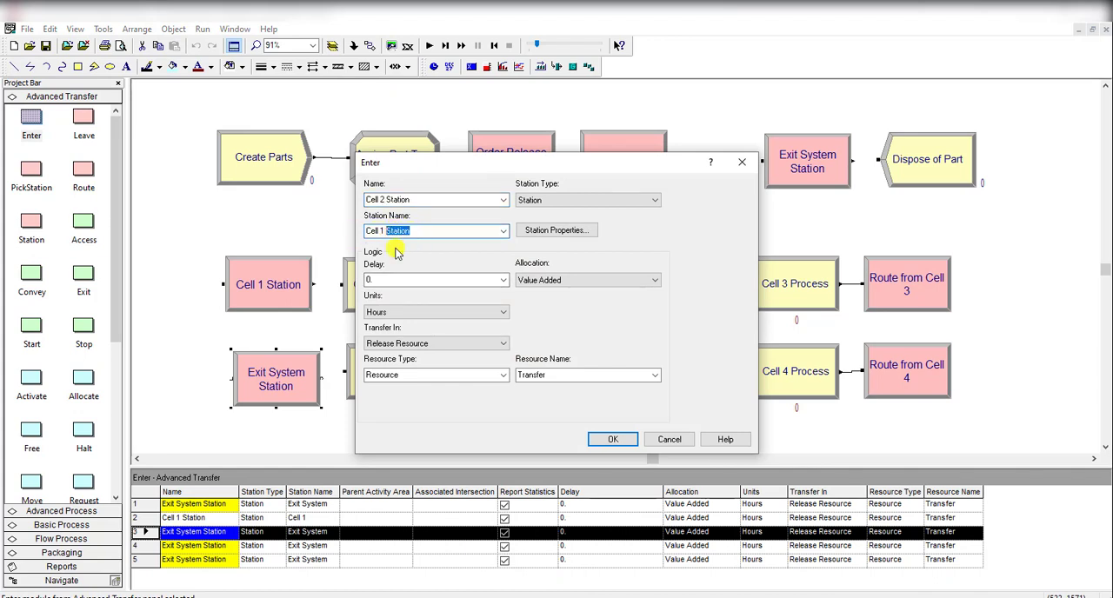
key(BackSpace)
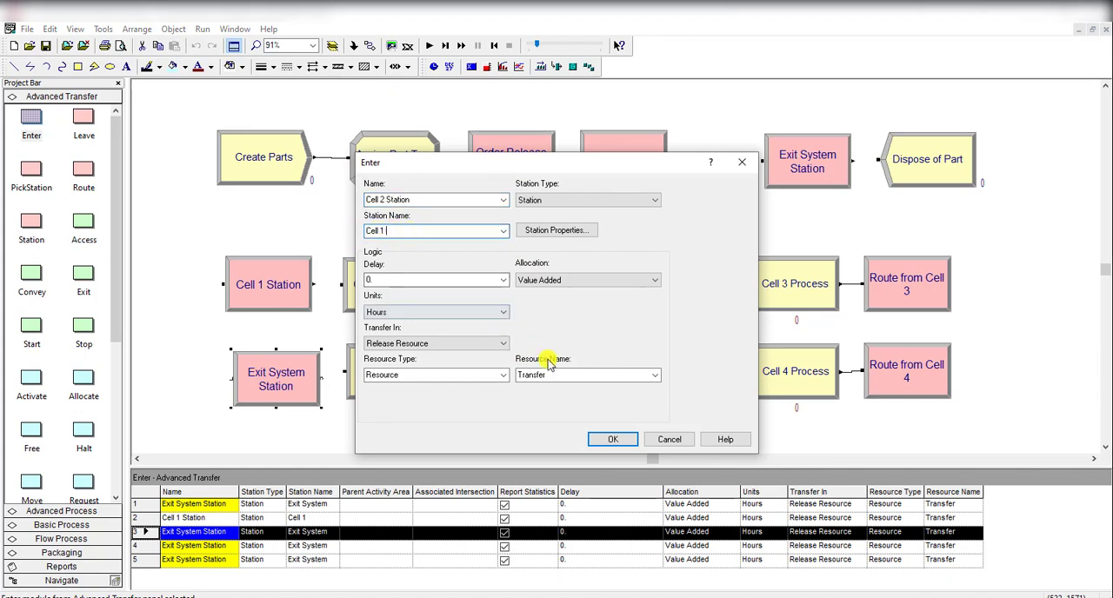
click(613, 439)
double_click(304, 372)
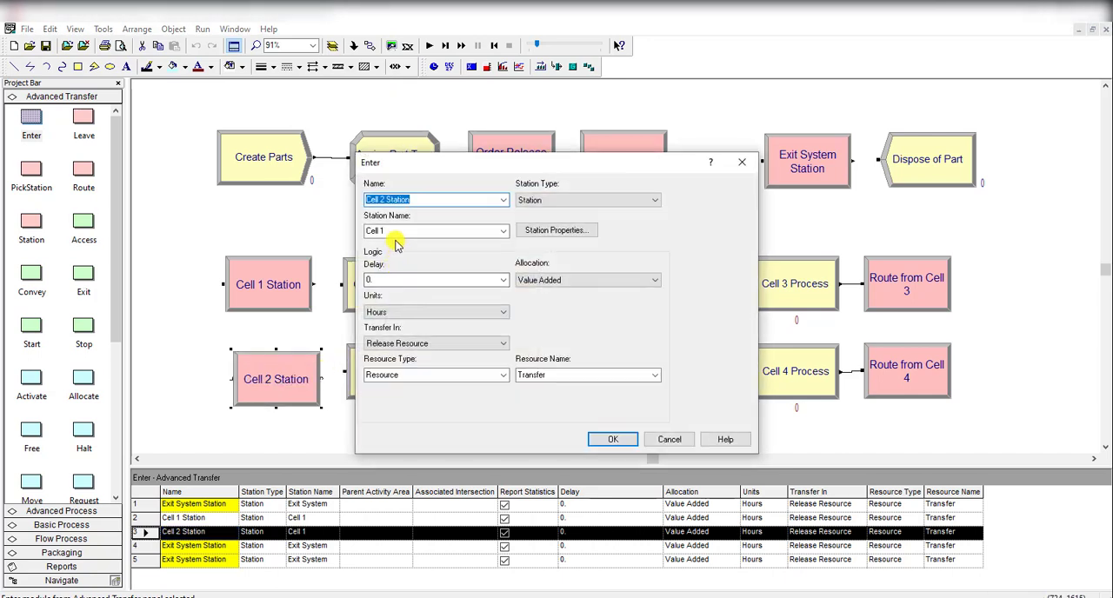
double_click(396, 232)
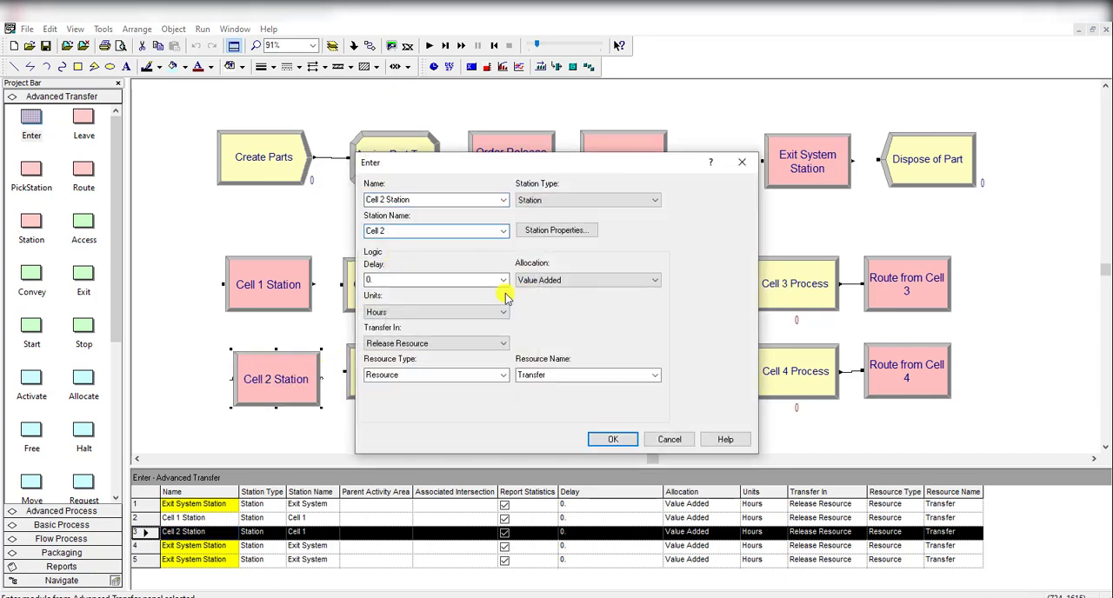
click(614, 439)
Step: Set both the name and the station name of the Enter module before Cell 3 Process to Cell 3 Station
double_click(692, 296)
key(ctrl+v)
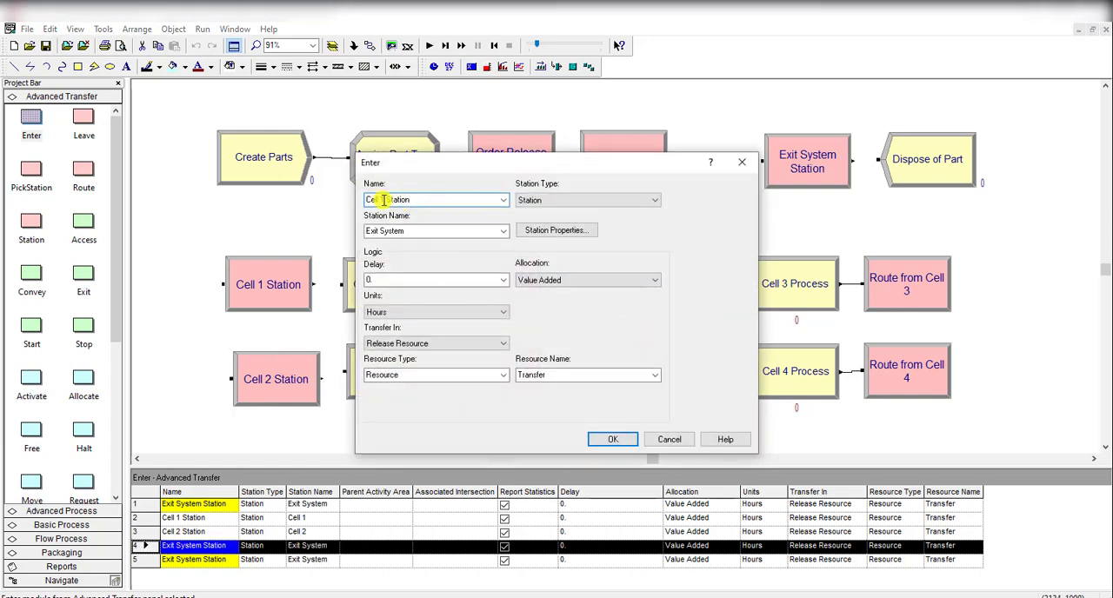
double_click(391, 231)
key(ctrl+v)
key(BackSpace)
text(3)
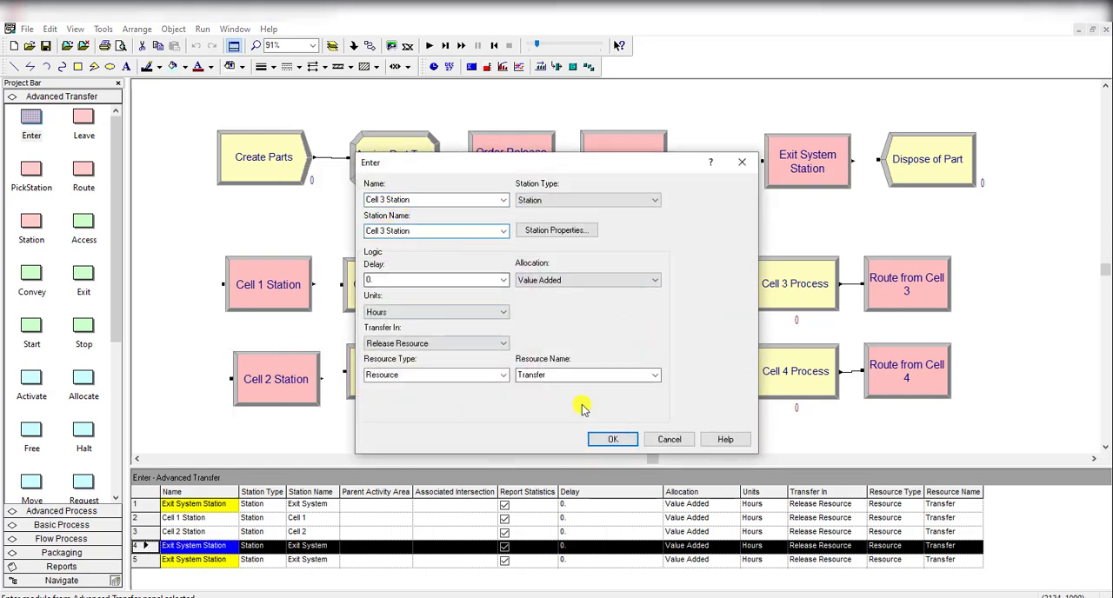
click(612, 440)
Step: Rename the Enter module before Cell 4 Process as Cell 4 Station and set its station name to Cell 4
double_click(682, 374)
key(ctrl+v)
click(386, 201)
key(BackSpace)
text(4)
double_click(391, 232)
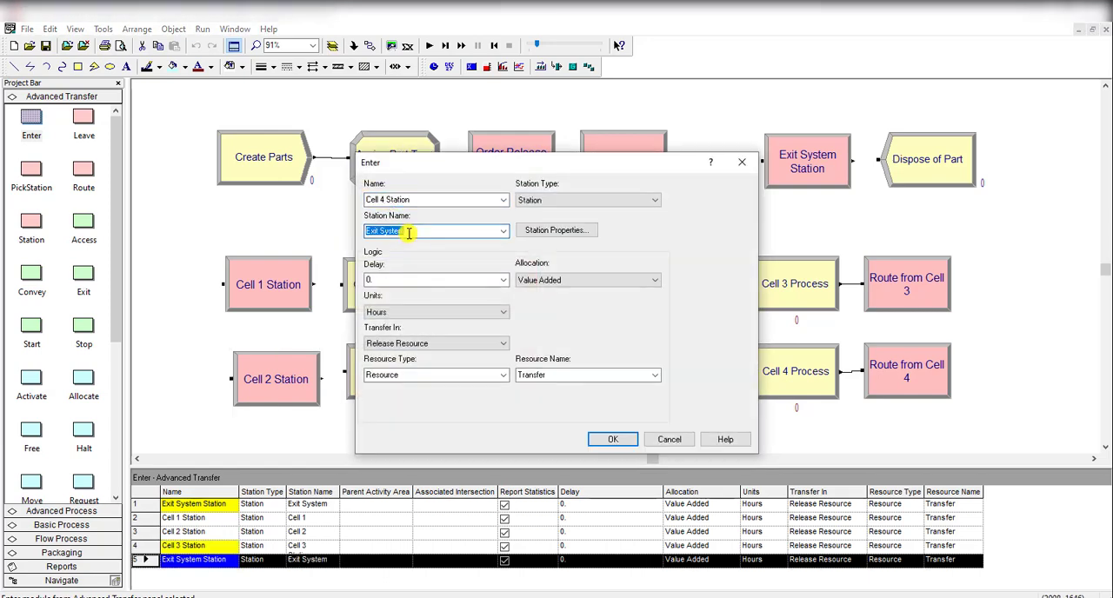
key(ctrl+v)
key(BackSpace)
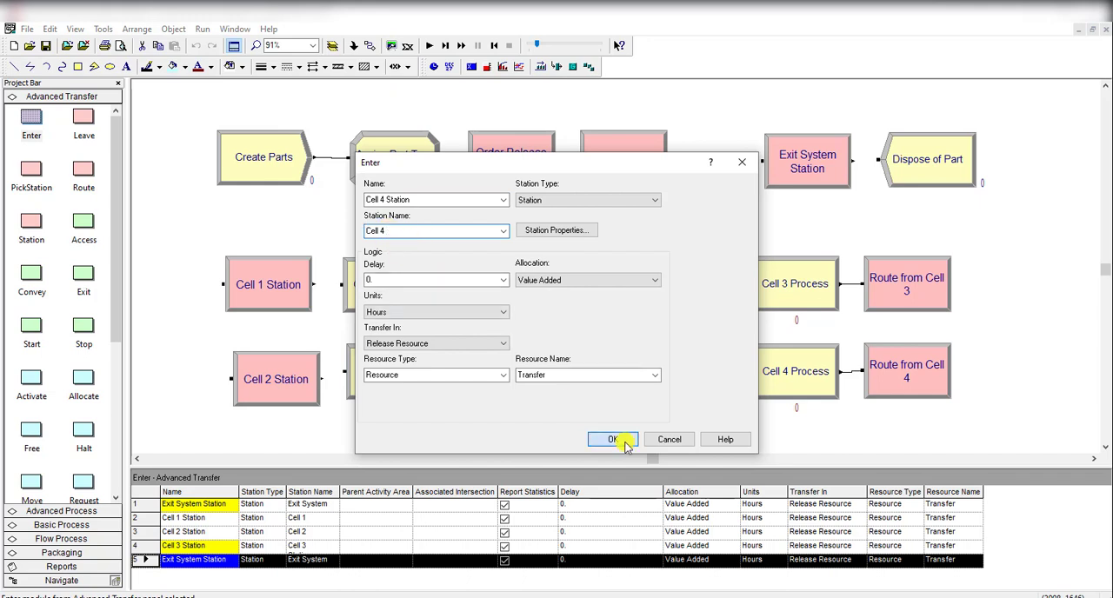
click(612, 439)
click(608, 402)
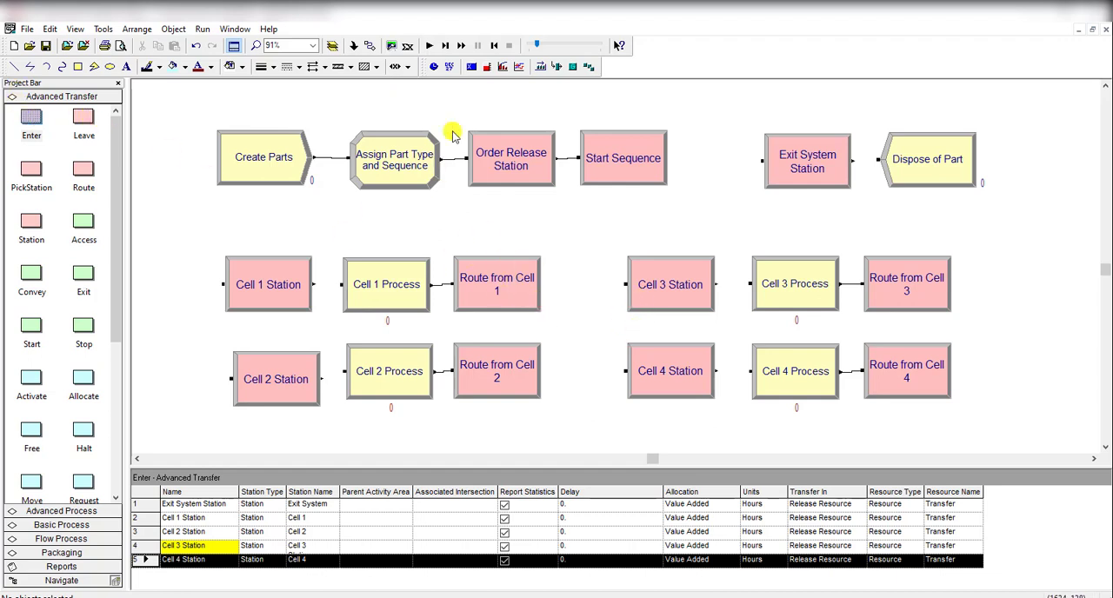
Step: Connect the Cell 1, Cell 2, Cell 3 and Cell 4 Station modules to their matching cell Process modules
click(371, 46)
click(314, 284)
click(344, 285)
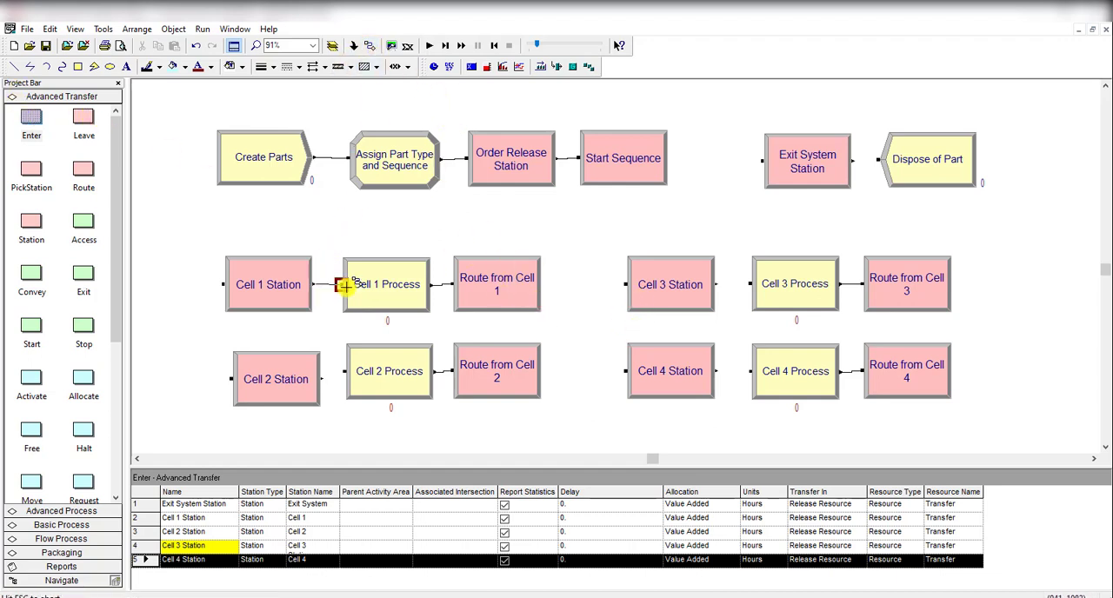
double_click(371, 48)
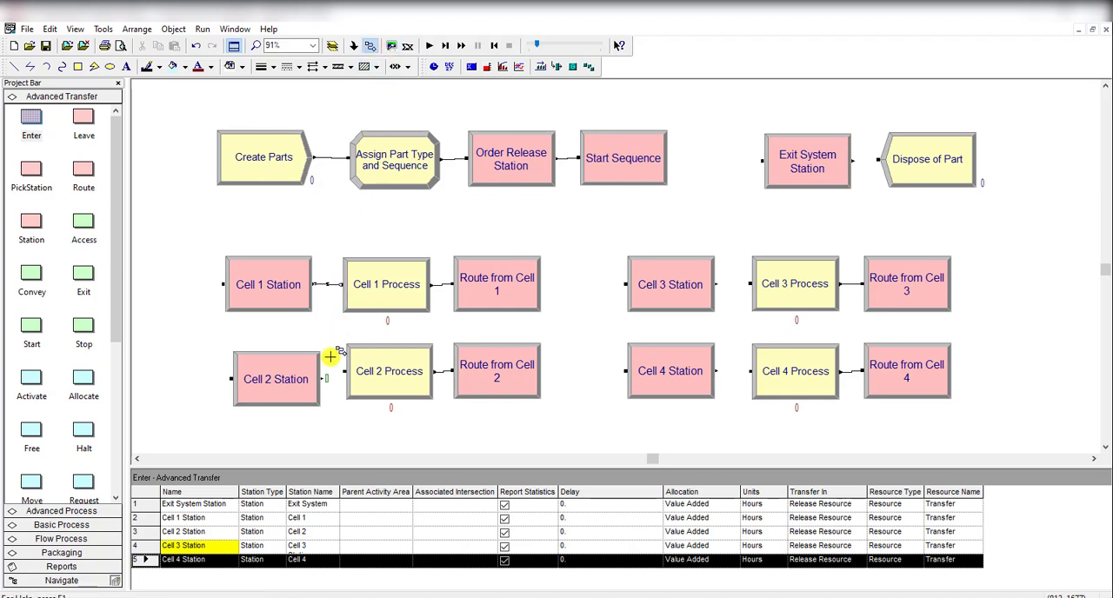
click(322, 379)
click(346, 371)
click(716, 284)
click(750, 285)
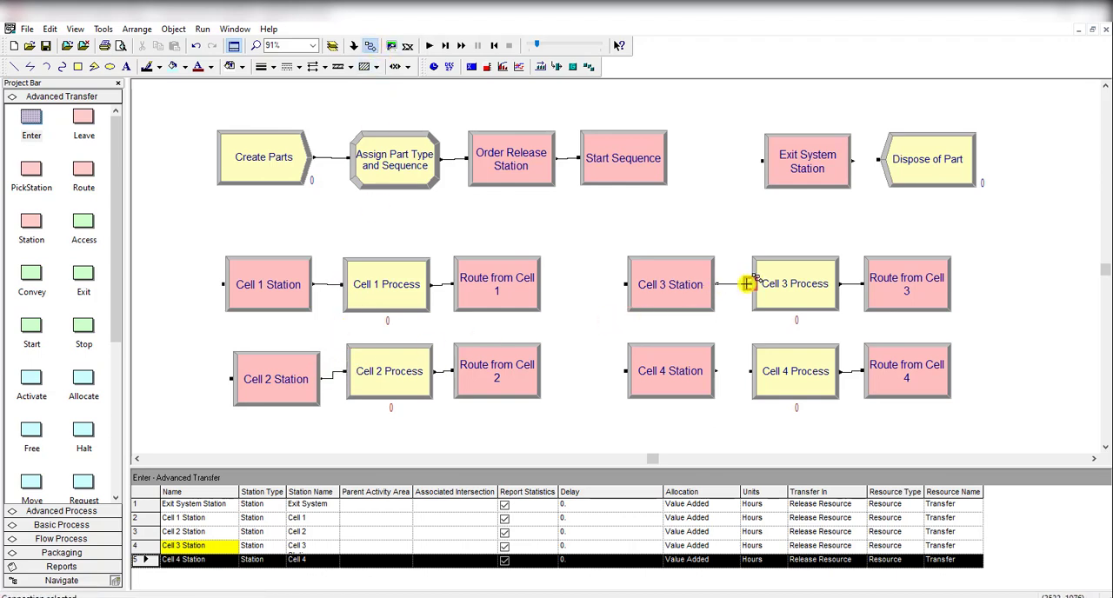
click(715, 372)
click(750, 371)
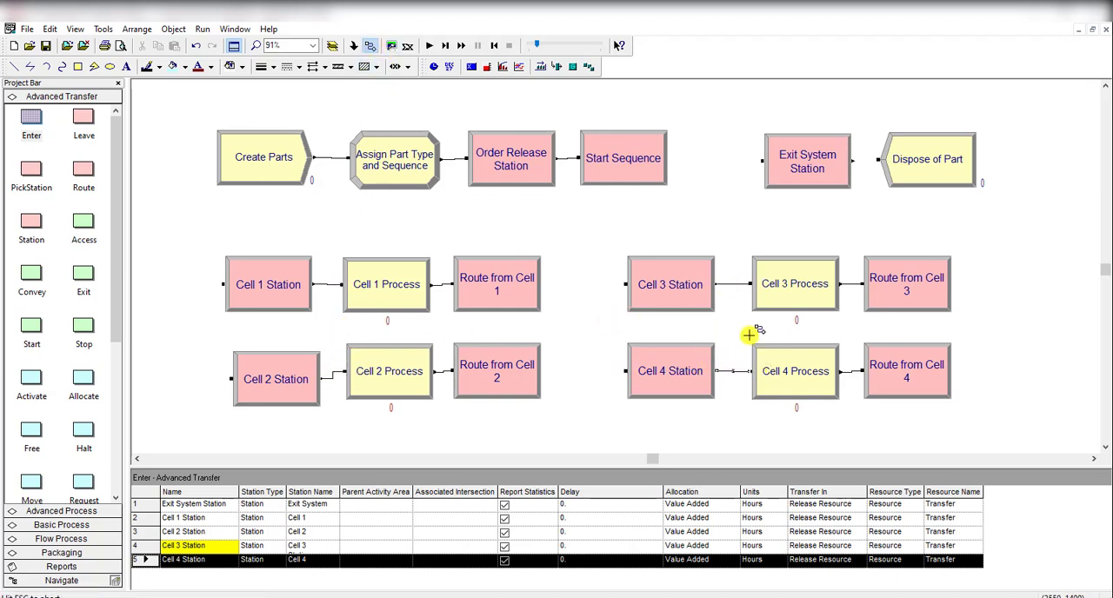
key(Escape)
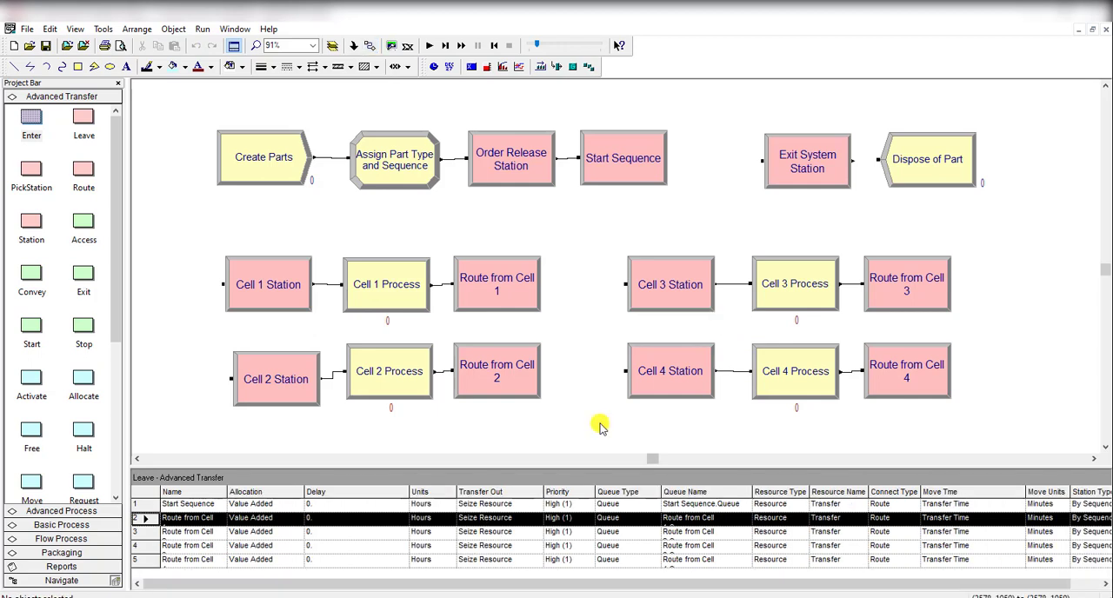
Step: Review the Leave modules that follow the Cell 1 and Cell 2 processes in the flowchart
scroll(576, 338, up, 5)
scroll(560, 292, down, 2)
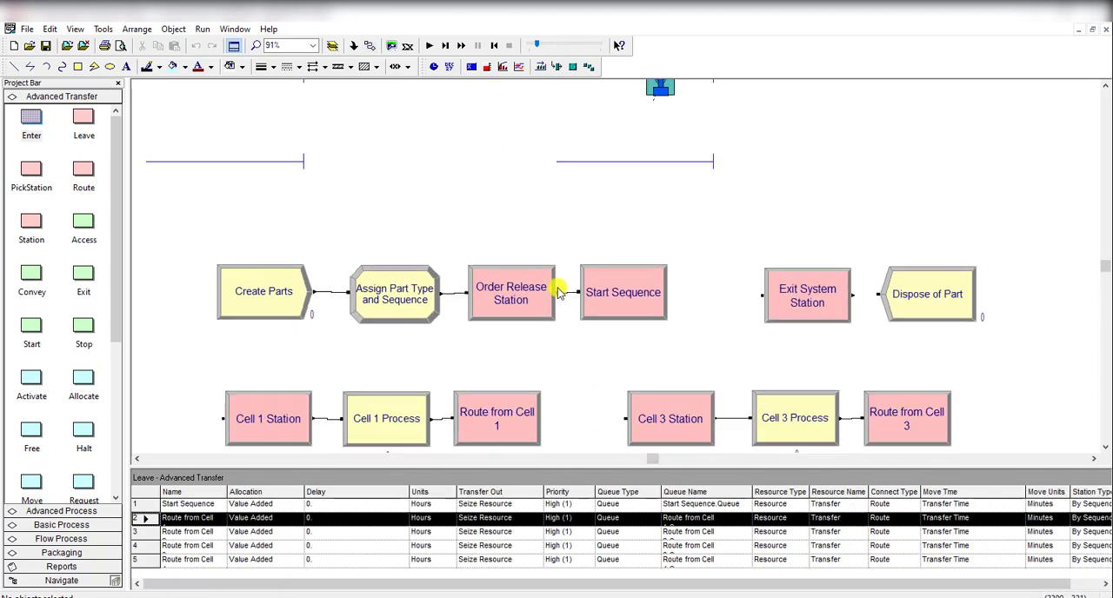
scroll(535, 300, down, 2)
click(525, 318)
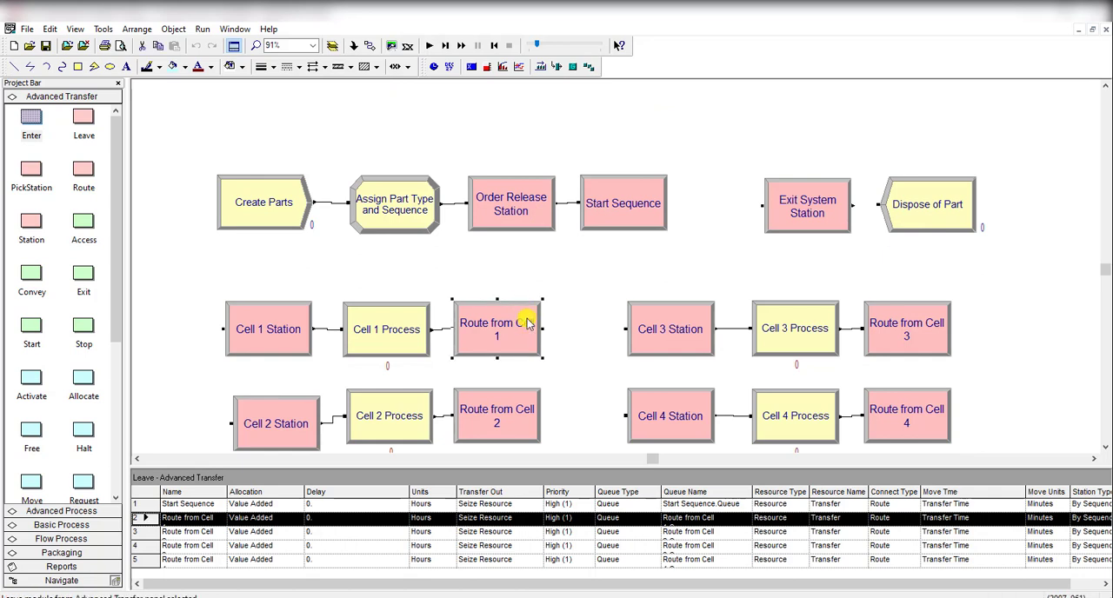
scroll(530, 326, down, 2)
click(525, 313)
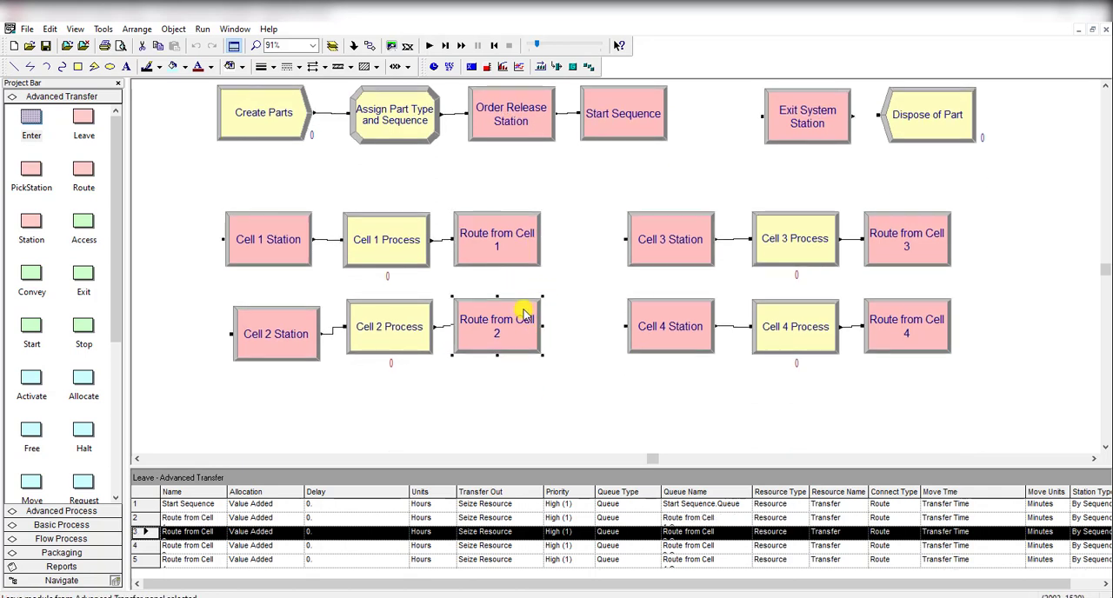
click(716, 294)
scroll(507, 255, up, 3)
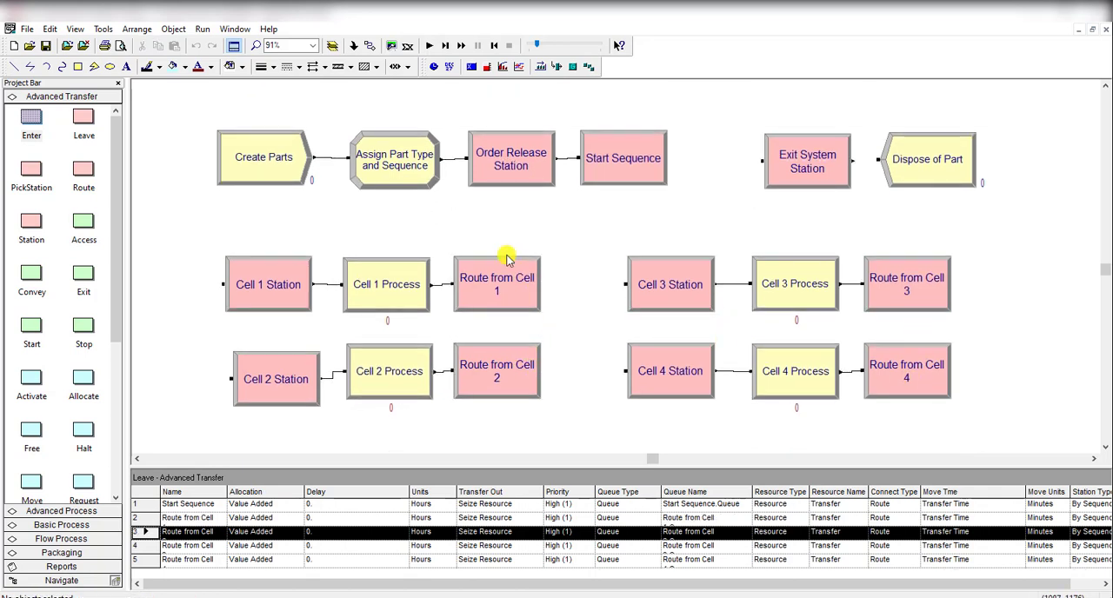
click(528, 359)
Step: Check which Leave module each queue line in the animation belongs to, and review the Start Sequence module's queue settings
scroll(567, 318, up, 3)
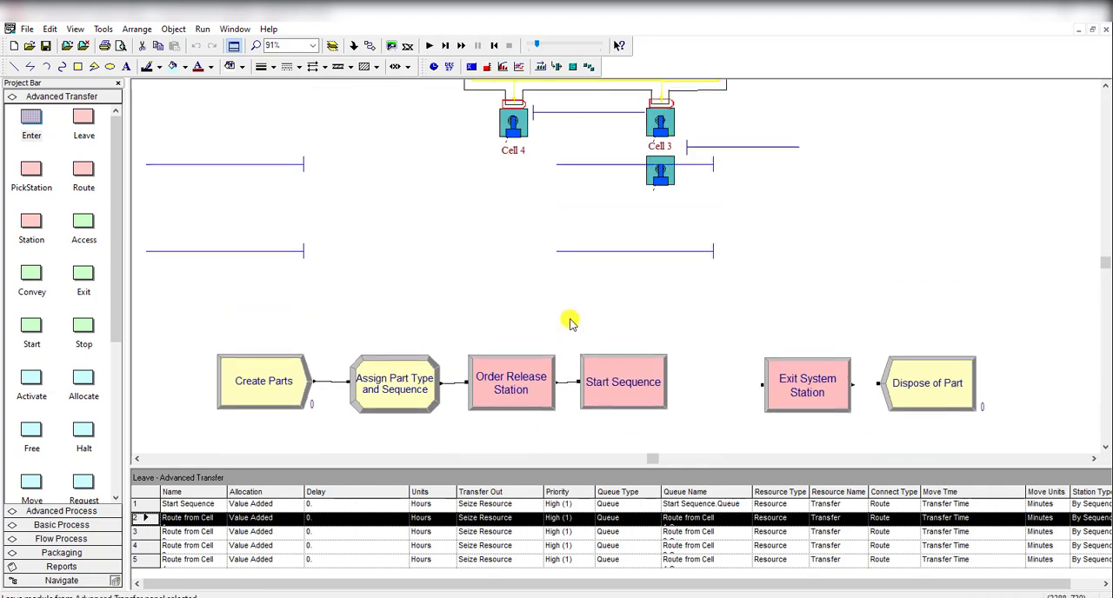
click(291, 166)
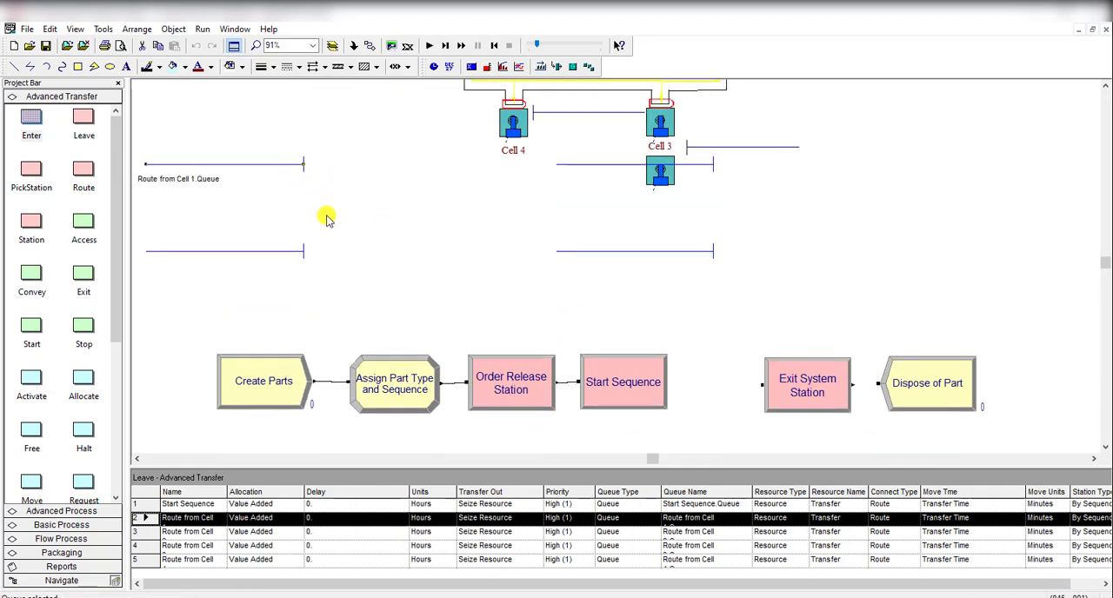
click(288, 251)
click(710, 166)
click(682, 247)
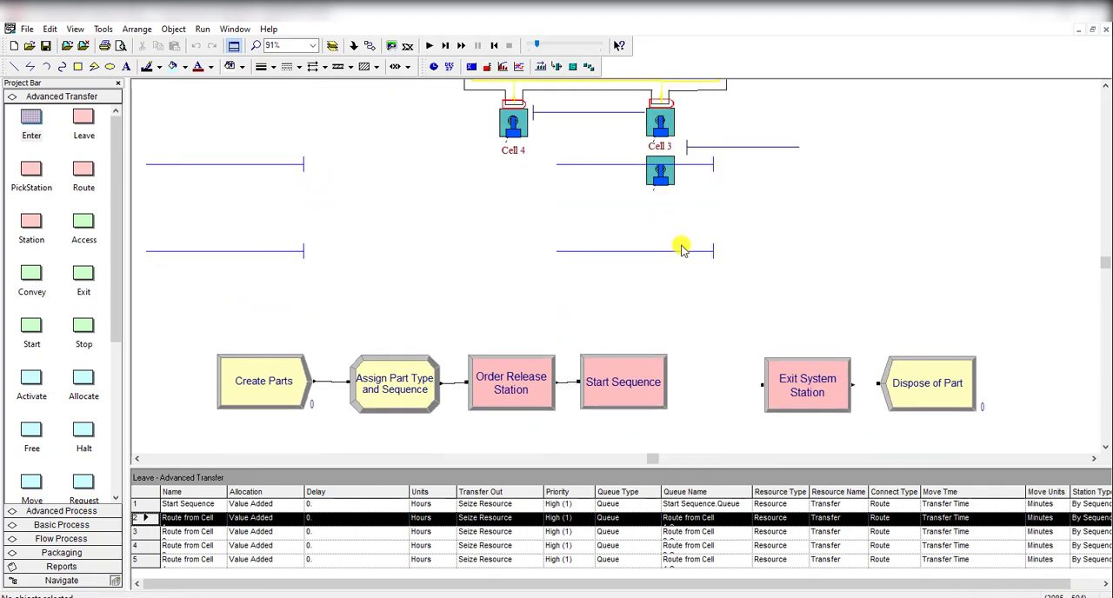
scroll(762, 267, up, 2)
click(368, 128)
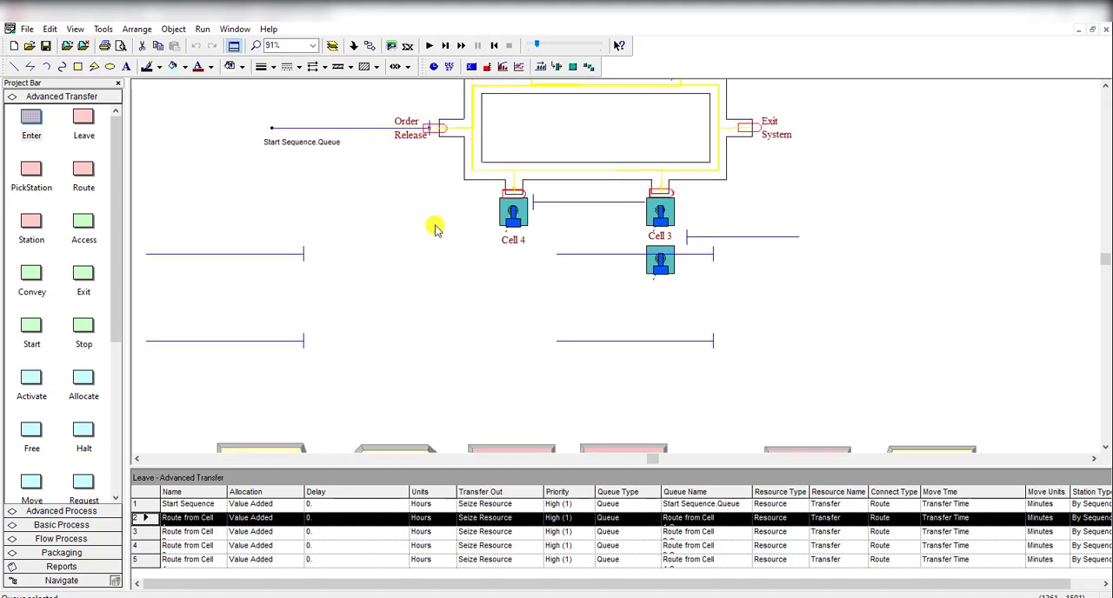
scroll(441, 237, down, 3)
double_click(609, 329)
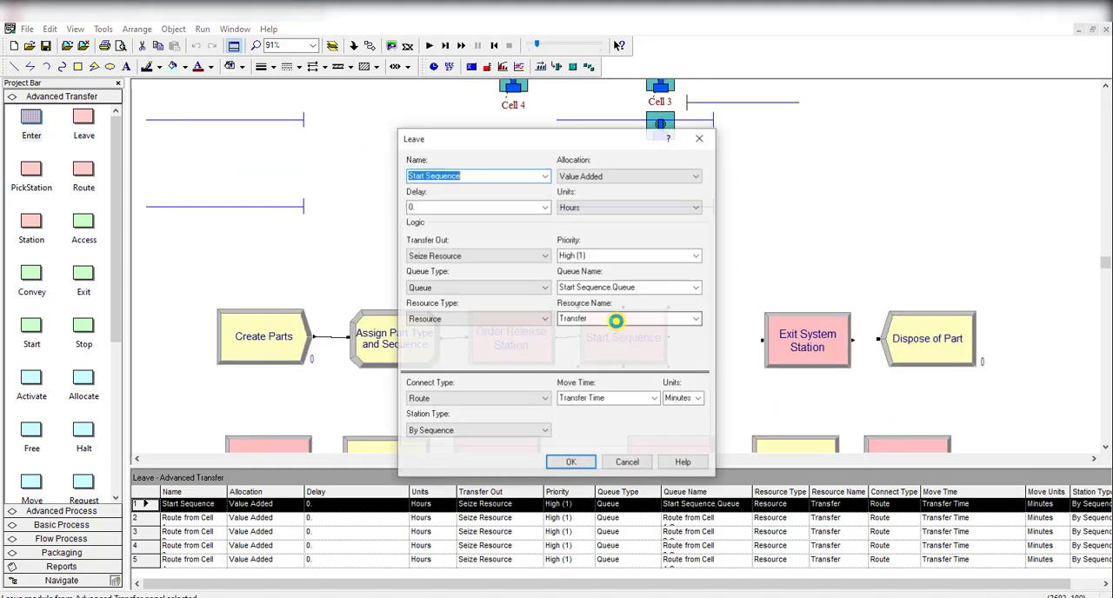
click(700, 141)
Step: Move the Route from Cell 1.Queue line up beside Cell 1 in the animation and turn it upright
scroll(366, 118, up, 4)
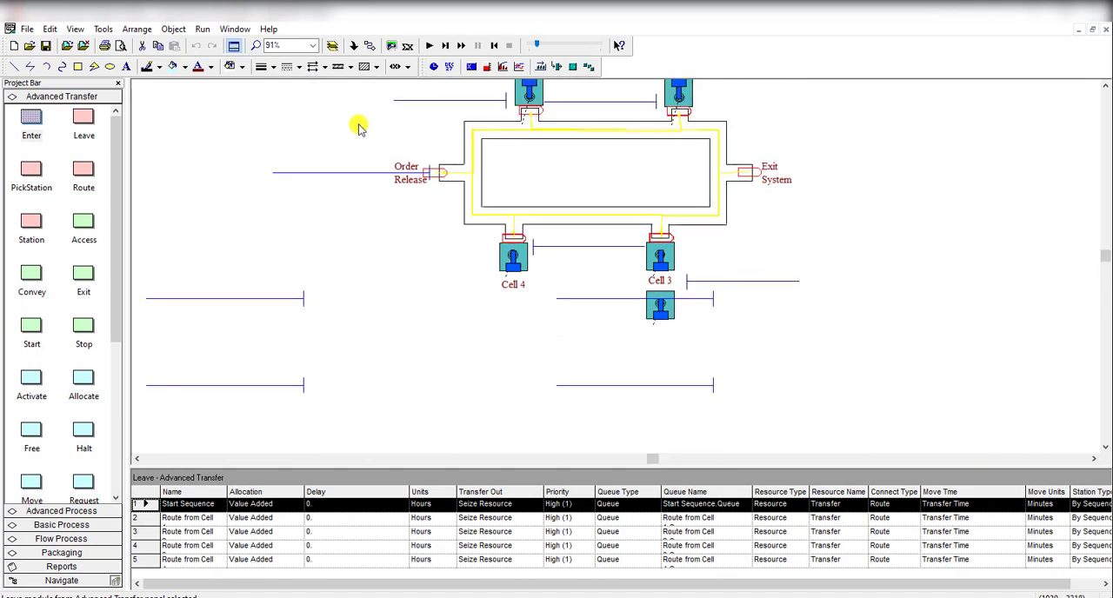
scroll(491, 324, down, 4)
scroll(438, 256, up, 2)
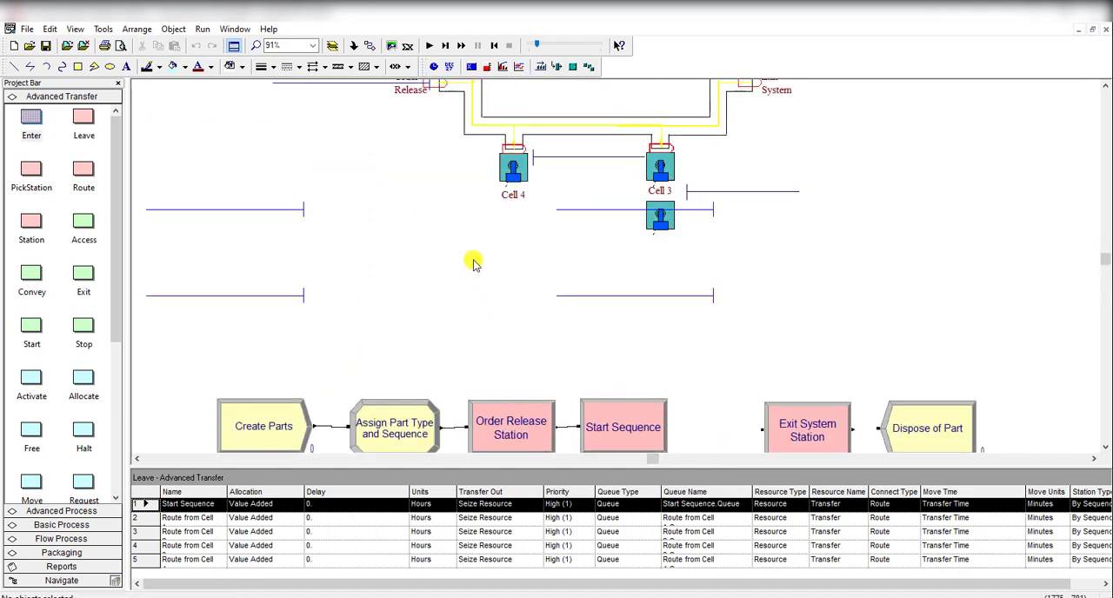
scroll(429, 264, up, 1)
scroll(427, 258, up, 1)
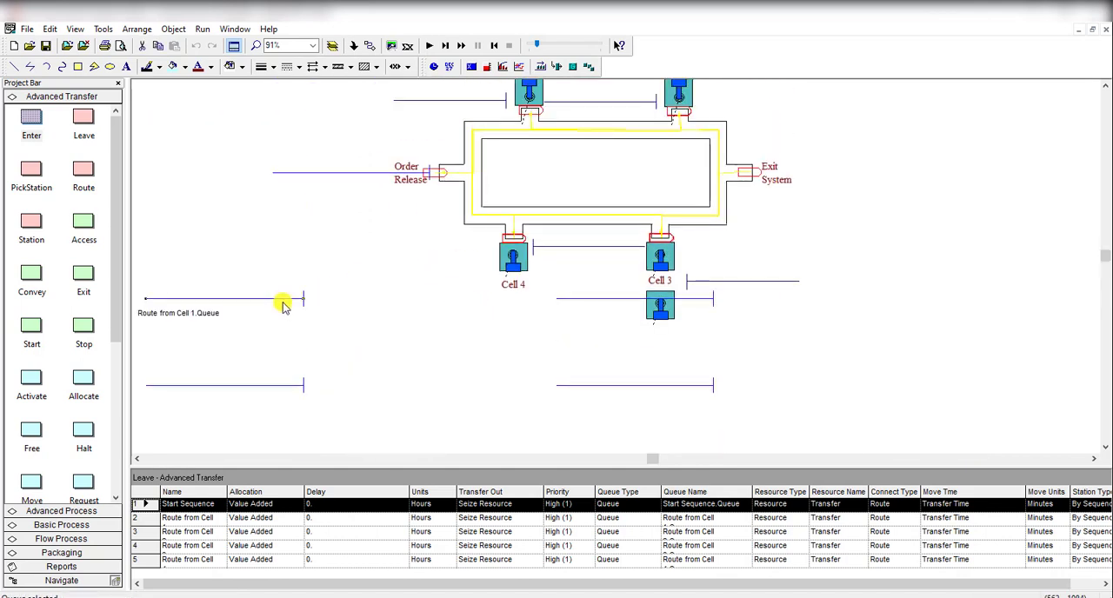
scroll(317, 333, up, 1)
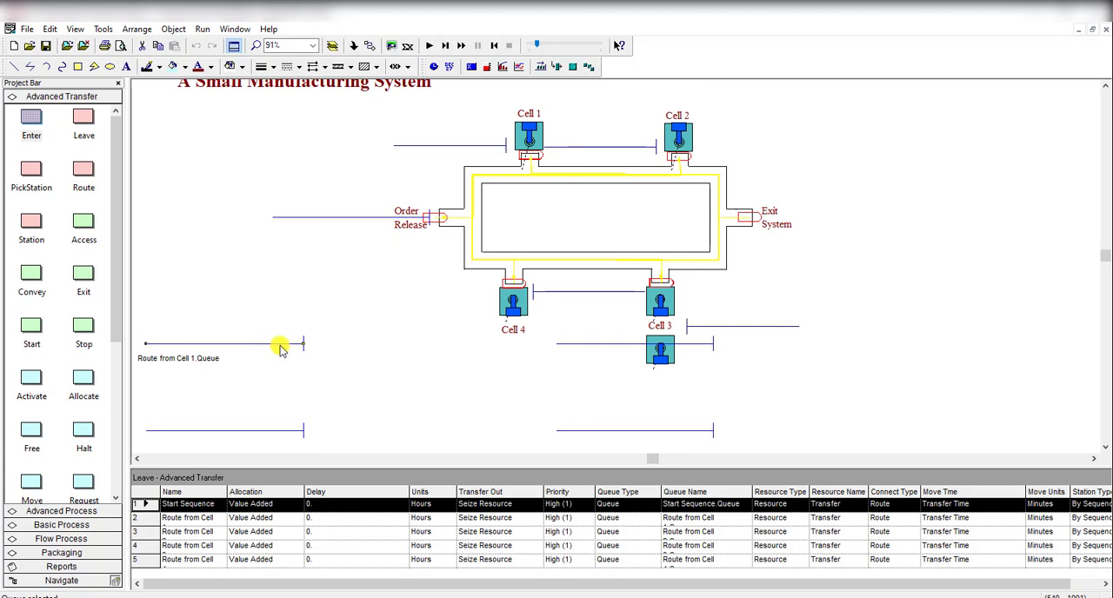
drag(280, 349, 532, 141)
scroll(522, 218, up, 2)
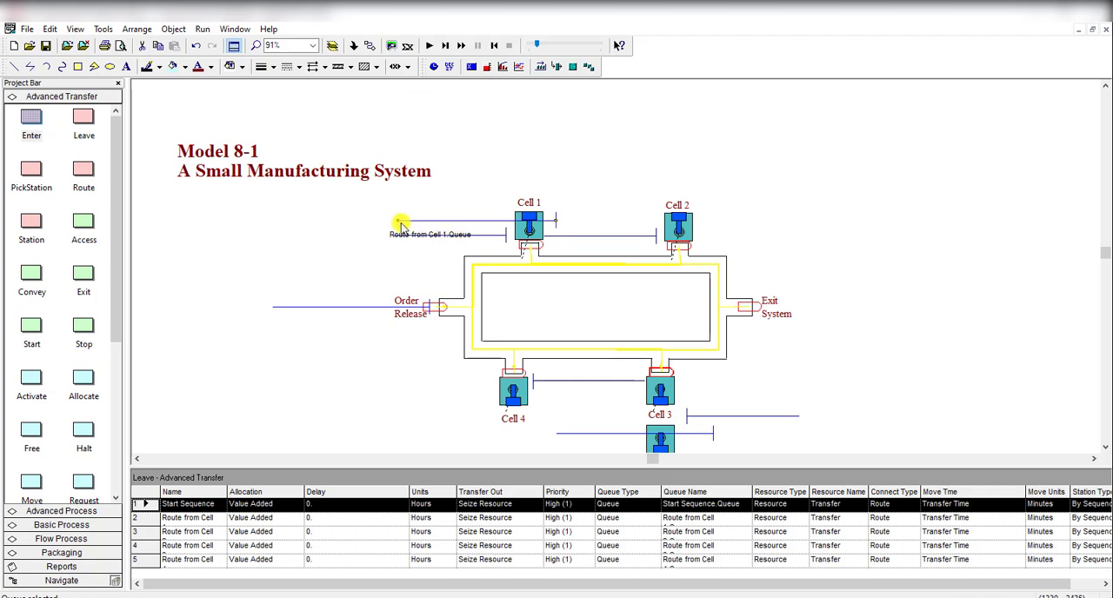
drag(397, 221, 604, 179)
scroll(415, 354, down, 3)
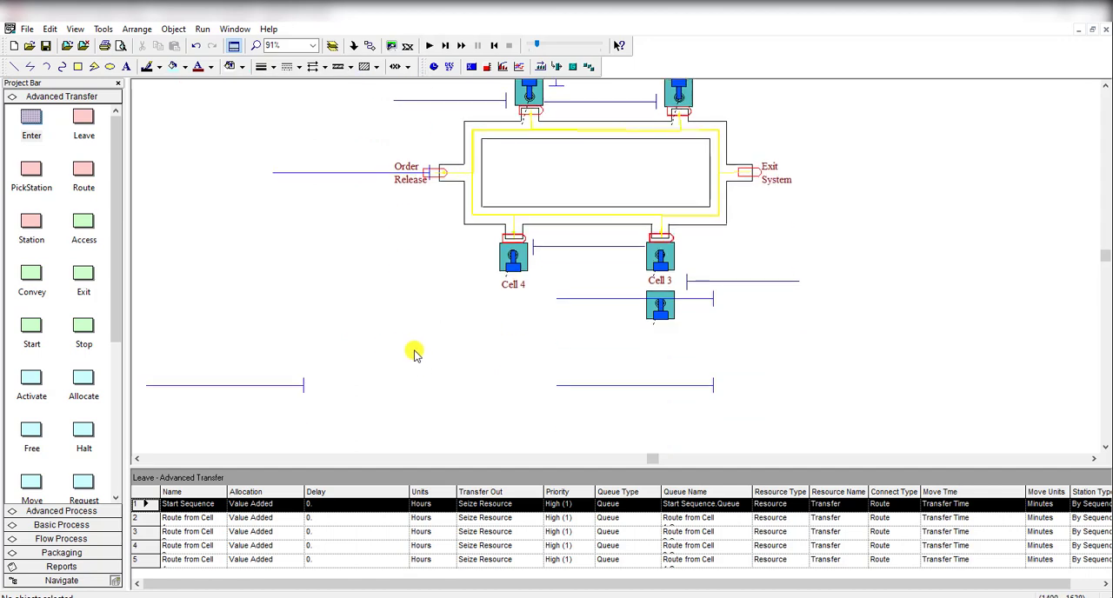
Step: Move the Route from Cell 2.Queue line up to the right of Cell 2 in the animation and turn it upright
click(268, 386)
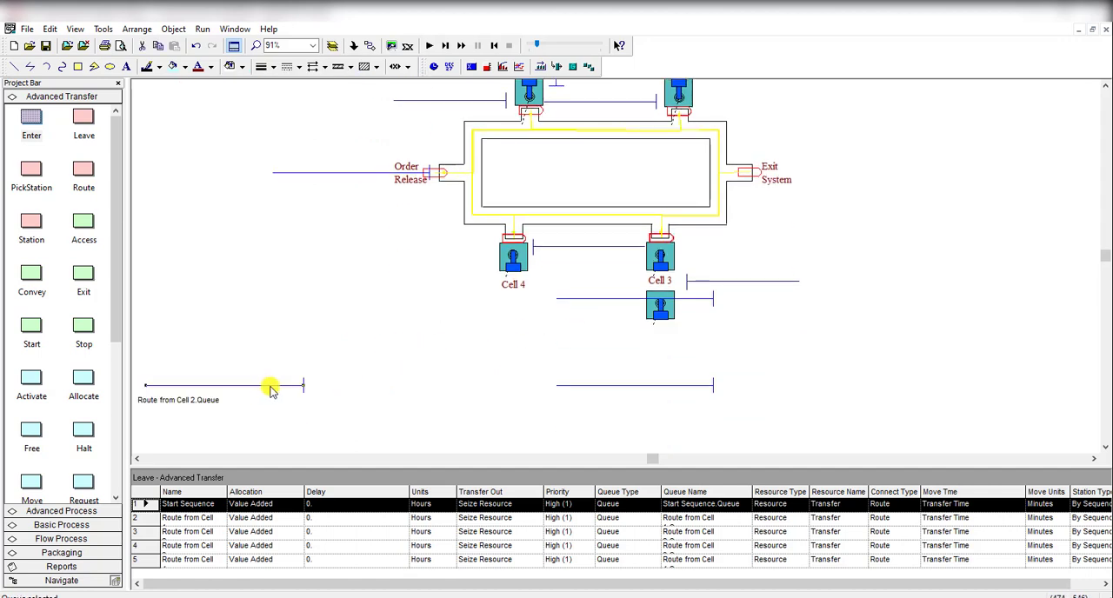
drag(270, 389, 721, 104)
scroll(721, 142, up, 3)
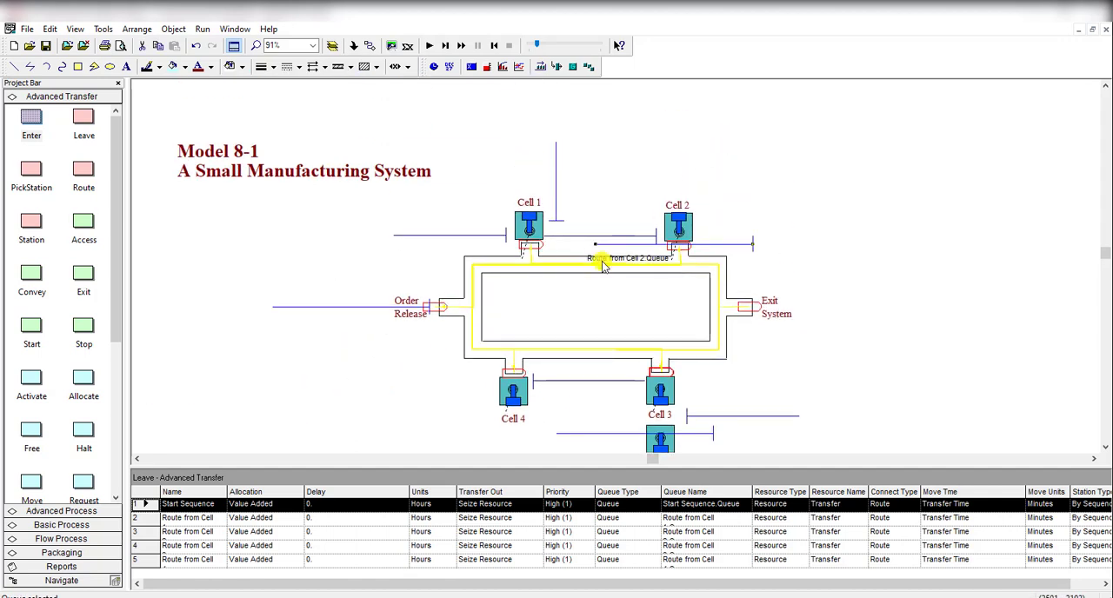
drag(597, 247, 752, 141)
mouse_move(753, 178)
mouse_down()
mouse_move(713, 174)
mouse_move(756, 194)
mouse_up()
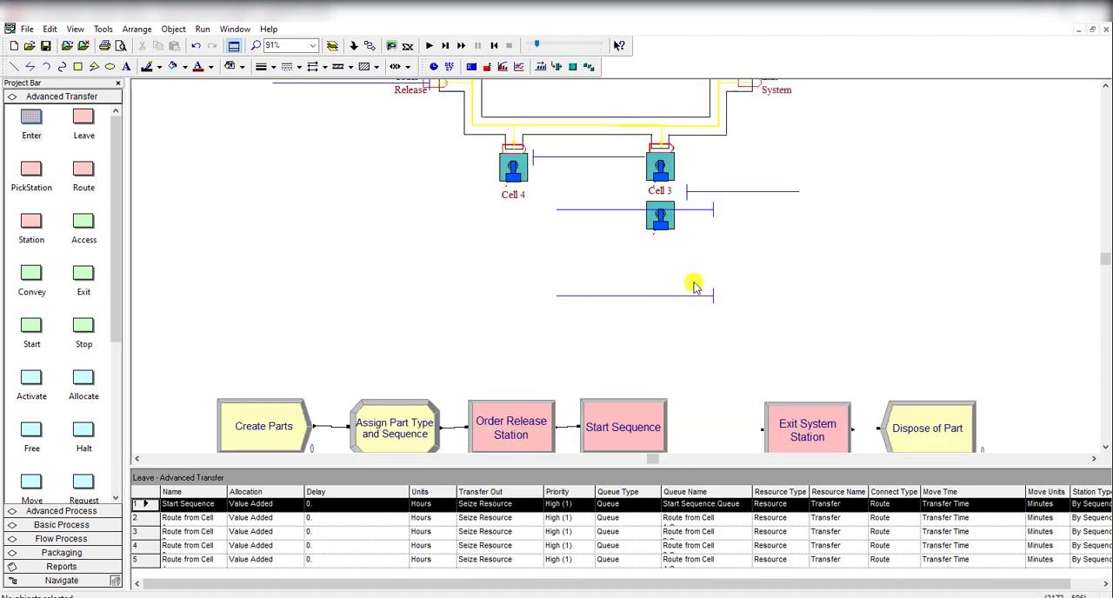
Step: Place the Route from Cell 3.Queue line just left of Cell 3 and turn it to run vertically downward
click(707, 212)
click(630, 175)
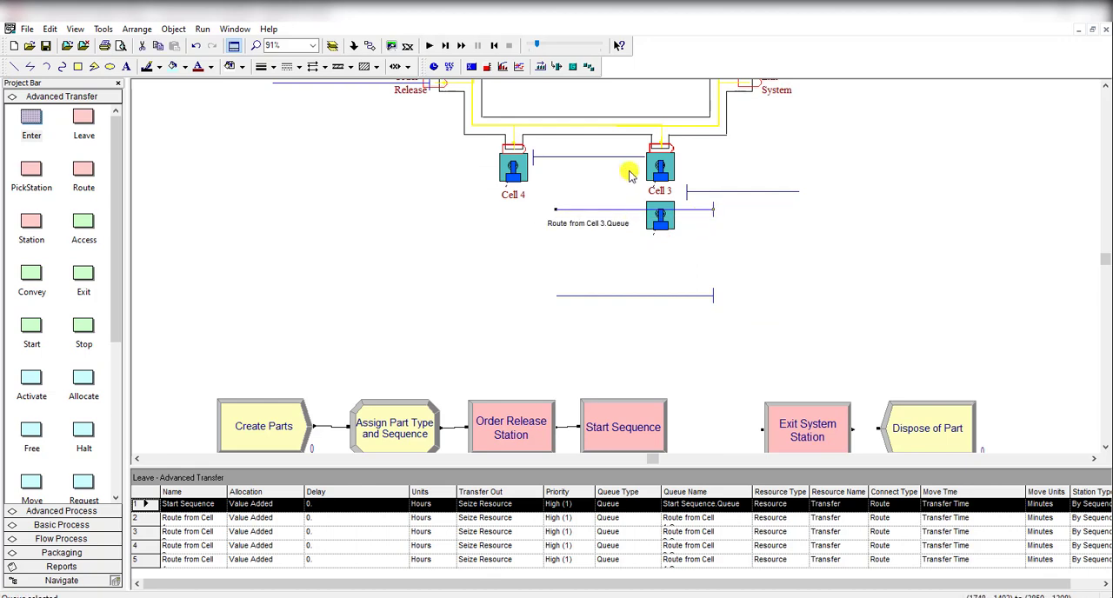
drag(630, 171, 630, 171)
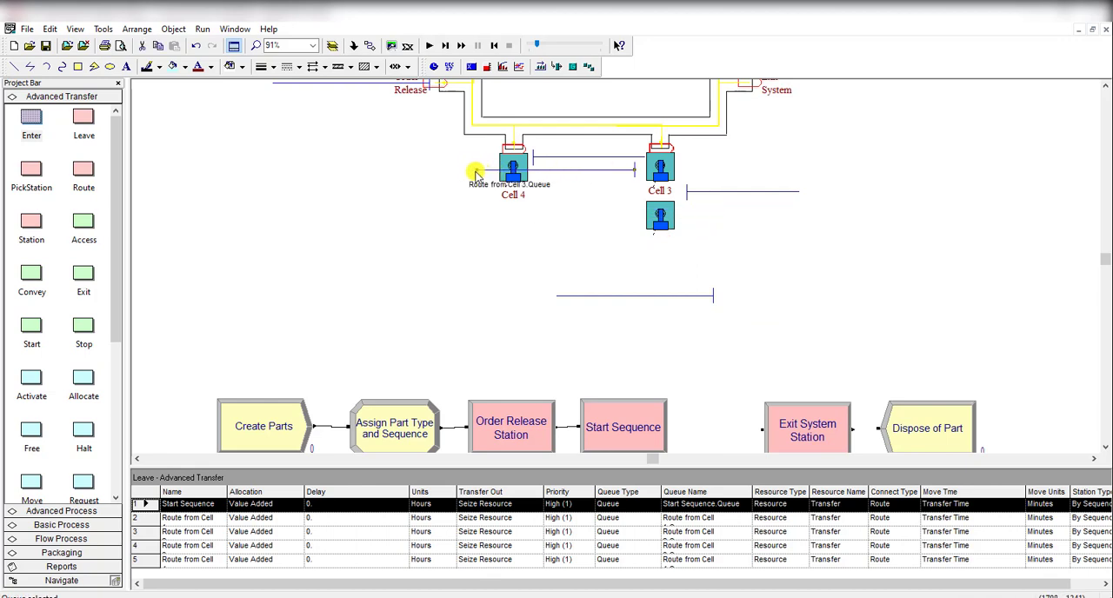
drag(478, 172, 633, 250)
Step: Place the Route from Cell 4.Queue line just left of Cell 4 and turn it to run vertically downward
mouse_move(609, 295)
mouse_down()
mouse_move(490, 251)
mouse_move(390, 167)
mouse_up()
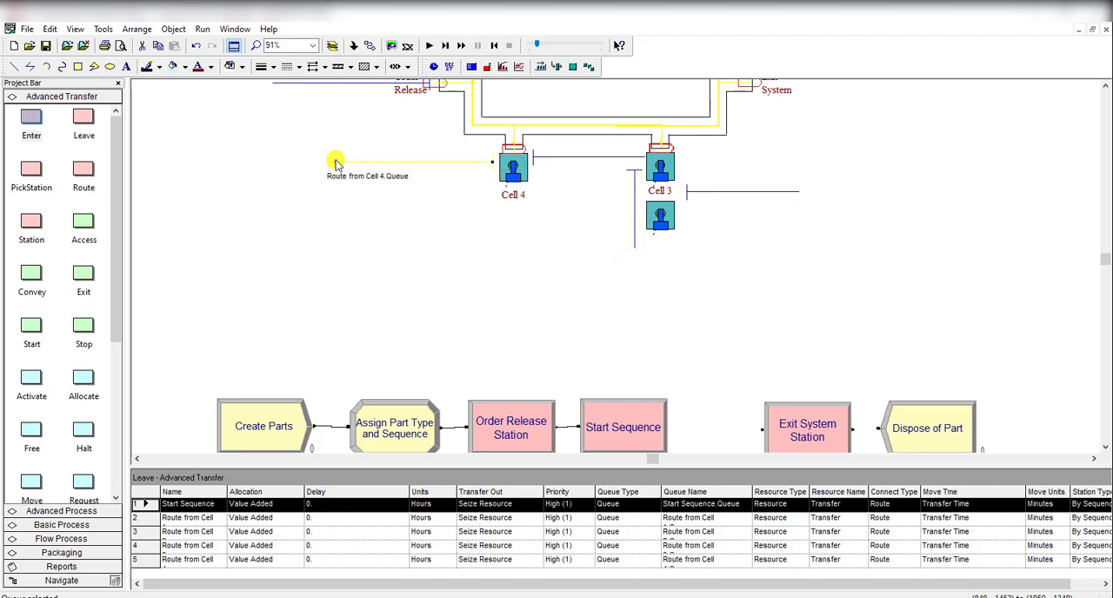
drag(336, 165, 486, 230)
click(515, 240)
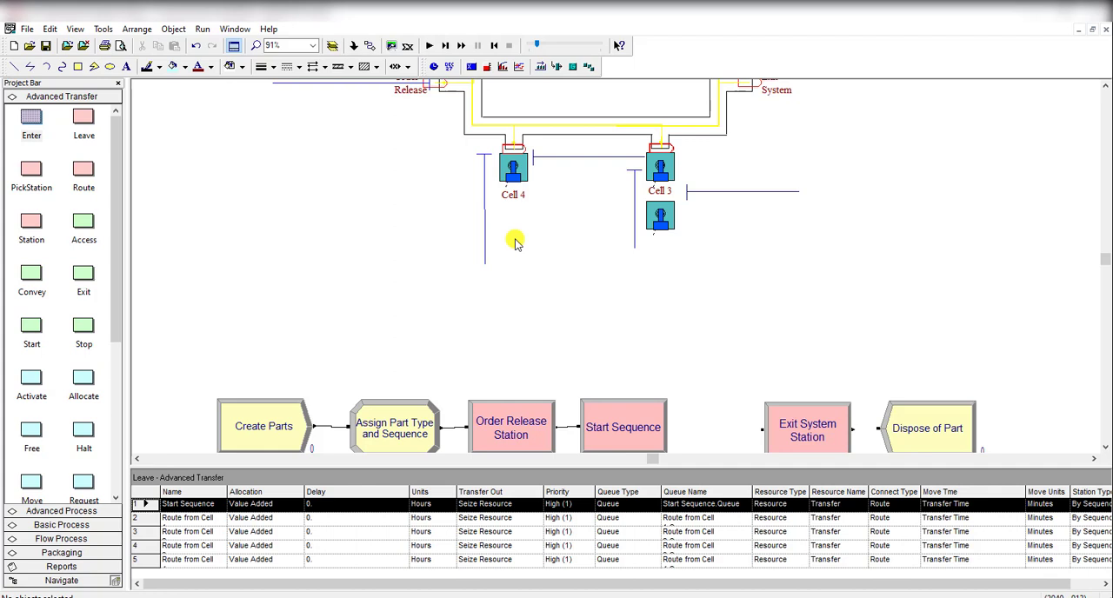
scroll(574, 273, up, 3)
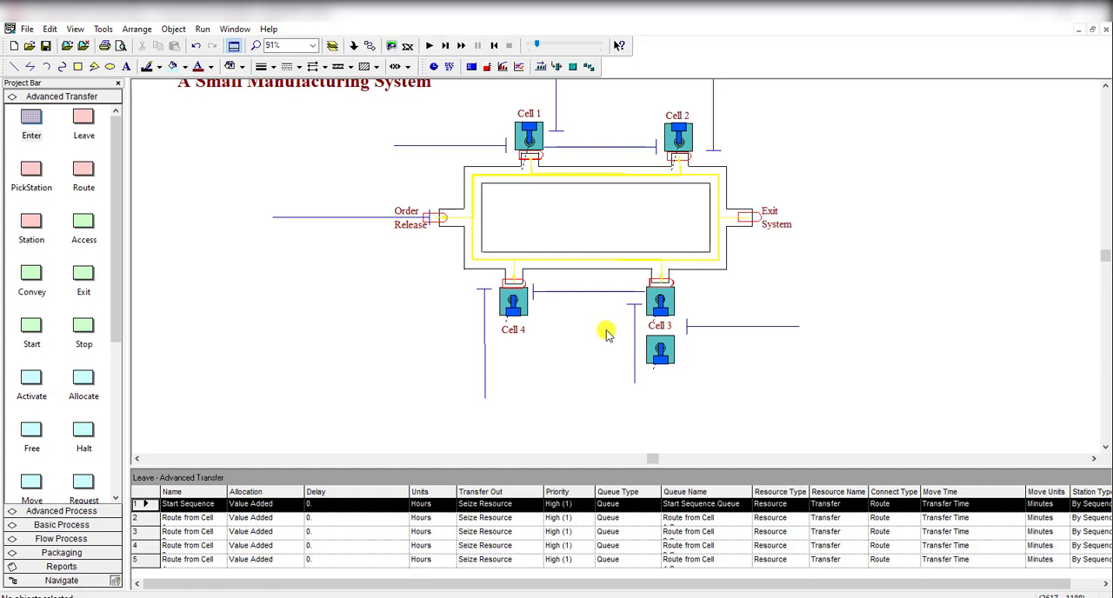
scroll(607, 335, up, 1)
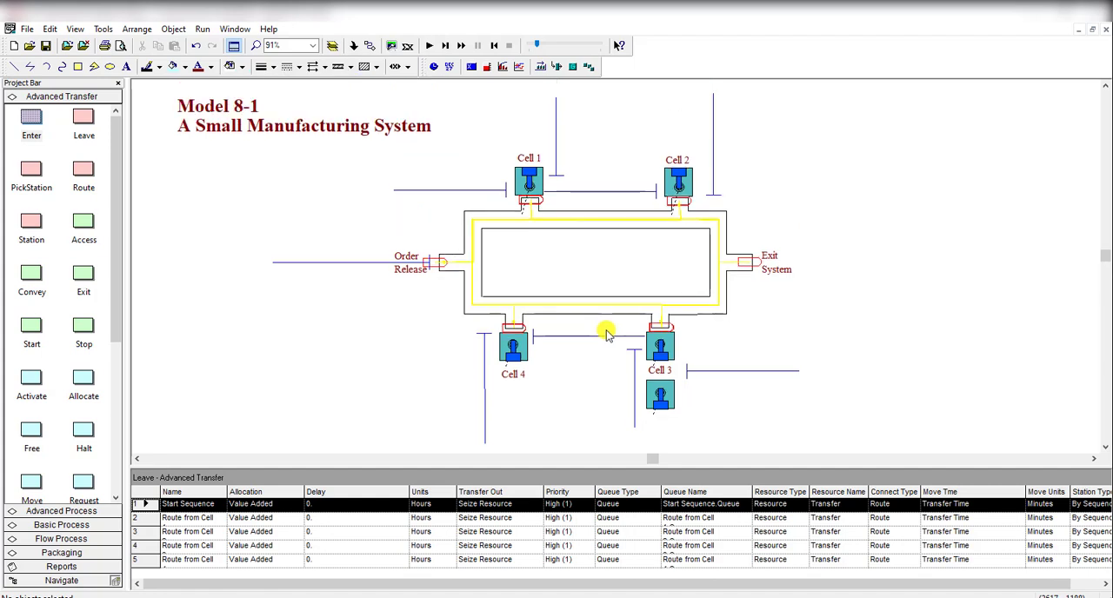
Step: Set the Transfer resource's capacity to 2 in the Basic Process resource data
scroll(607, 335, down, 6)
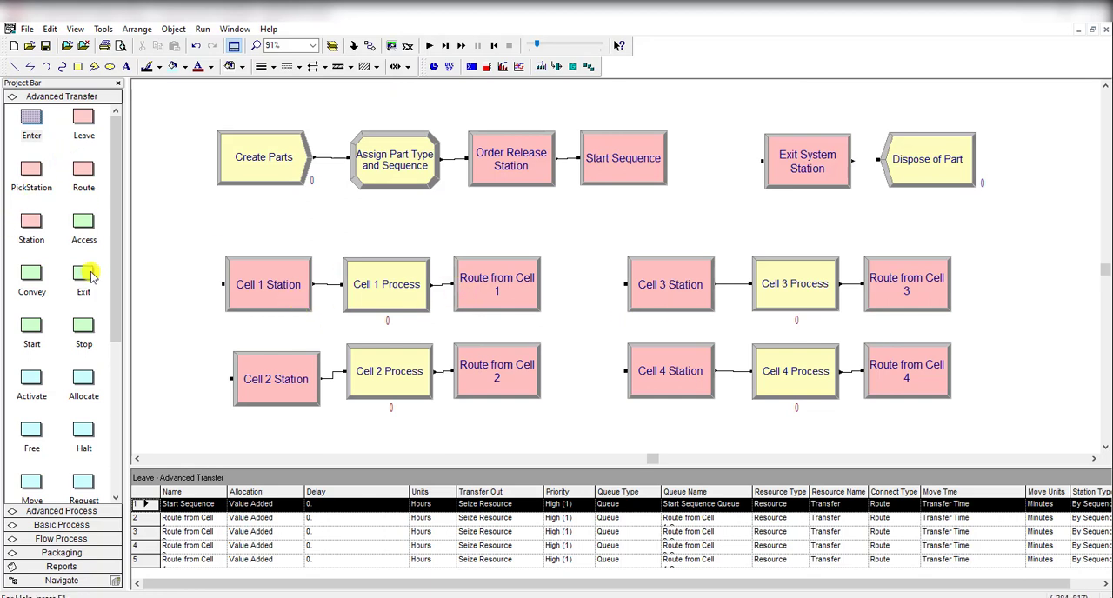
click(94, 525)
scroll(83, 452, down, 3)
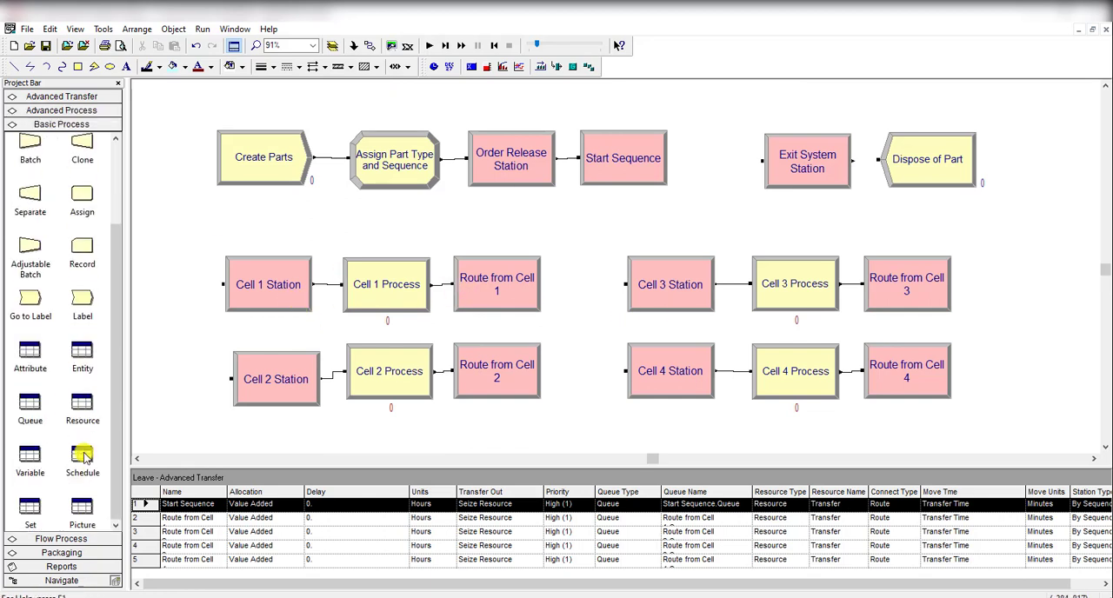
click(82, 405)
drag(404, 472, 407, 453)
click(256, 557)
click(324, 556)
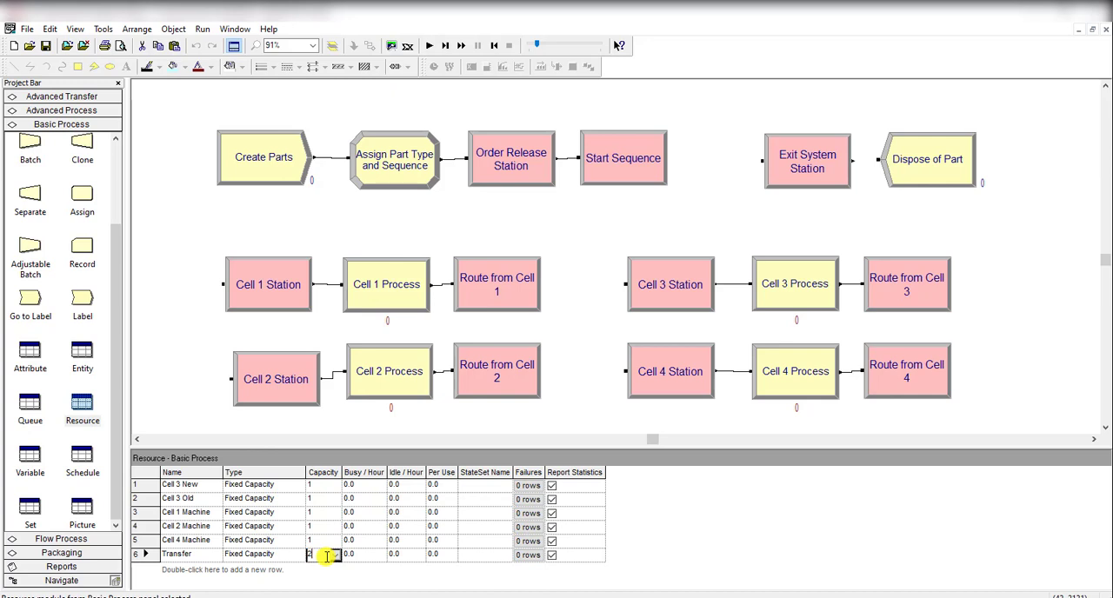
click(362, 557)
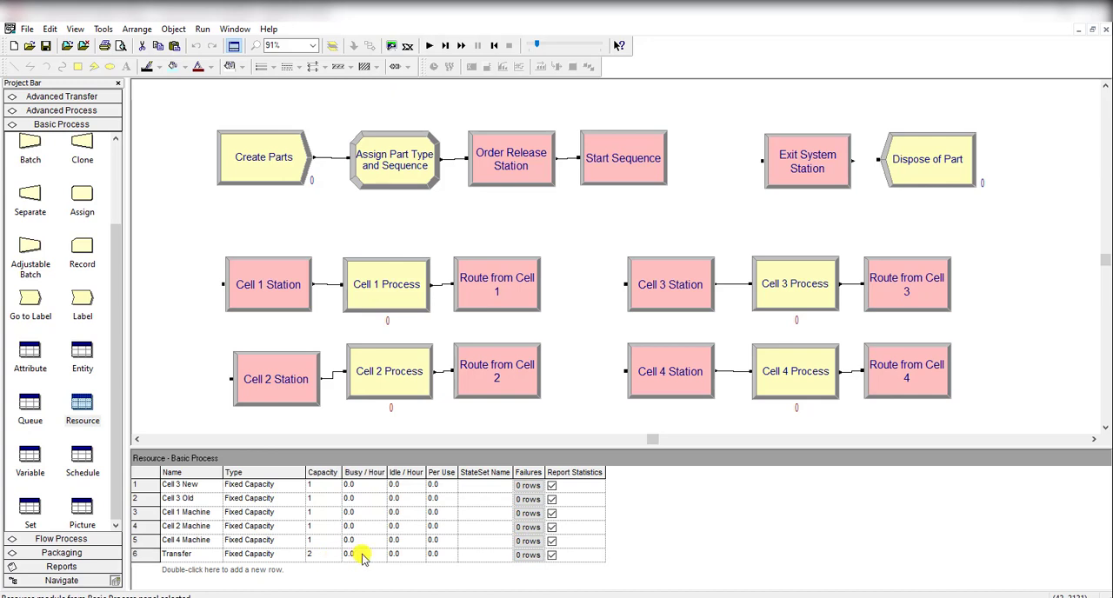
click(566, 372)
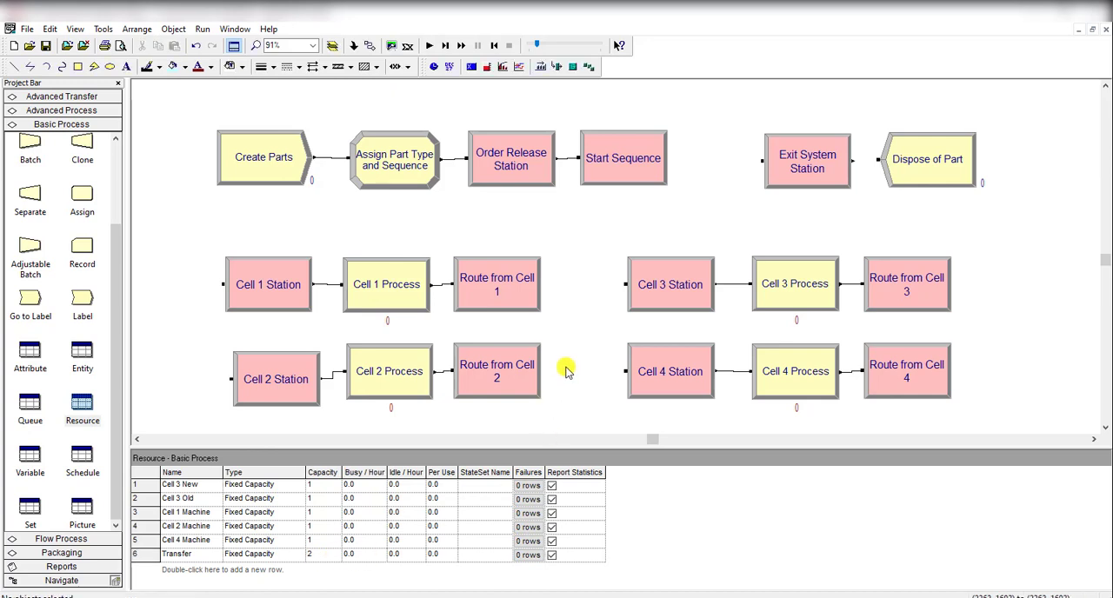
Step: Check the arranged animation layout and save the model
scroll(567, 372, up, 8)
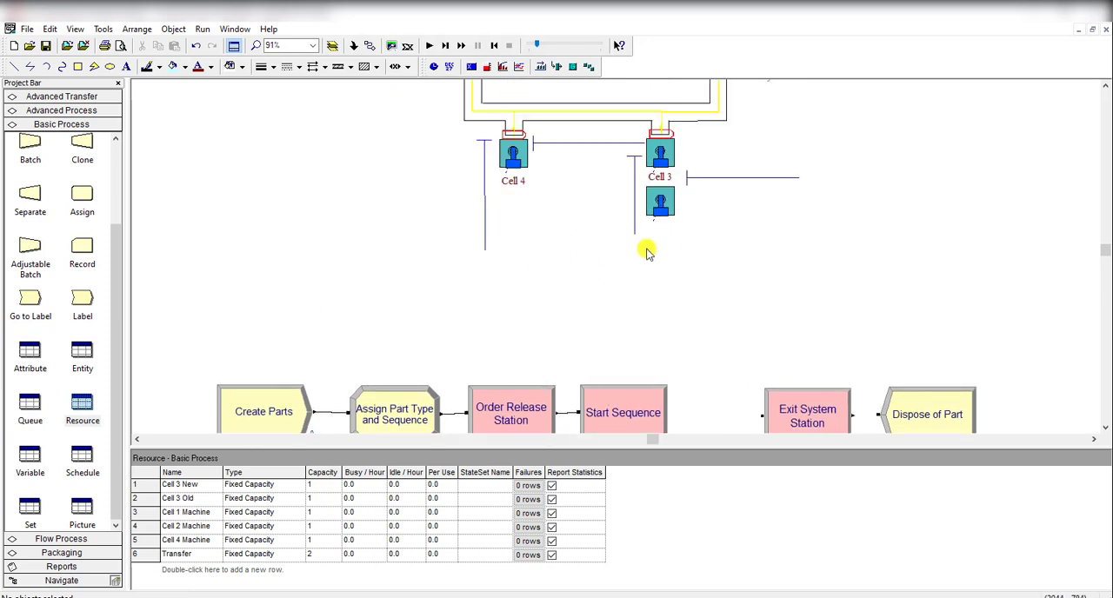
scroll(644, 252, up, 3)
scroll(591, 244, up, 1)
scroll(783, 294, up, 2)
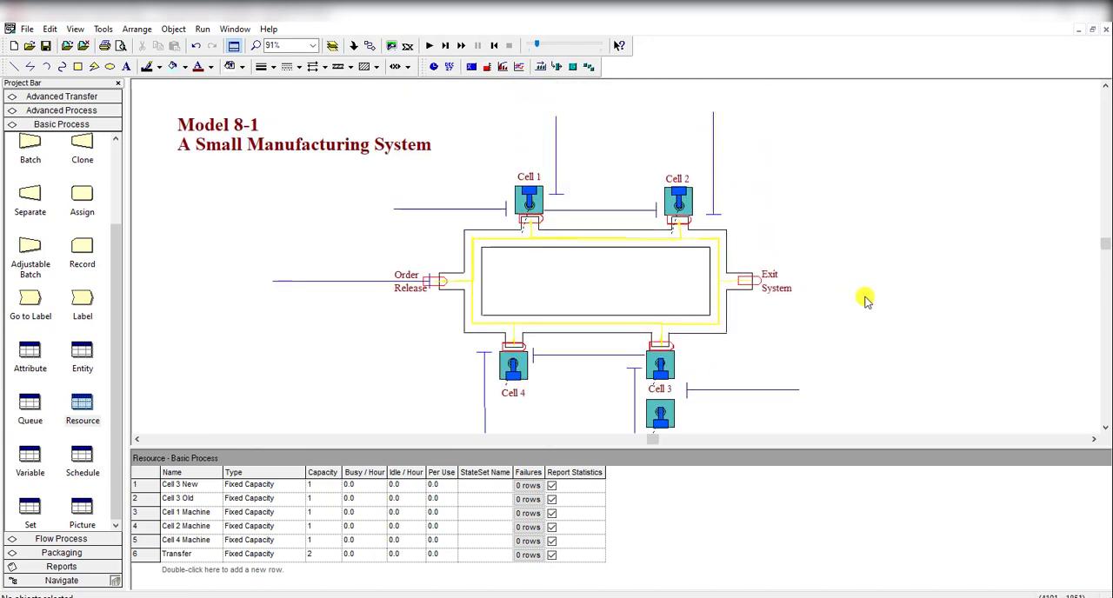
scroll(877, 305, down, 1)
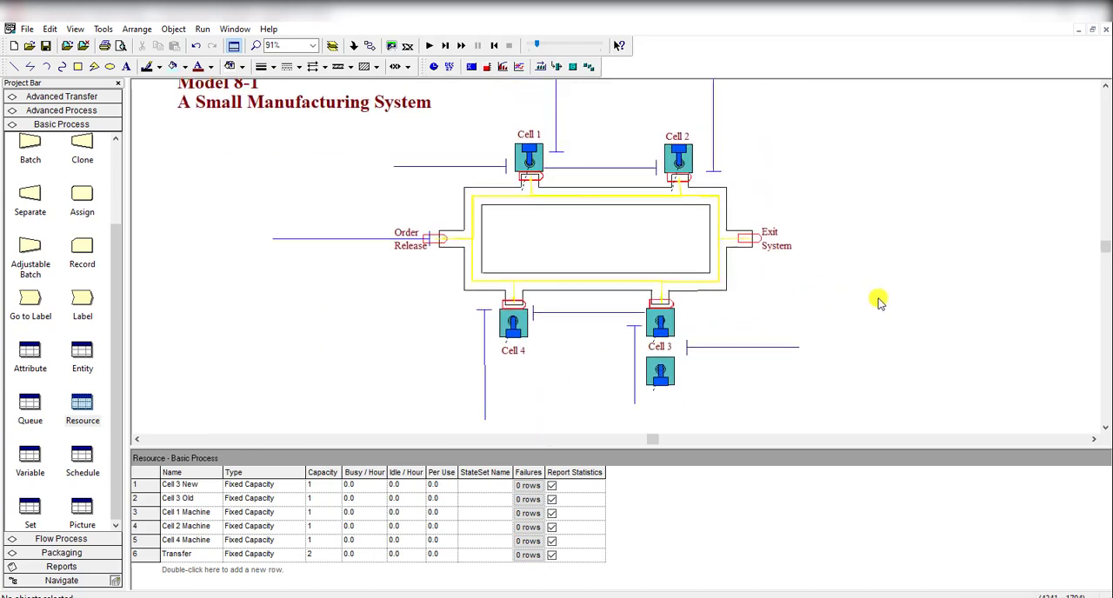
click(48, 50)
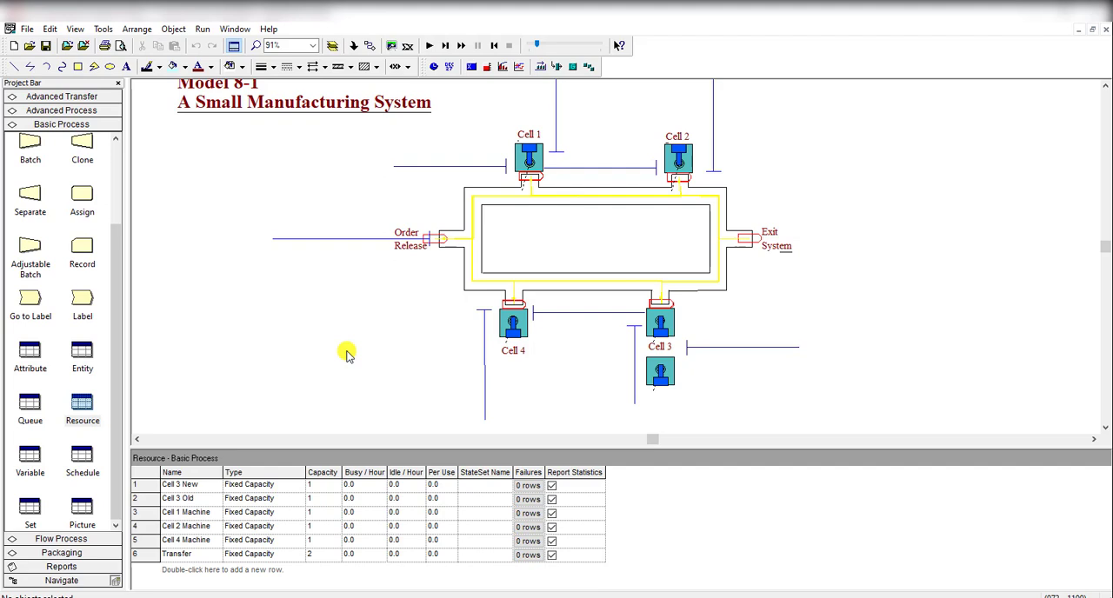
Step: Review the Enter and Leave module data for their stations, queues and Transfer resource settings
click(61, 96)
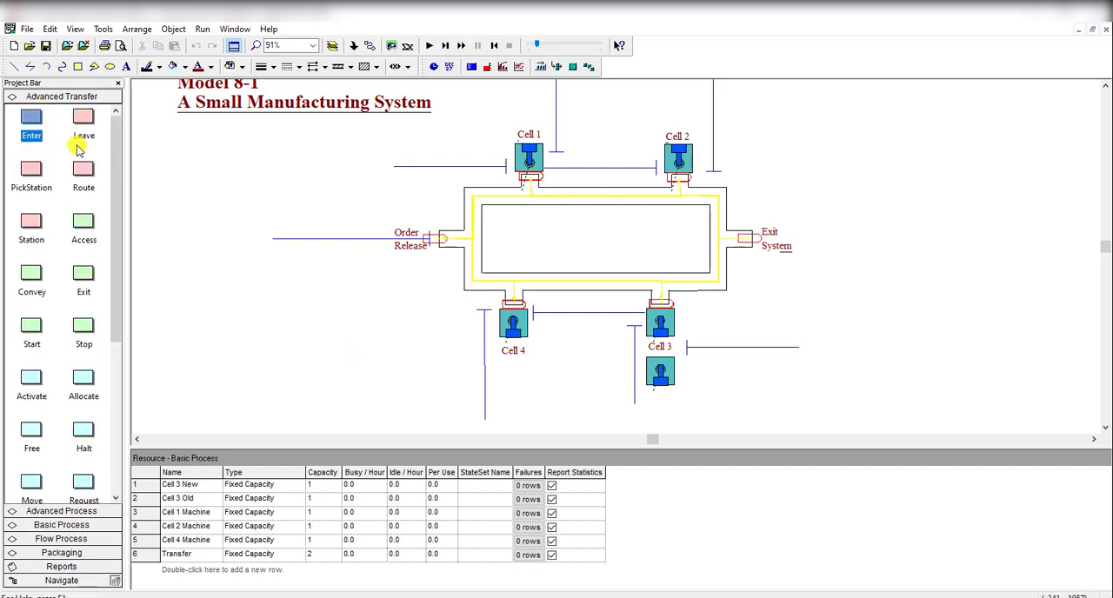
click(83, 118)
click(31, 120)
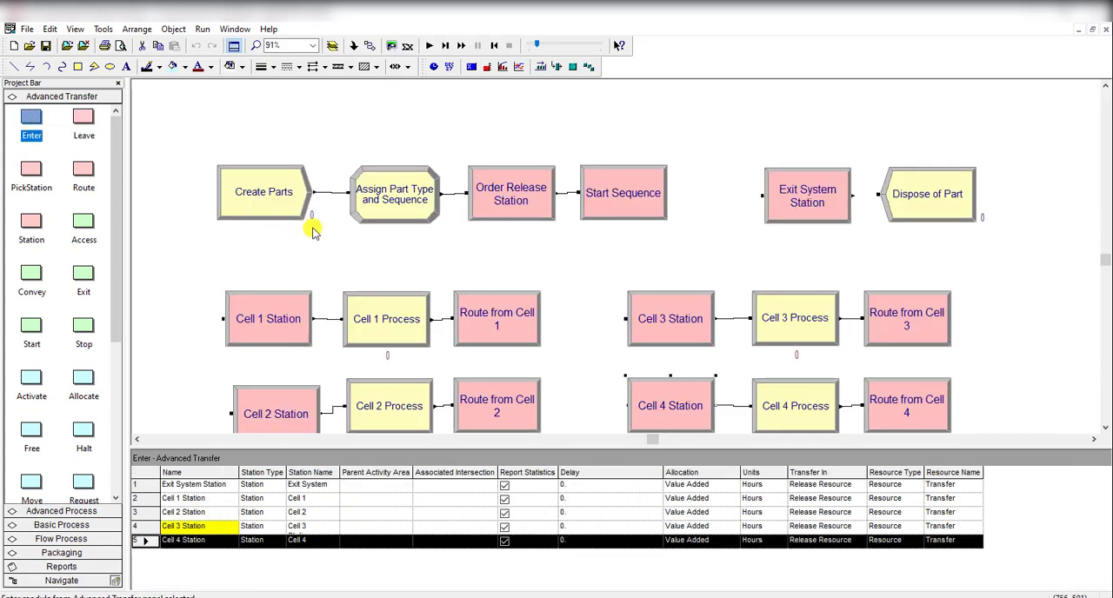
click(335, 241)
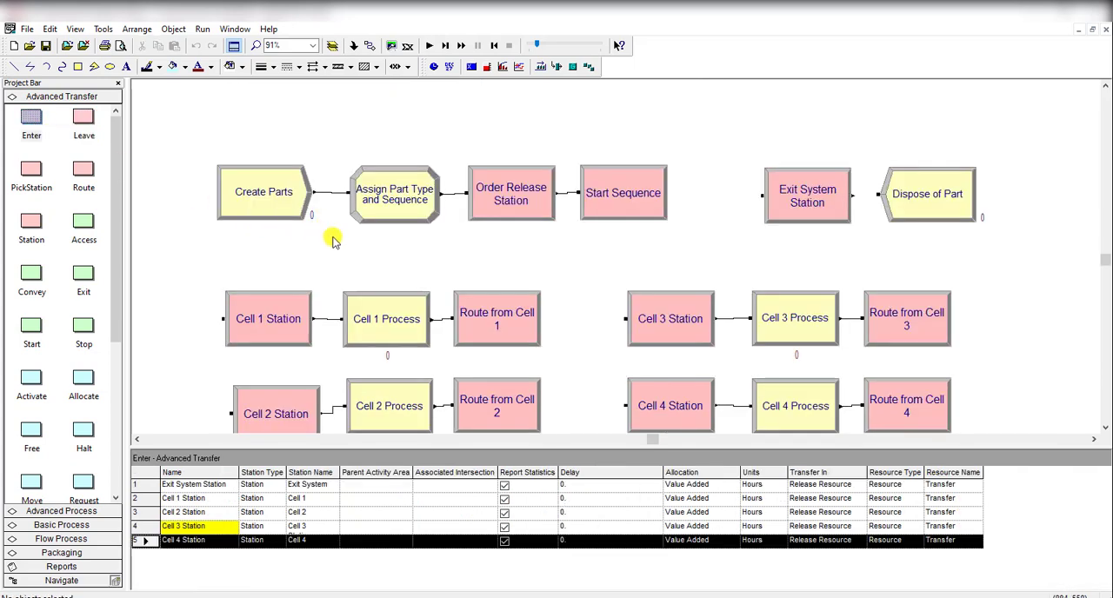
click(94, 177)
click(85, 125)
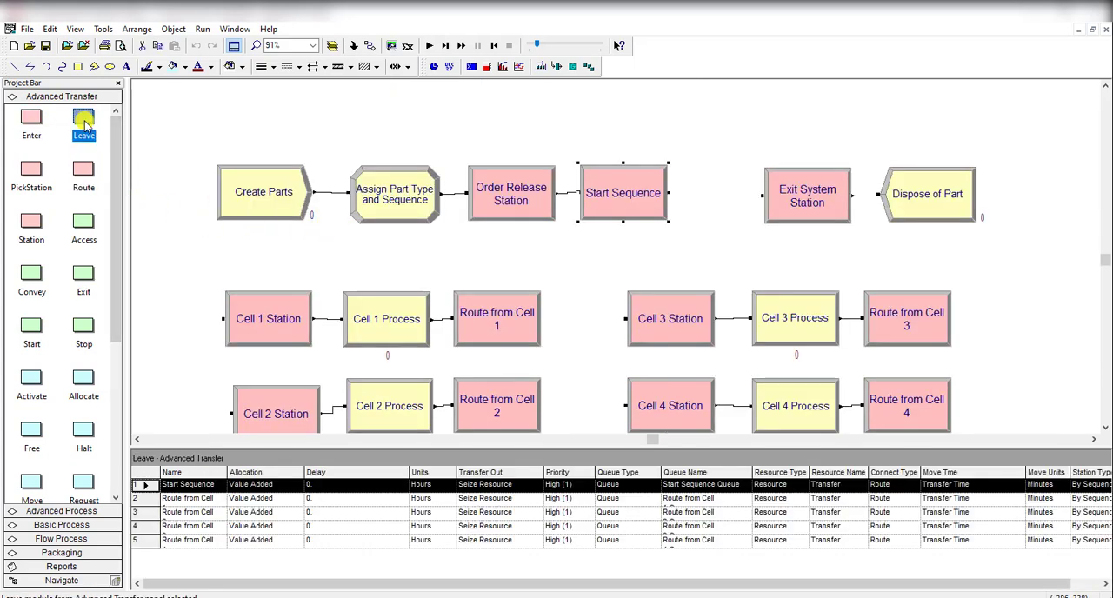
click(258, 311)
click(32, 122)
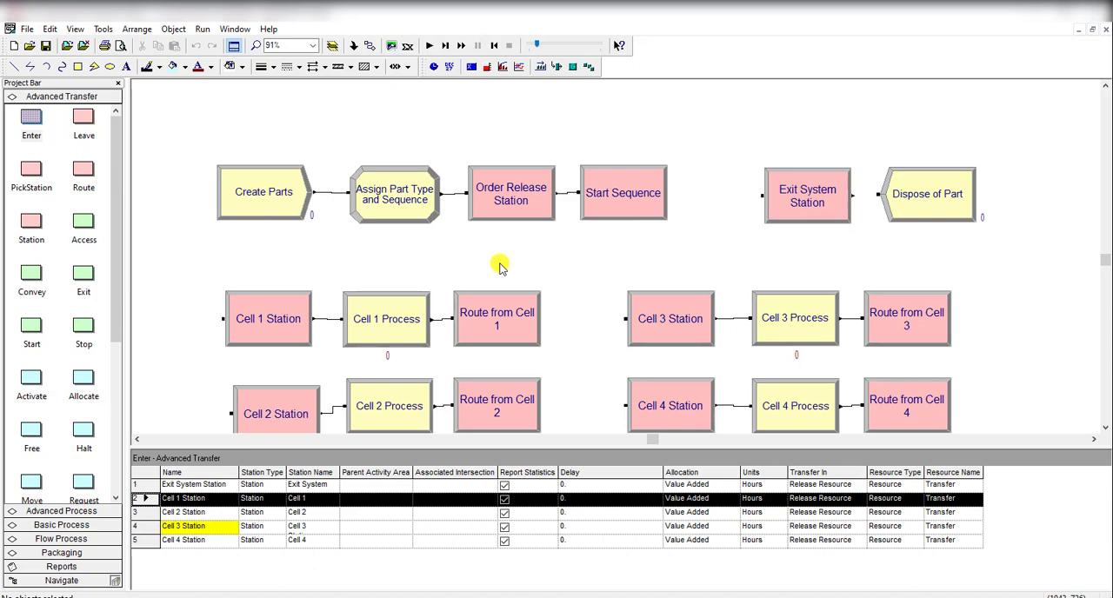
scroll(500, 265, down, 1)
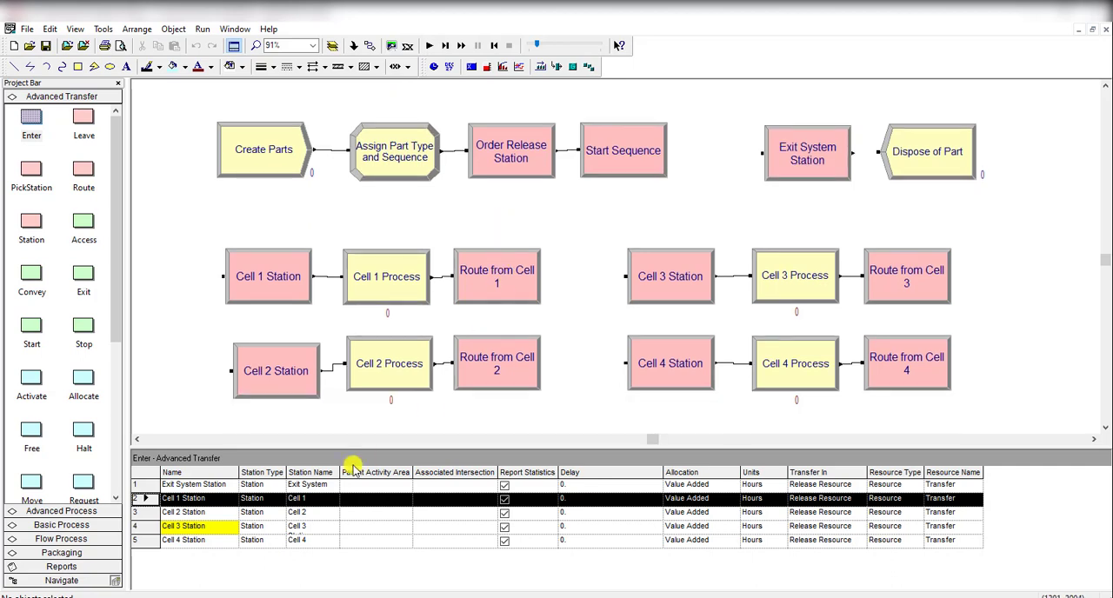
Step: Examine the highlighted Cell 3 Station entry among the Enter modules and its settings, leaving them as they are
click(267, 530)
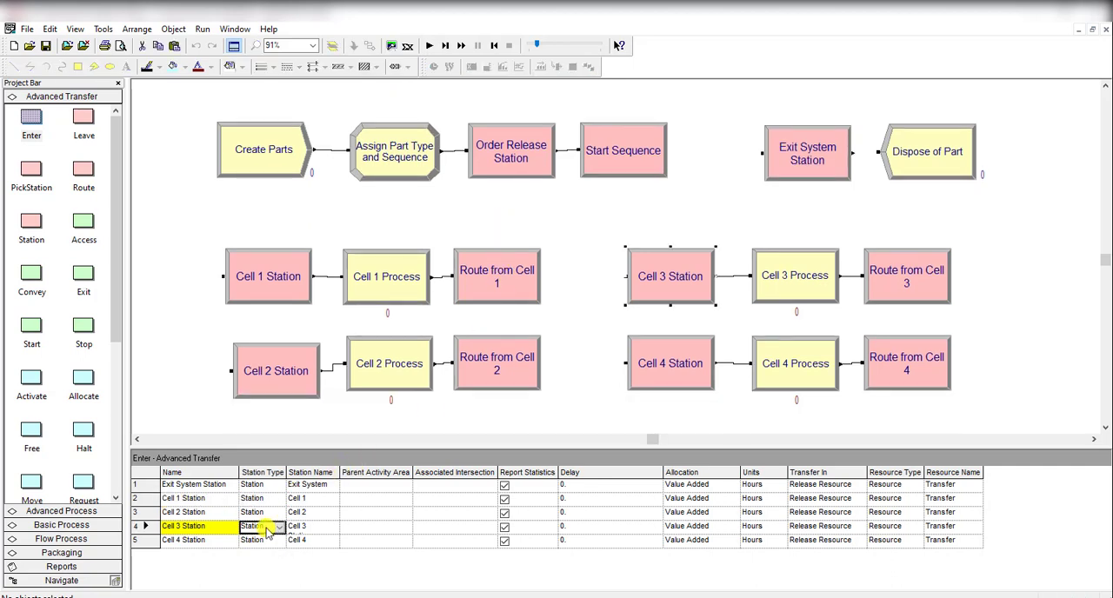
click(221, 541)
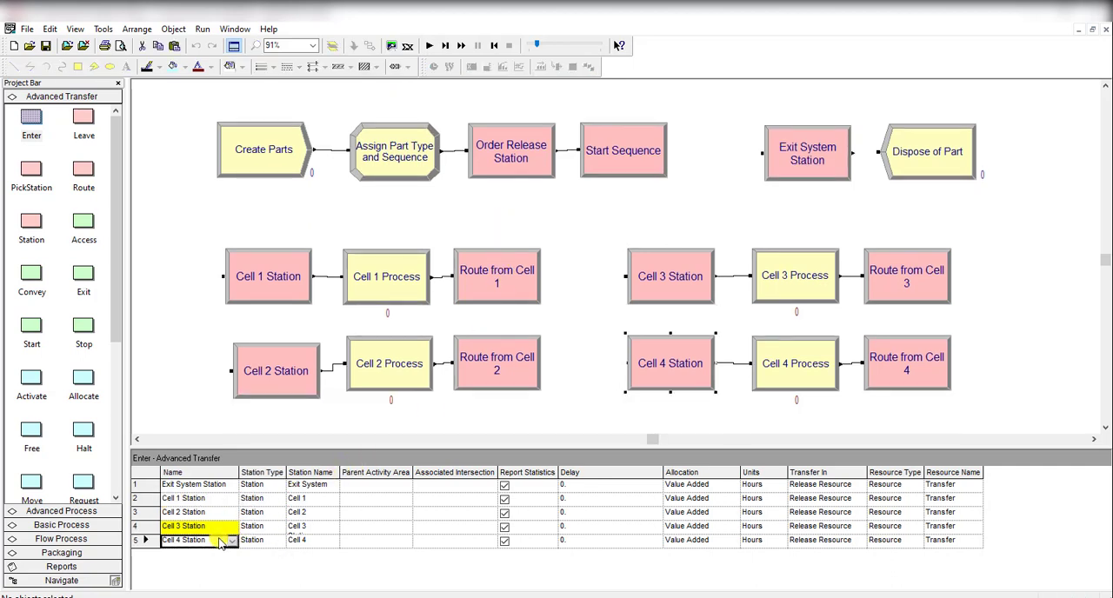
click(688, 300)
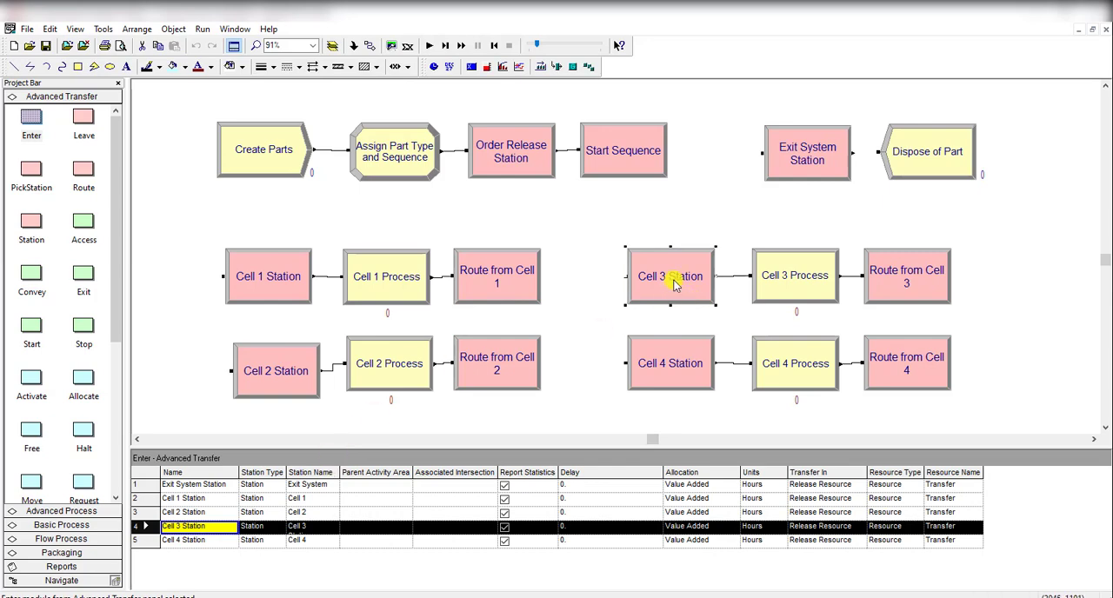
double_click(675, 286)
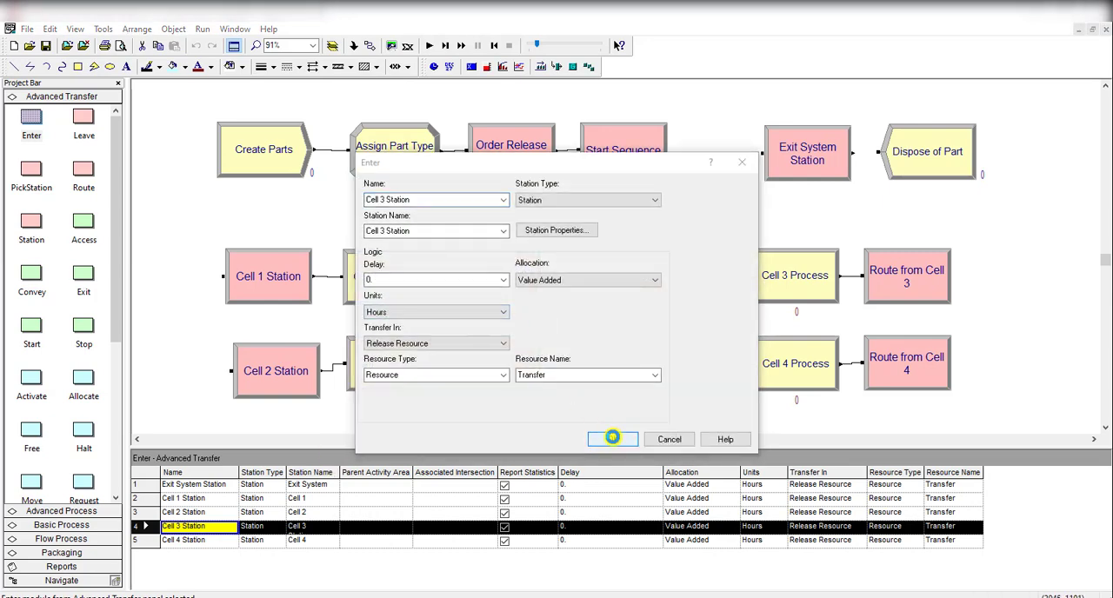
click(613, 438)
click(671, 340)
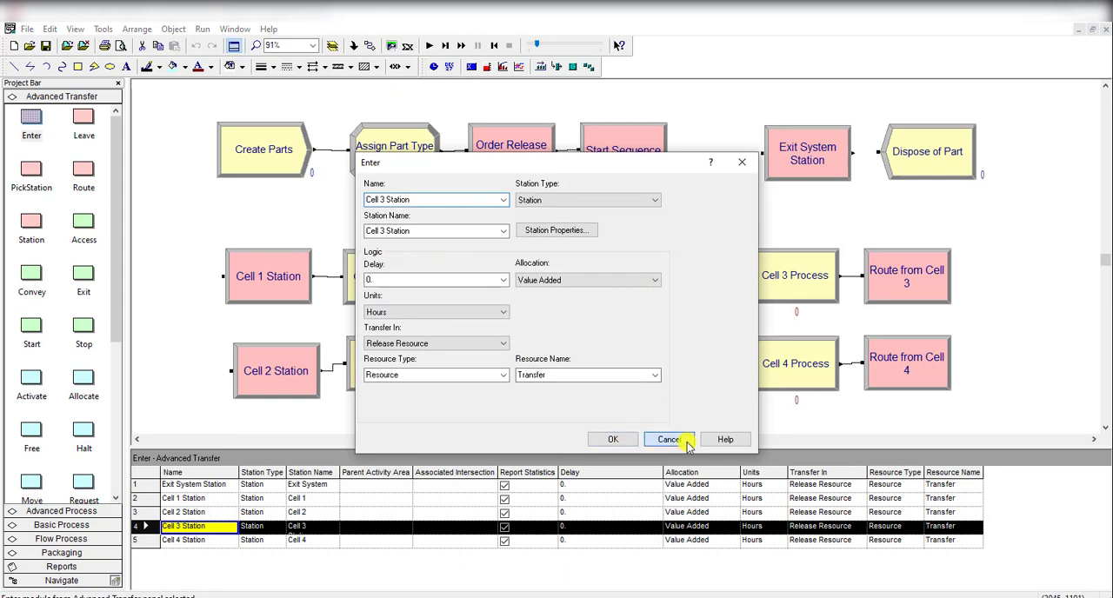
click(669, 440)
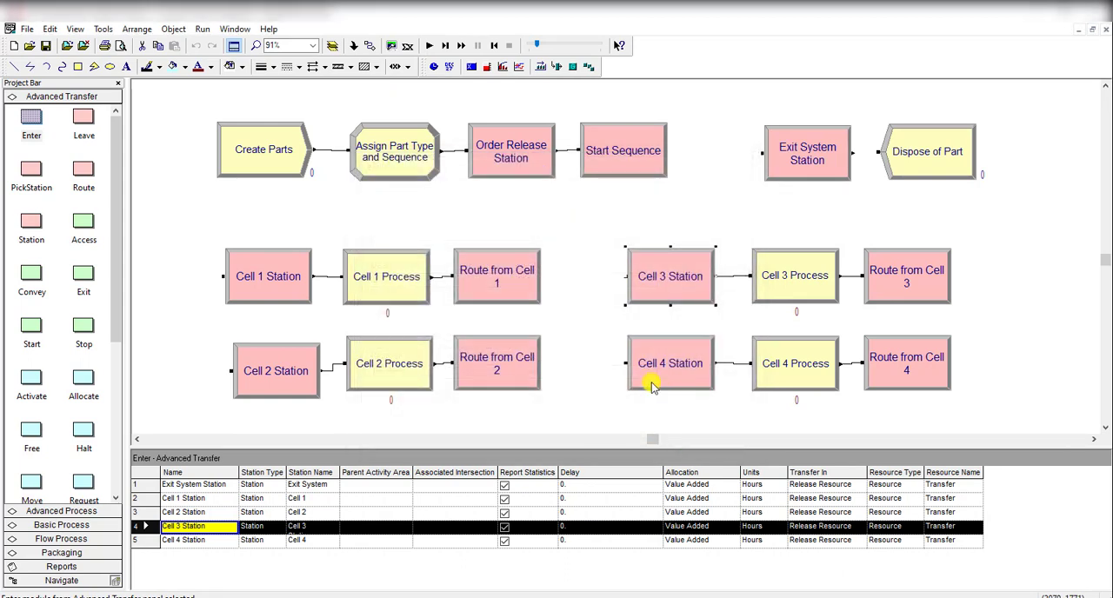
Step: Try to change the Cell 3 Station module's station name to Cell 3
double_click(671, 277)
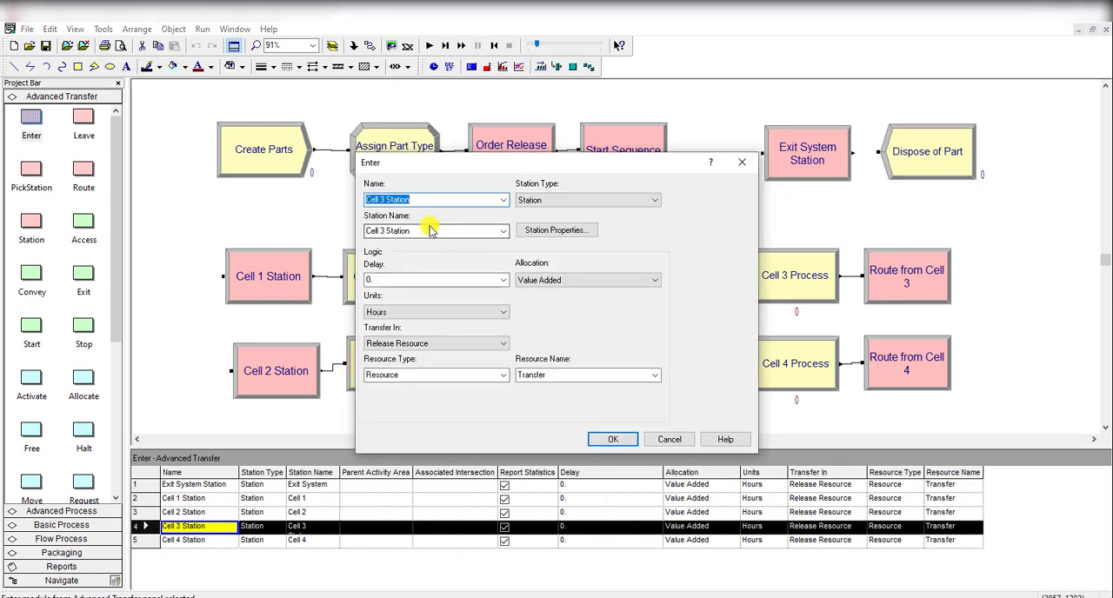
click(431, 230)
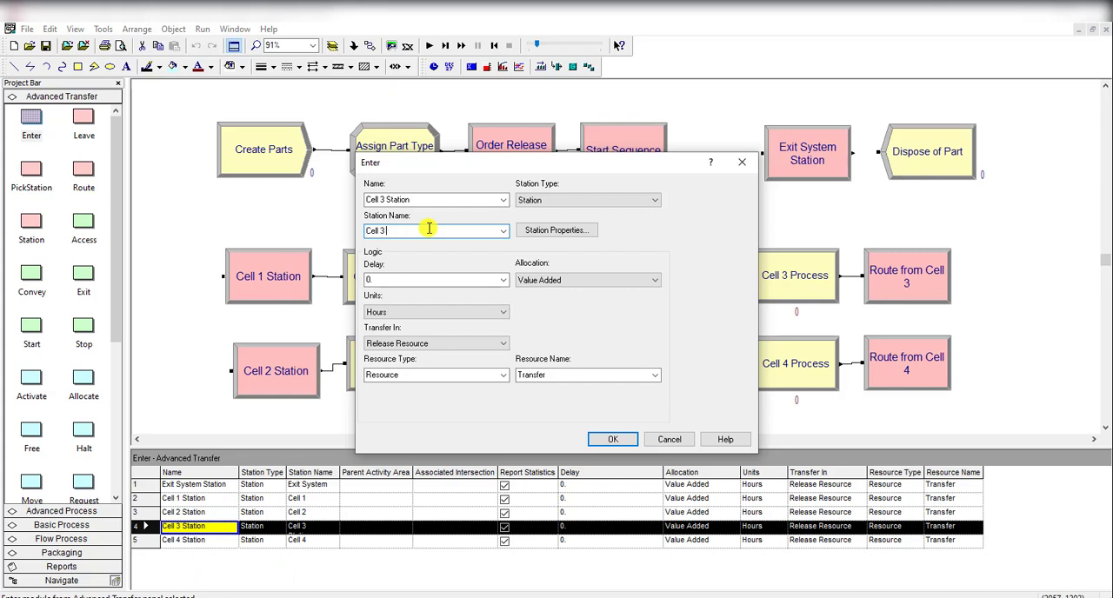
click(617, 440)
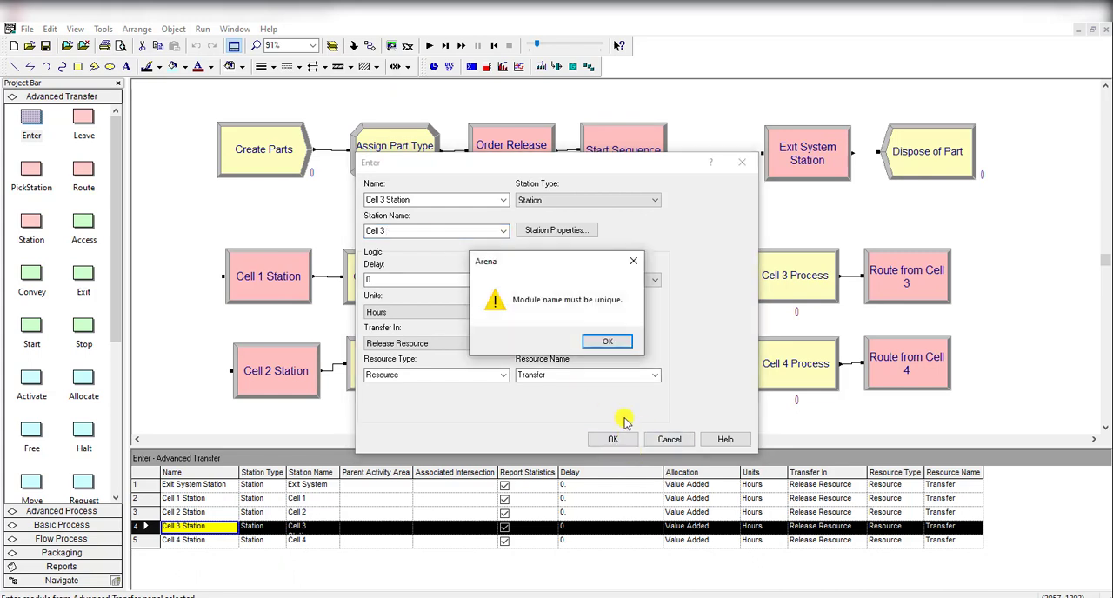
click(602, 348)
Step: Delete the Cell 3 Station module and put a duplicate of Cell 4 Station in its place before Cell 3 Process
key(Delete)
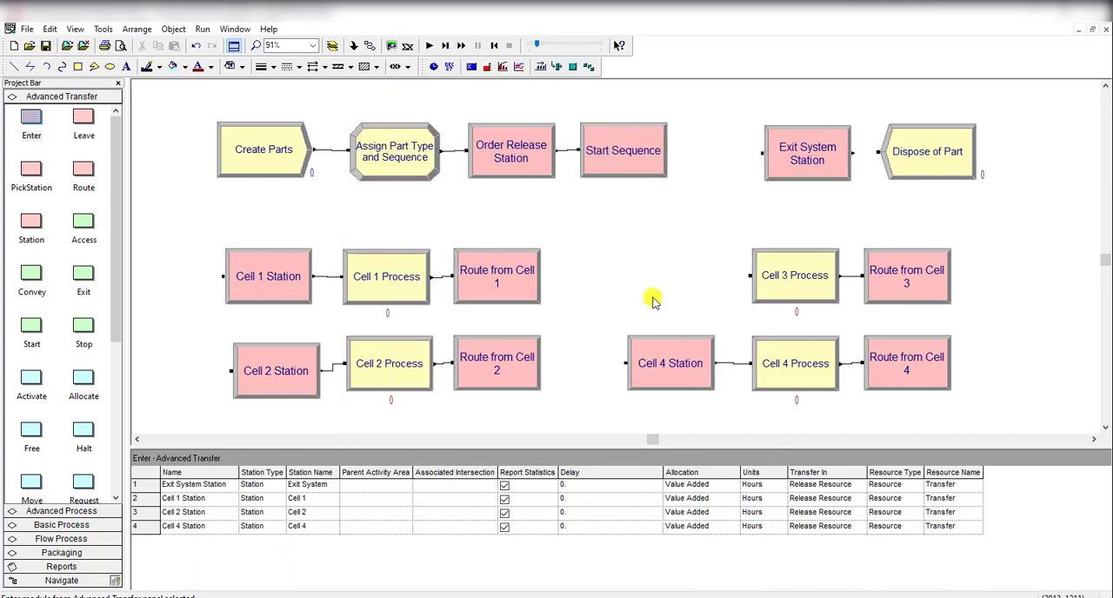
click(655, 350)
right_click(655, 350)
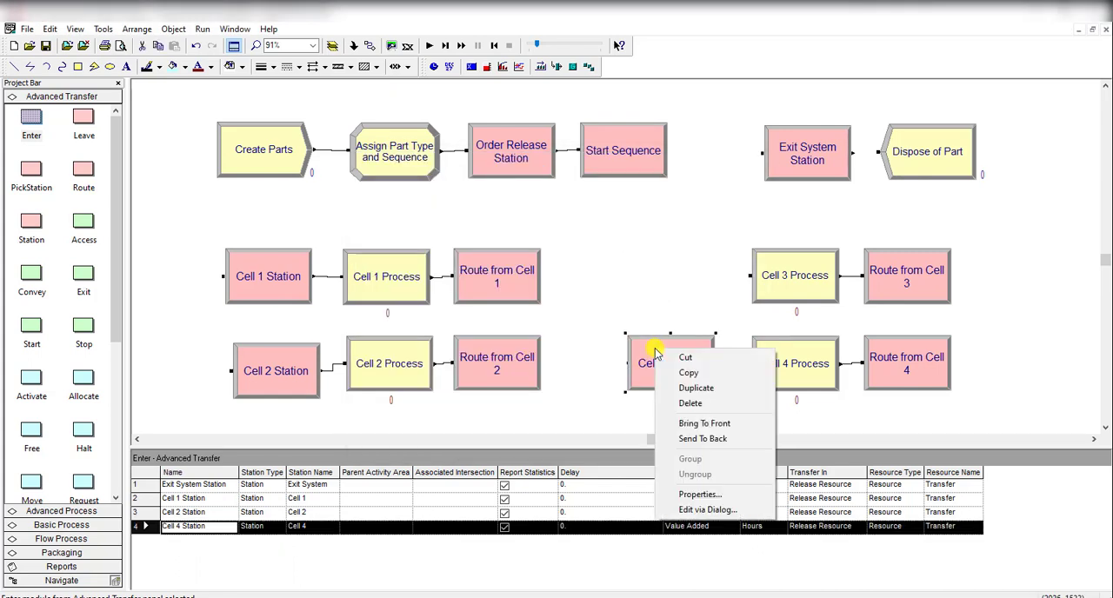
click(701, 388)
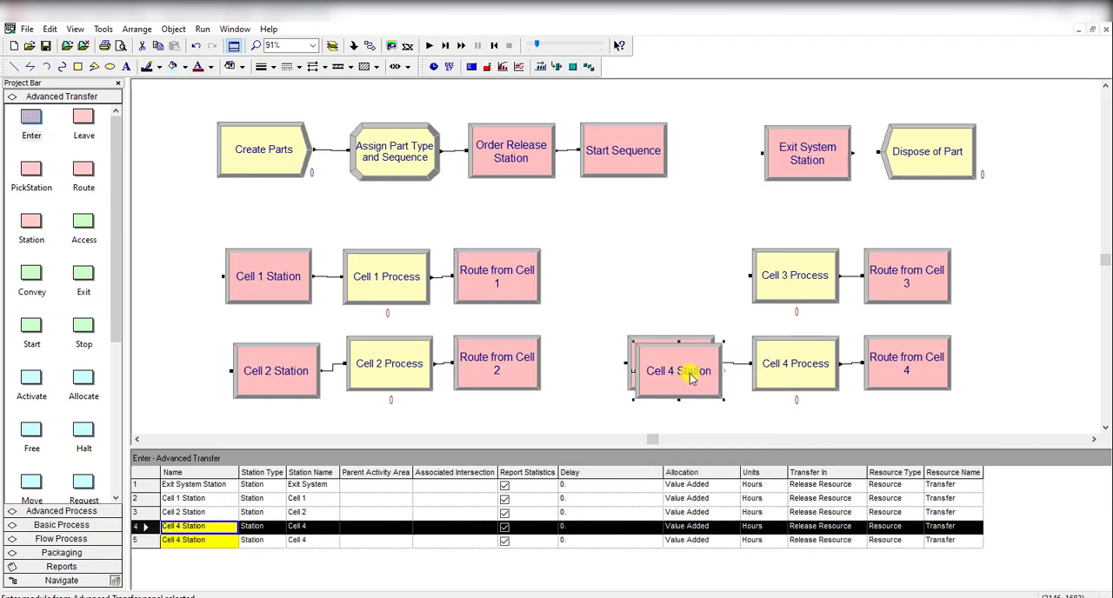
drag(691, 379, 683, 302)
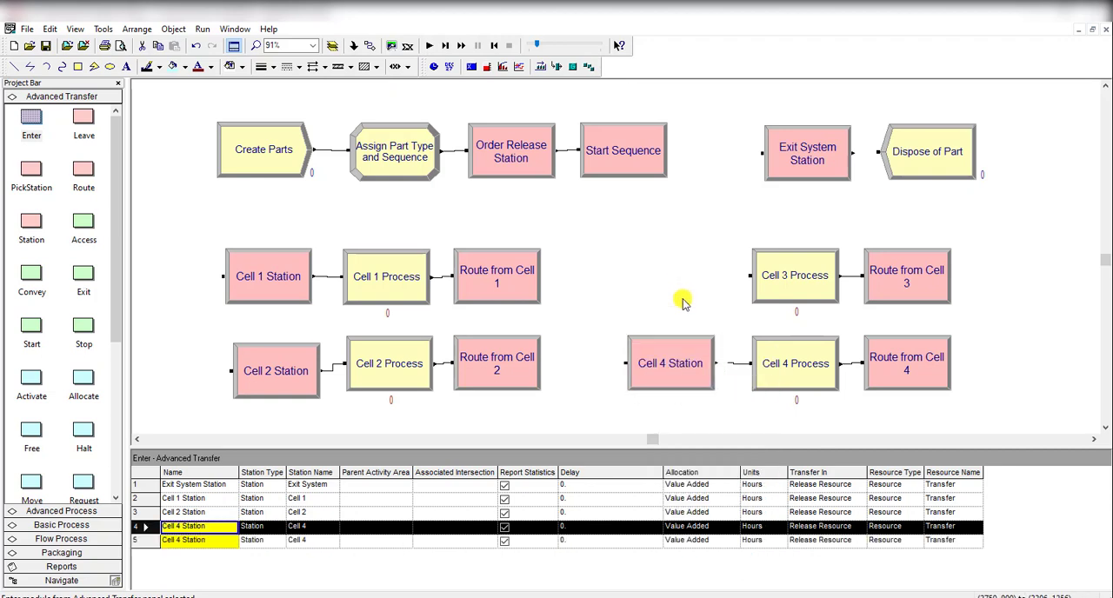
Step: Rename the duplicated Enter module before Cell 3 Process to Cell 3 Station and set its station name to Cell 3
double_click(683, 301)
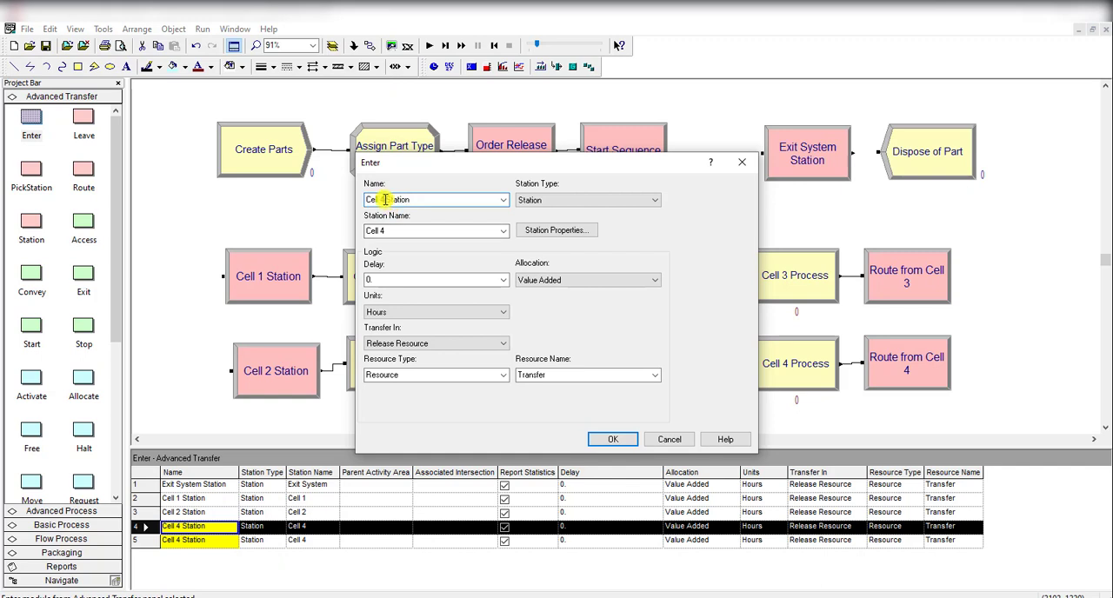
key(BackSpace)
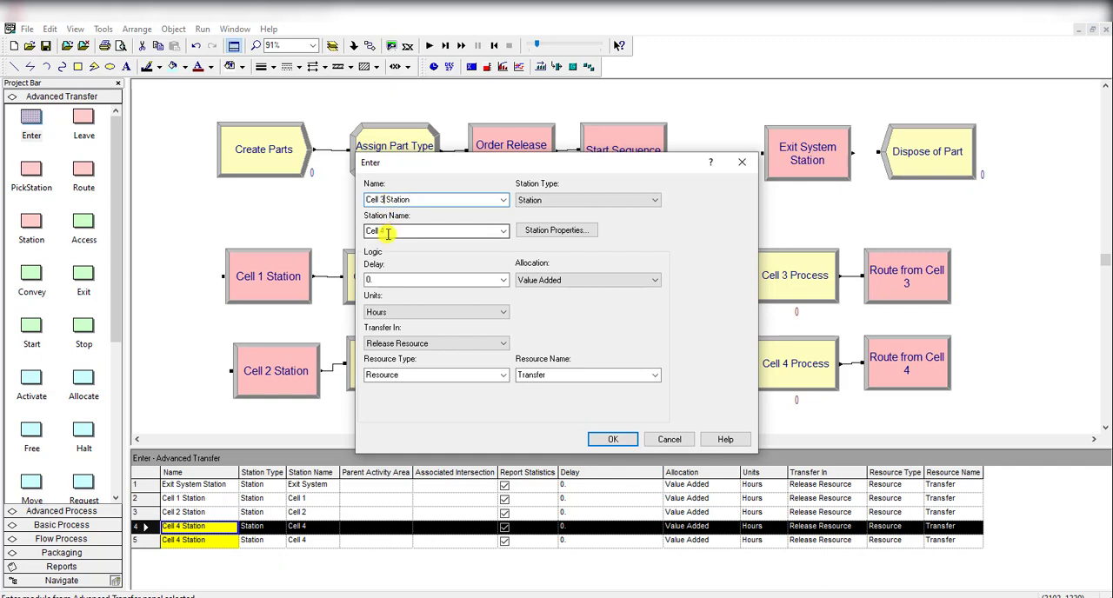
click(389, 232)
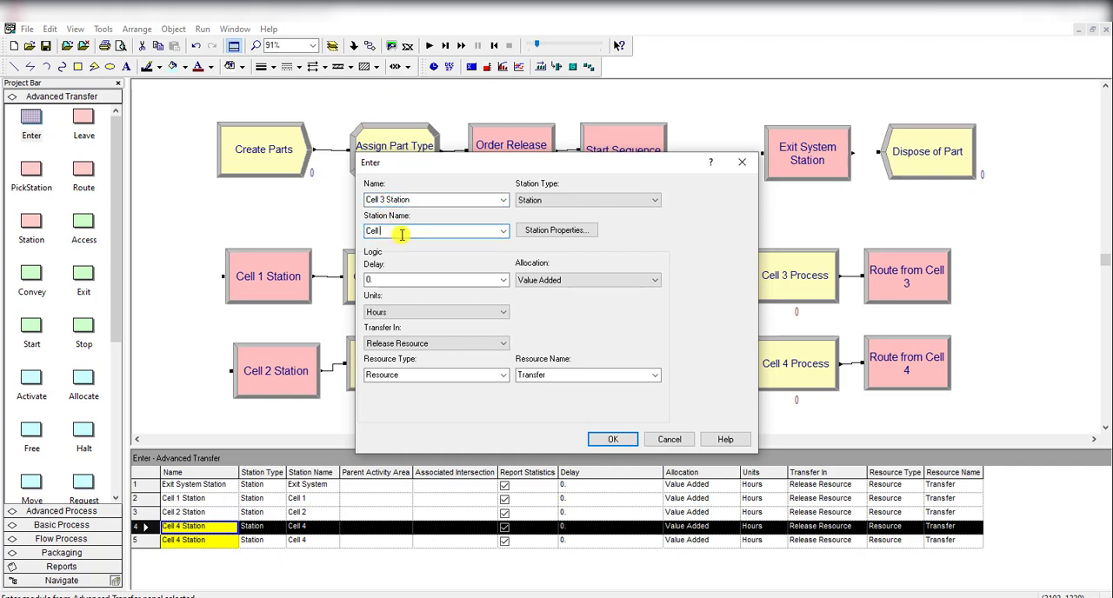
text(3)
click(600, 440)
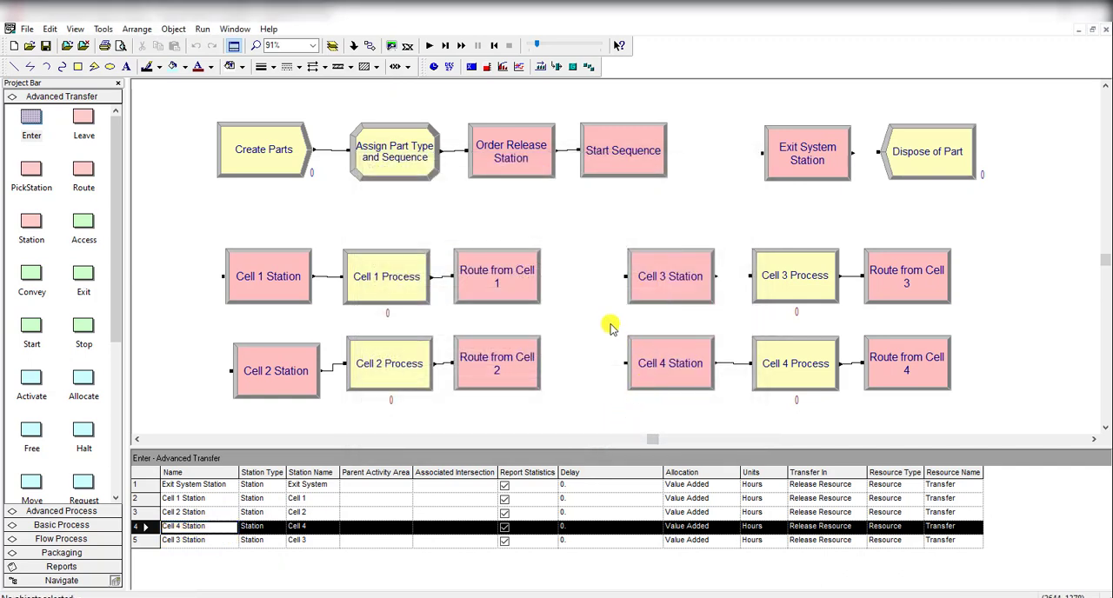
Step: Shift the Cell 3 Station and Cell 4 Station modules slightly closer to their processes and connect Cell 3 Station to Cell 3 Process
drag(674, 294, 683, 296)
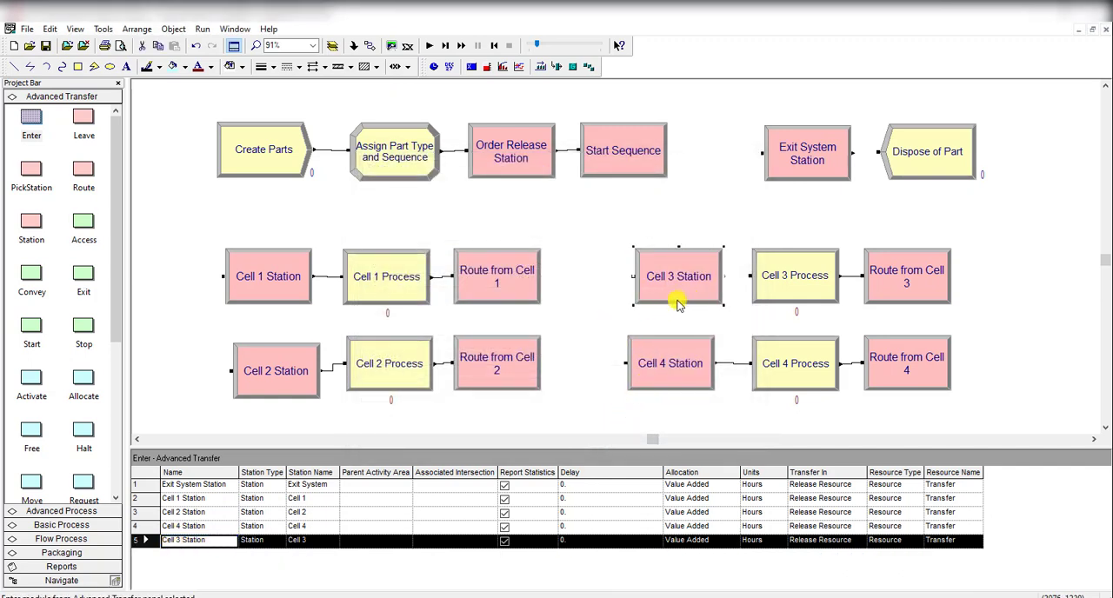
click(673, 344)
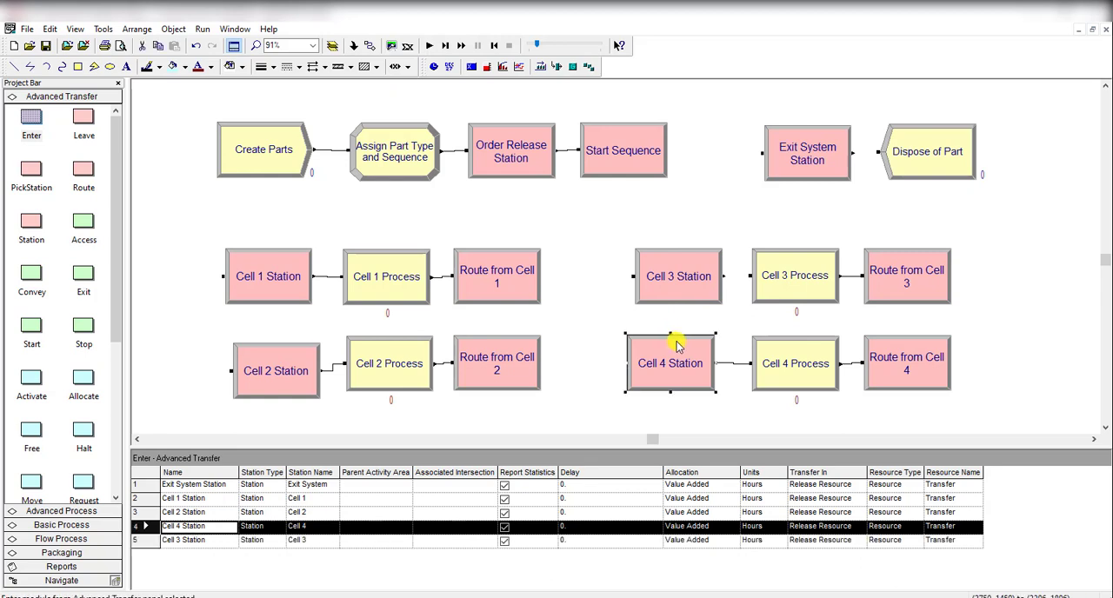
drag(678, 343, 679, 342)
click(590, 340)
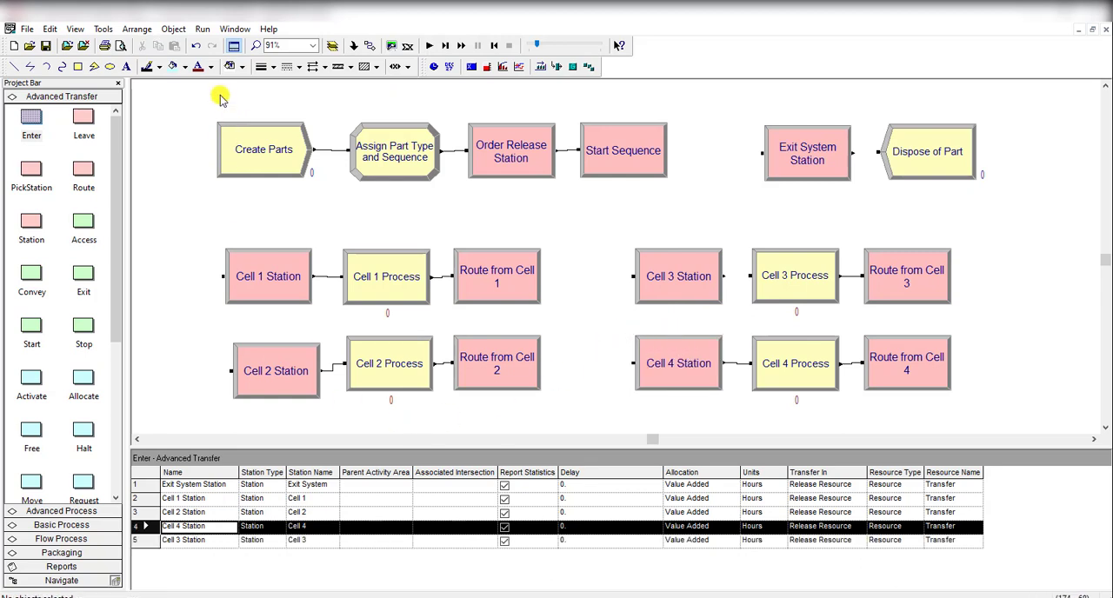
click(371, 46)
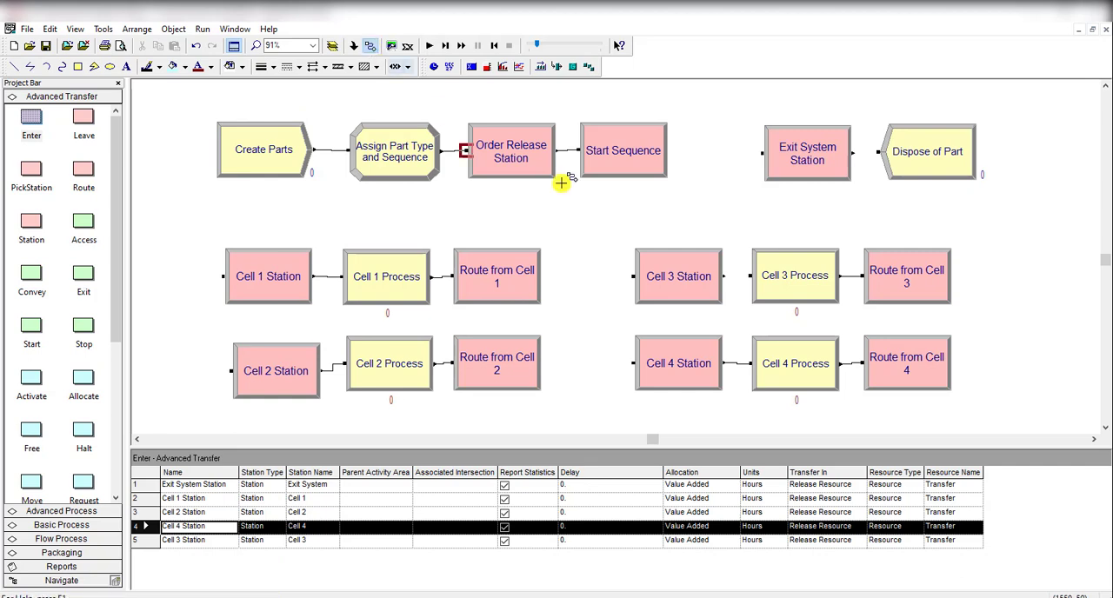
click(746, 276)
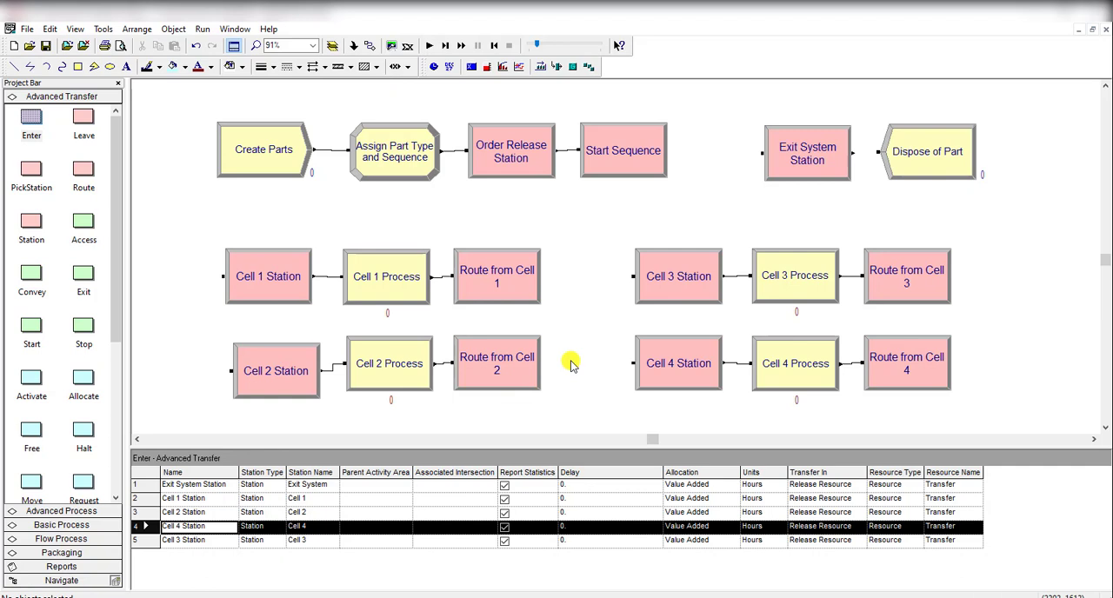
Step: Review the resource data and the animation layout, and try to run the model
click(76, 526)
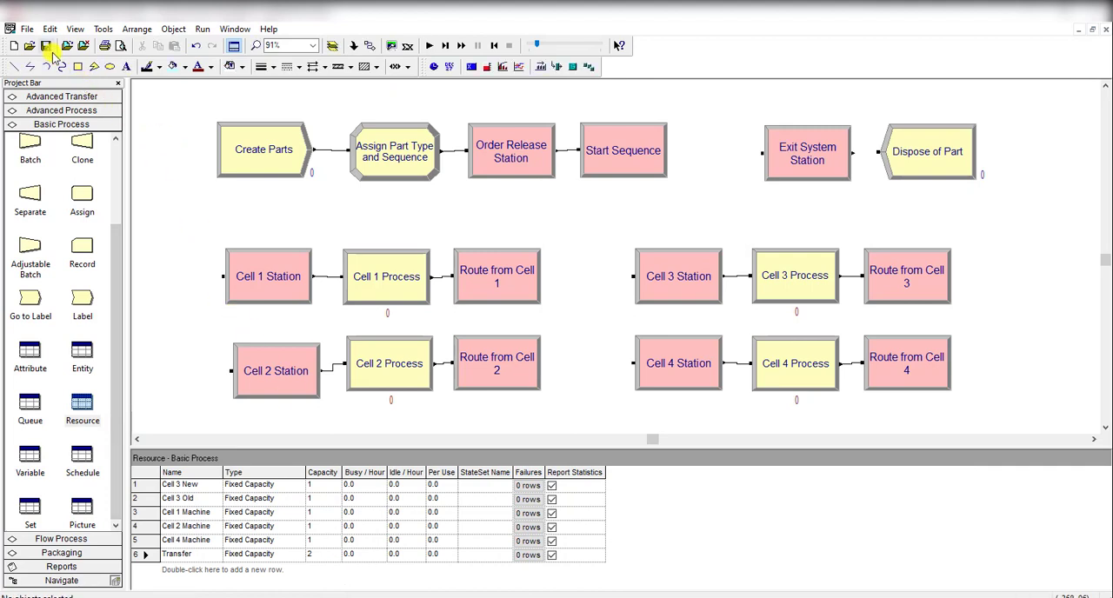
scroll(382, 272, up, 3)
scroll(382, 273, up, 8)
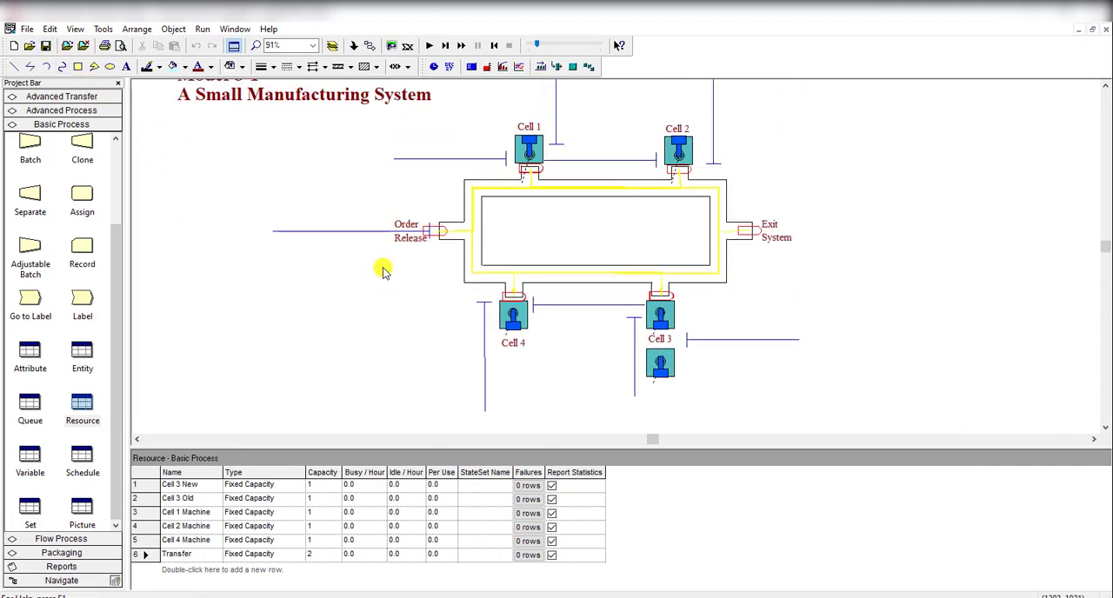
click(436, 46)
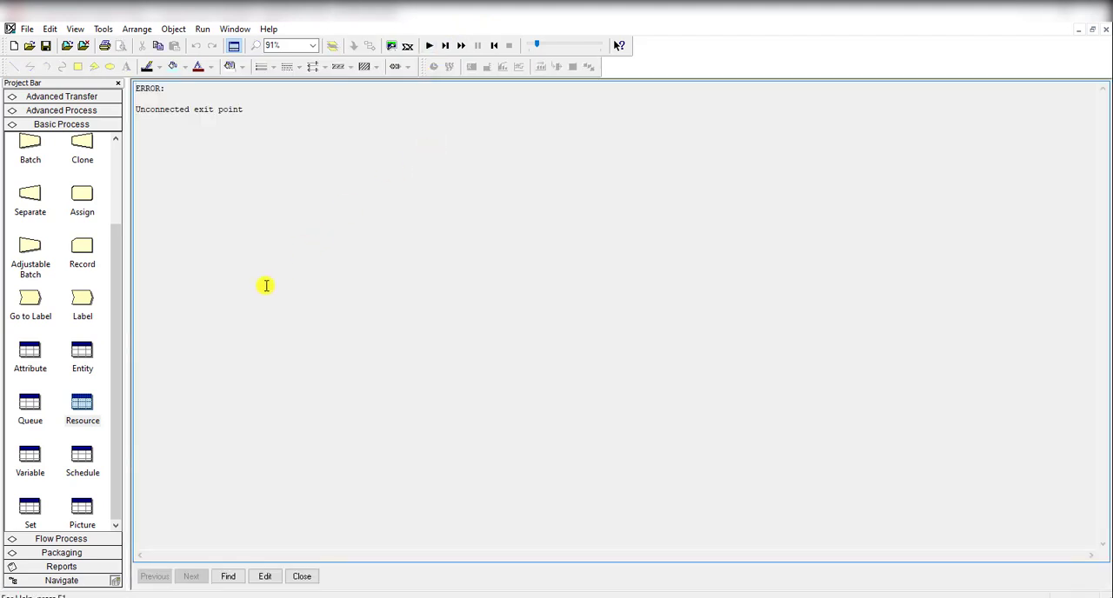
Step: Open the module behind the unconnected exit point error and connect Exit System Station to Dispose of Part
click(270, 578)
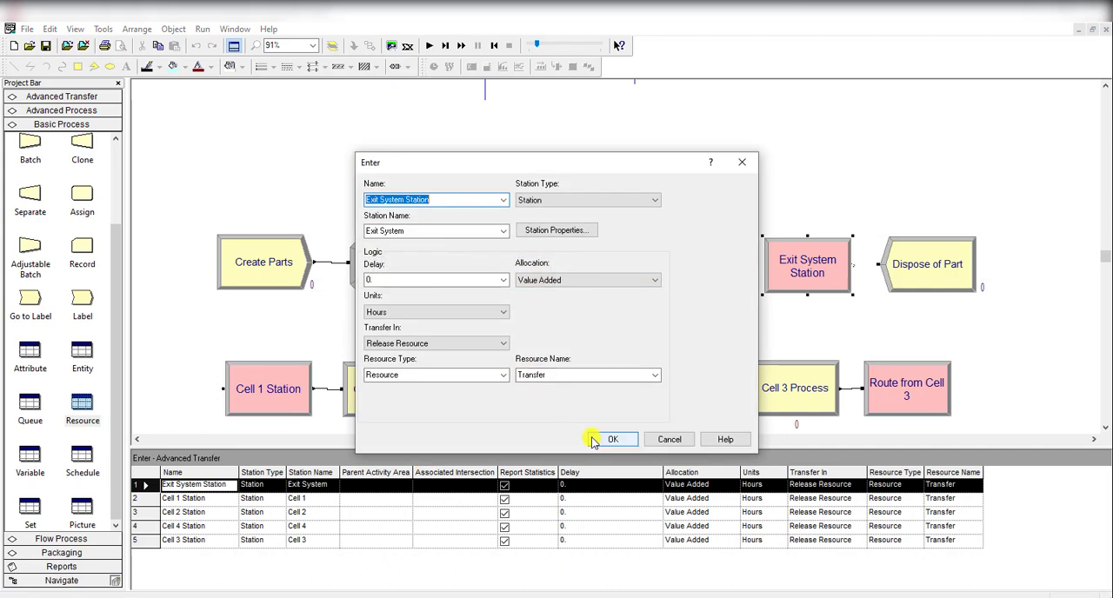
click(612, 439)
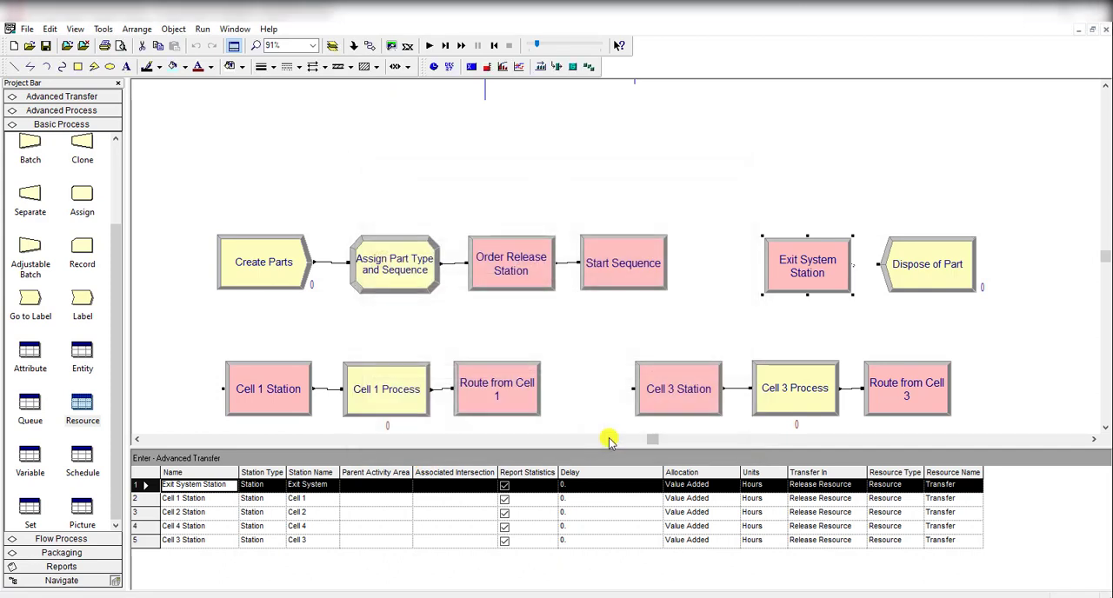
click(368, 48)
click(852, 265)
click(878, 264)
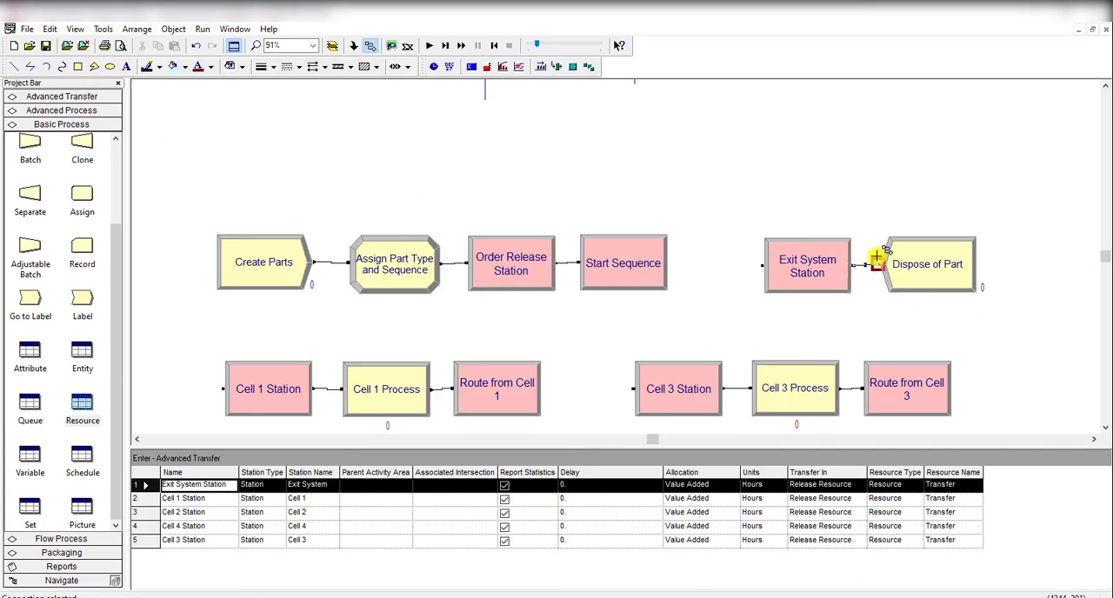
Step: Check the module connections, run the simulation at a slower animation speed to watch the part flow, and end the run
scroll(733, 241, down, 2)
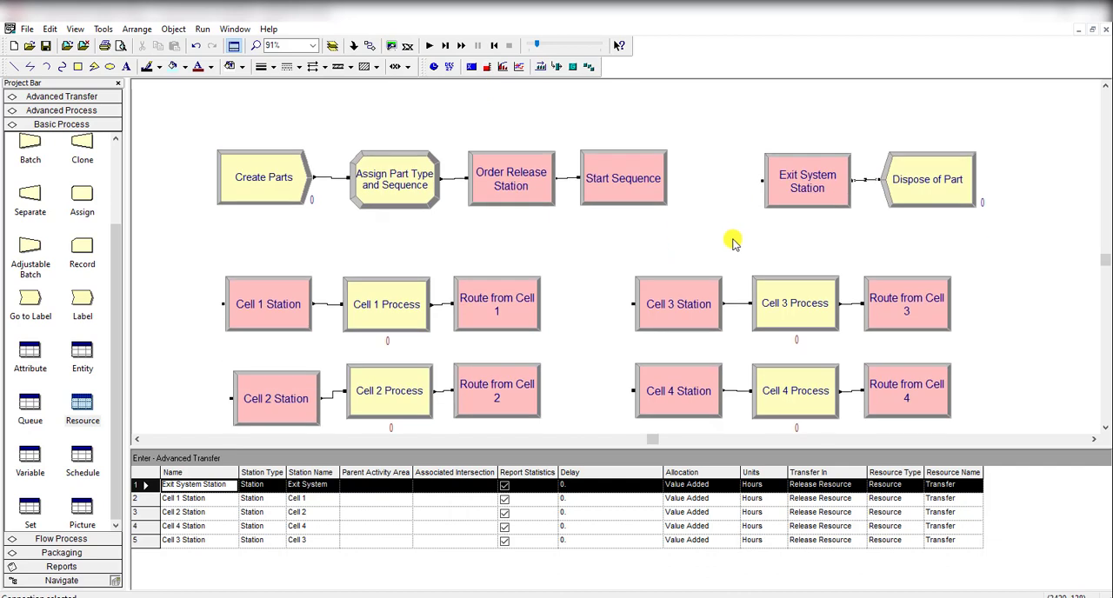
scroll(733, 241, down, 2)
scroll(621, 302, up, 2)
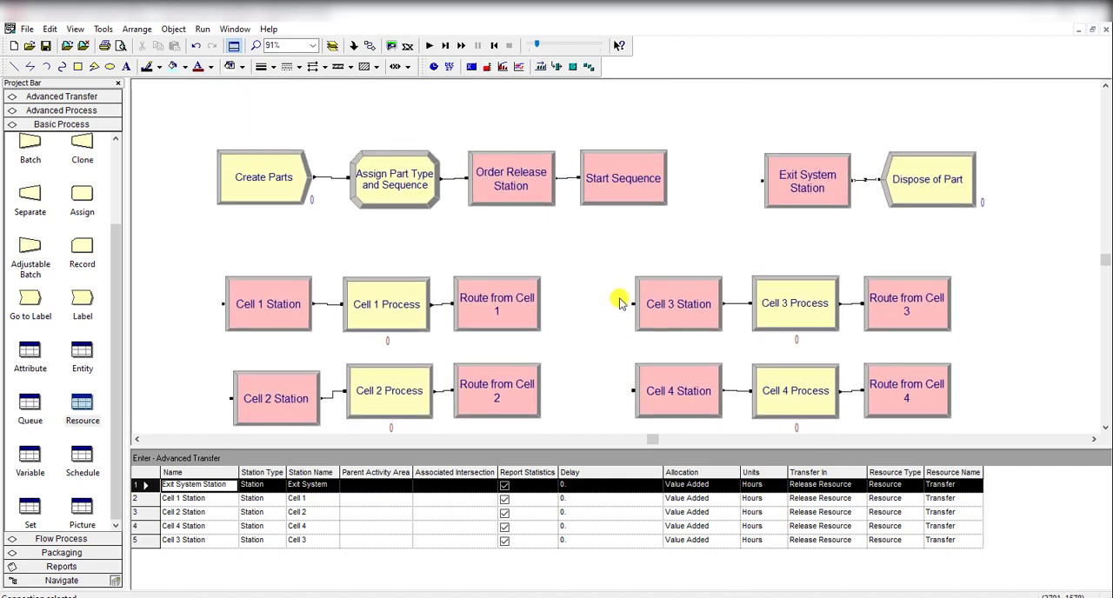
scroll(620, 301, down, 8)
scroll(616, 298, up, 1)
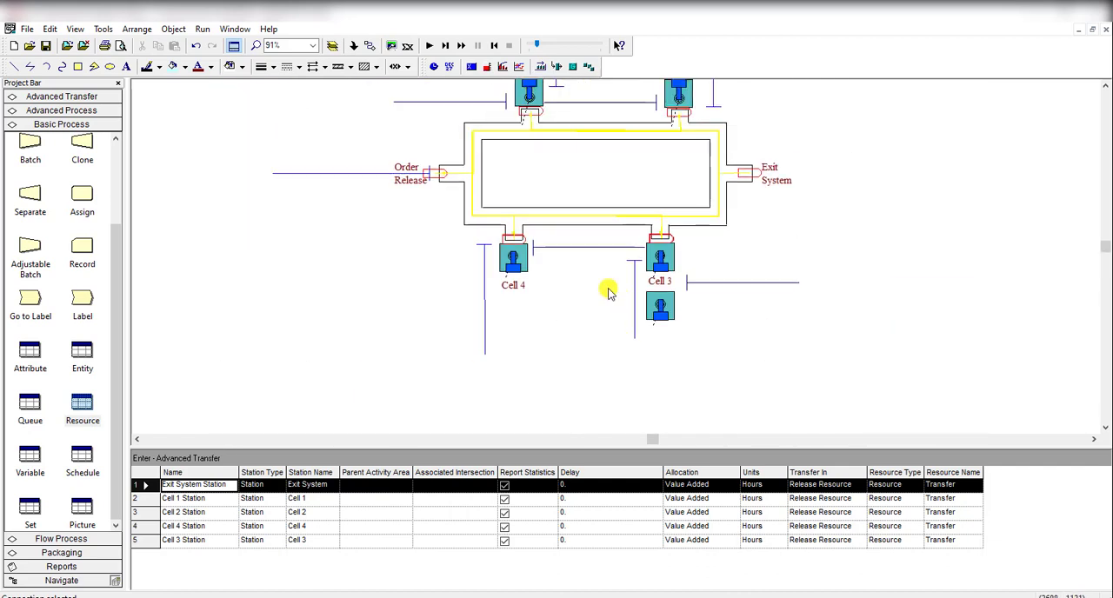
click(432, 46)
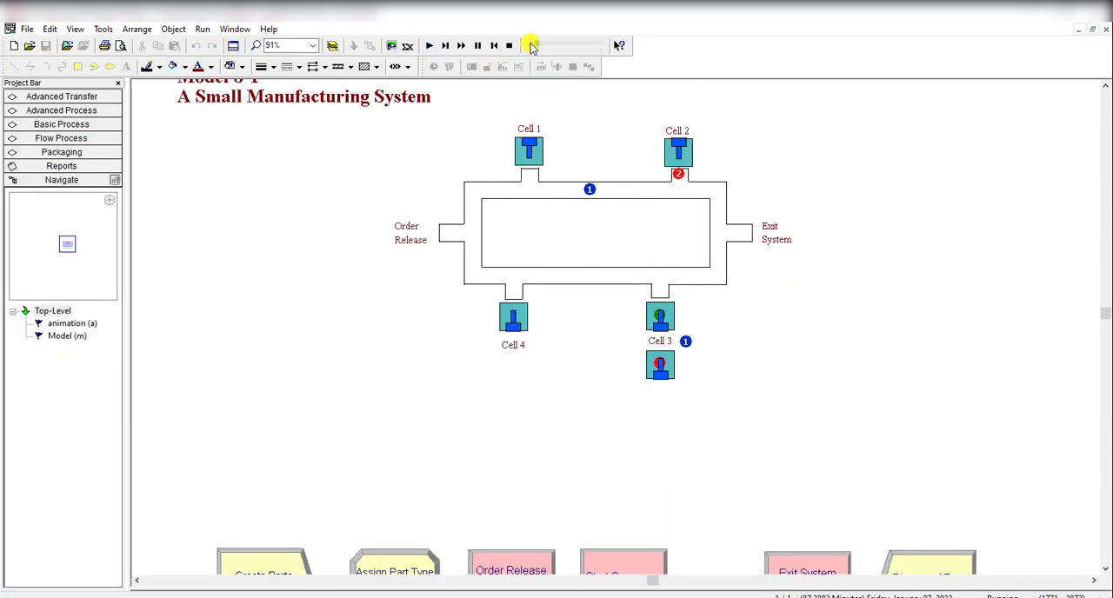
mouse_move(533, 46)
mouse_down()
mouse_move(572, 49)
mouse_move(529, 47)
mouse_up()
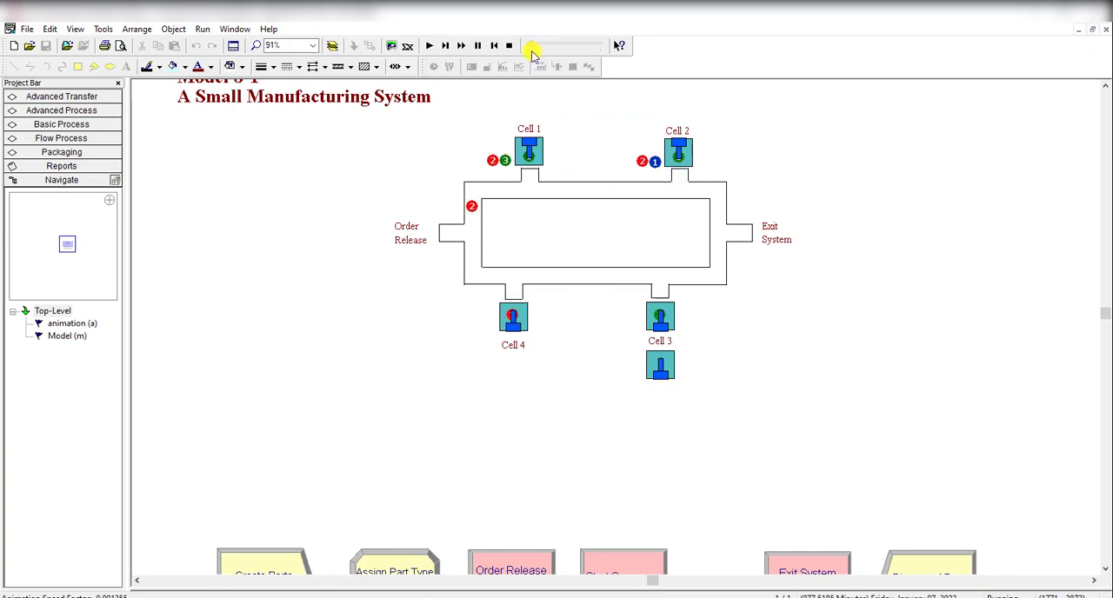
scroll(595, 300, up, 1)
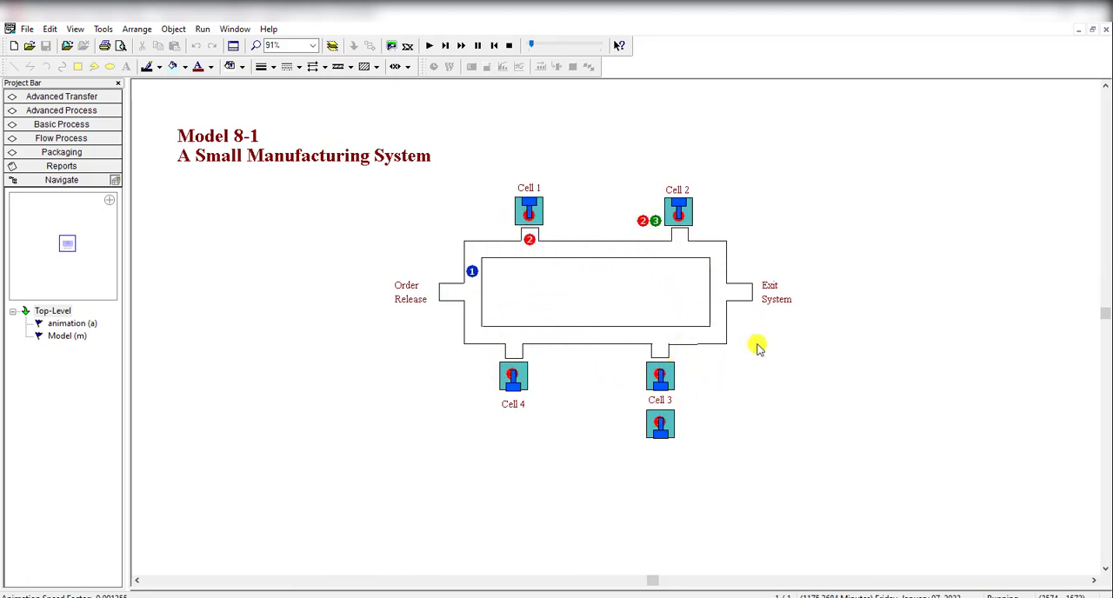
click(508, 45)
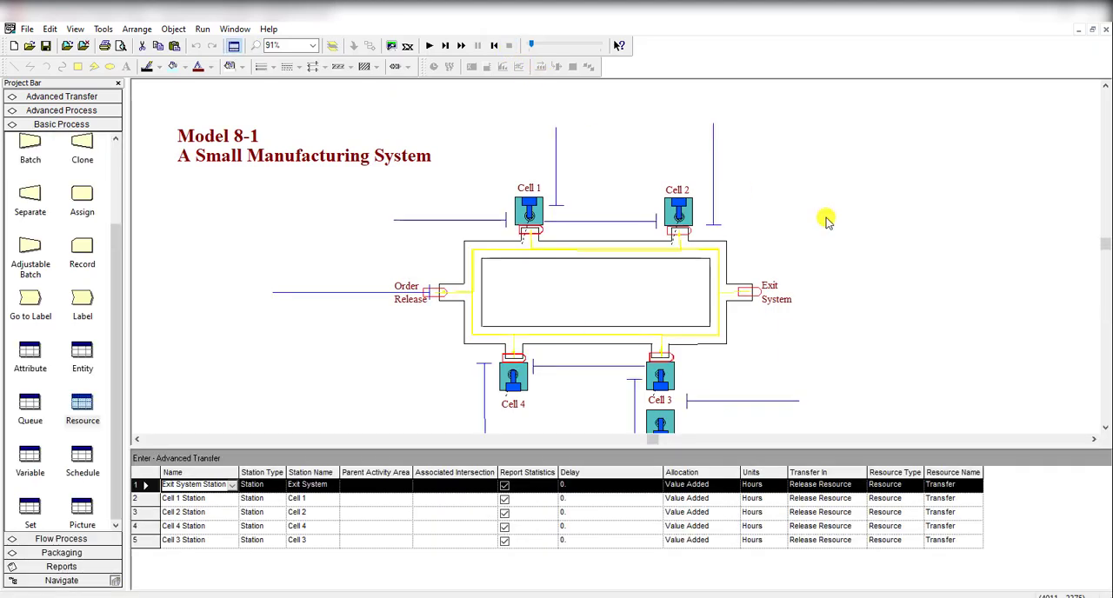
Step: Set the Transfer resource's capacity to 1 in the resource data
click(826, 221)
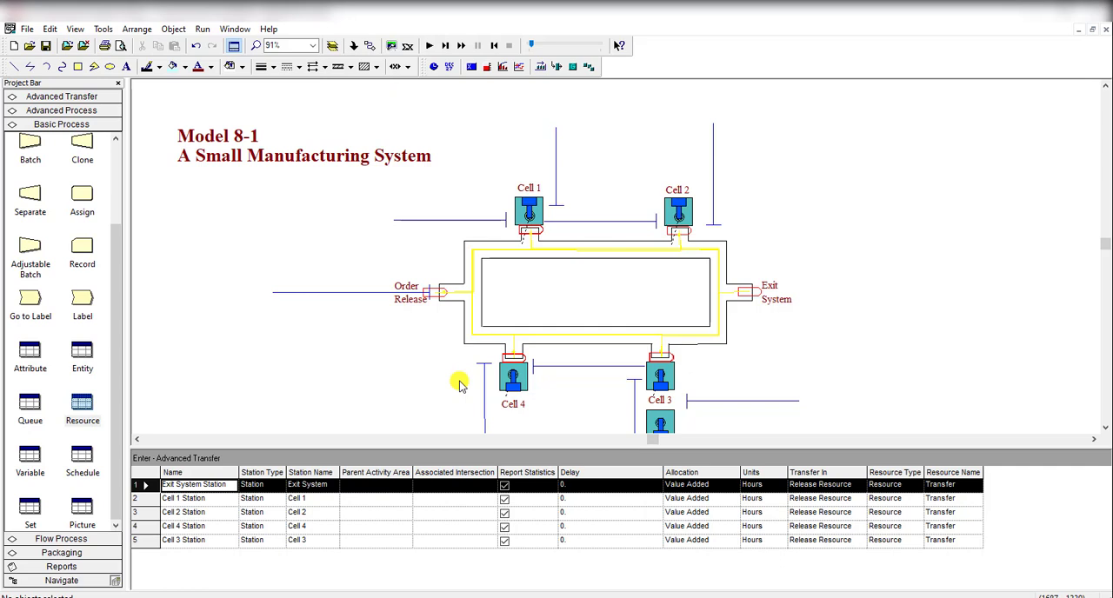
click(81, 409)
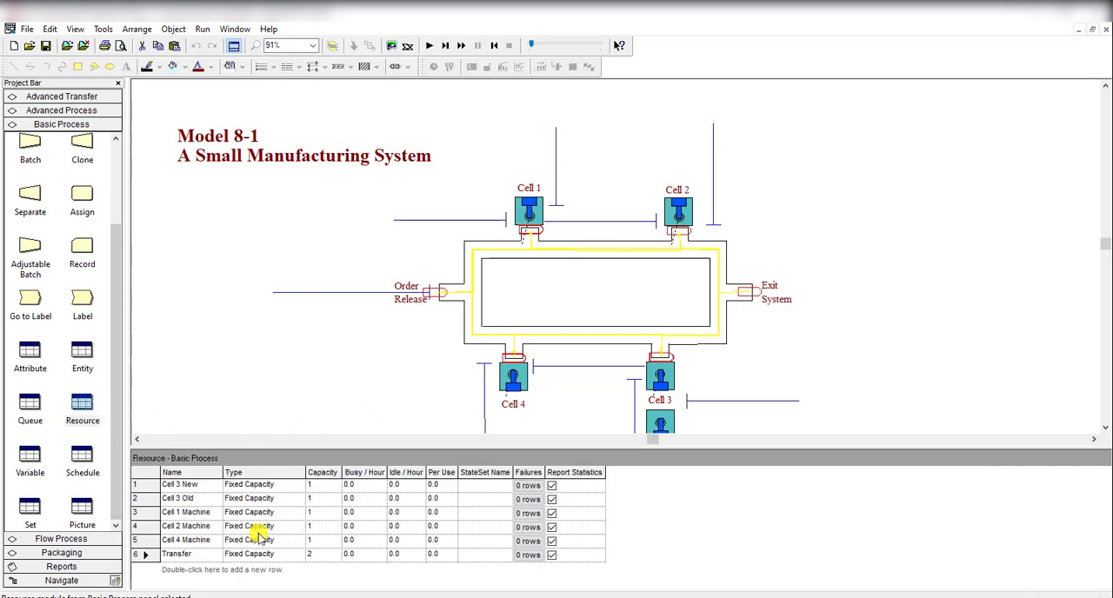
click(311, 554)
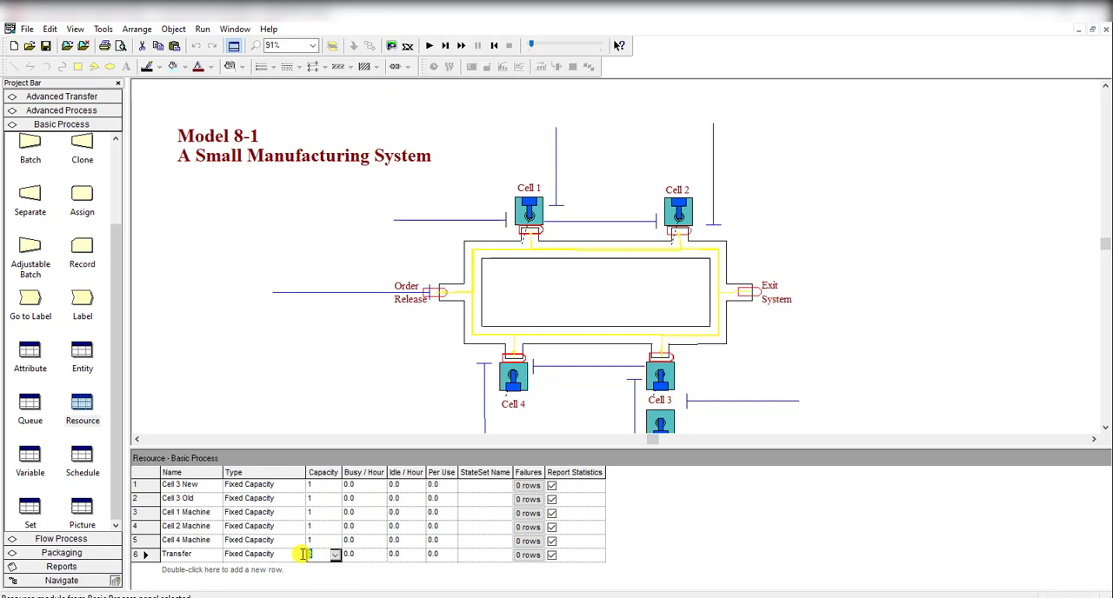
key(Tab)
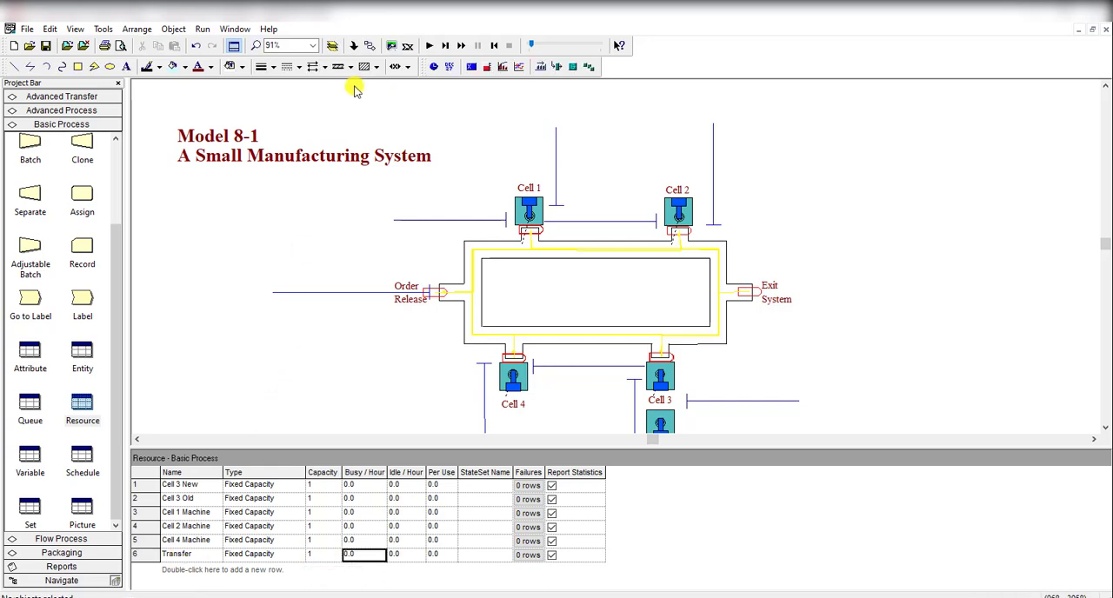
Step: Run the simulation twice with the changed Transfer capacity, raising the second run's animation speed to maximum and opening its results report
click(428, 46)
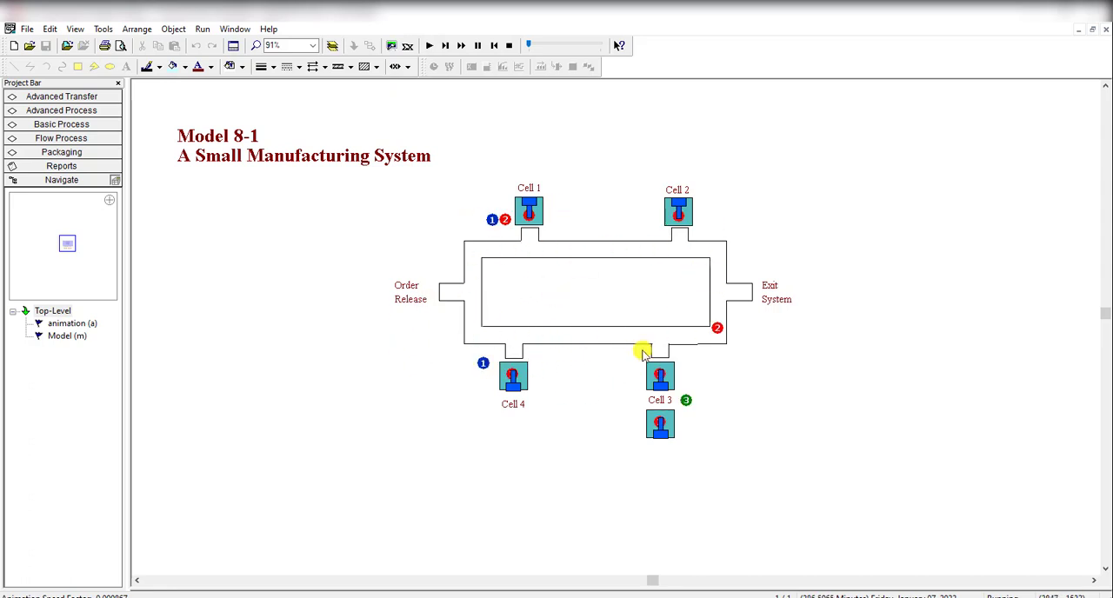
click(508, 45)
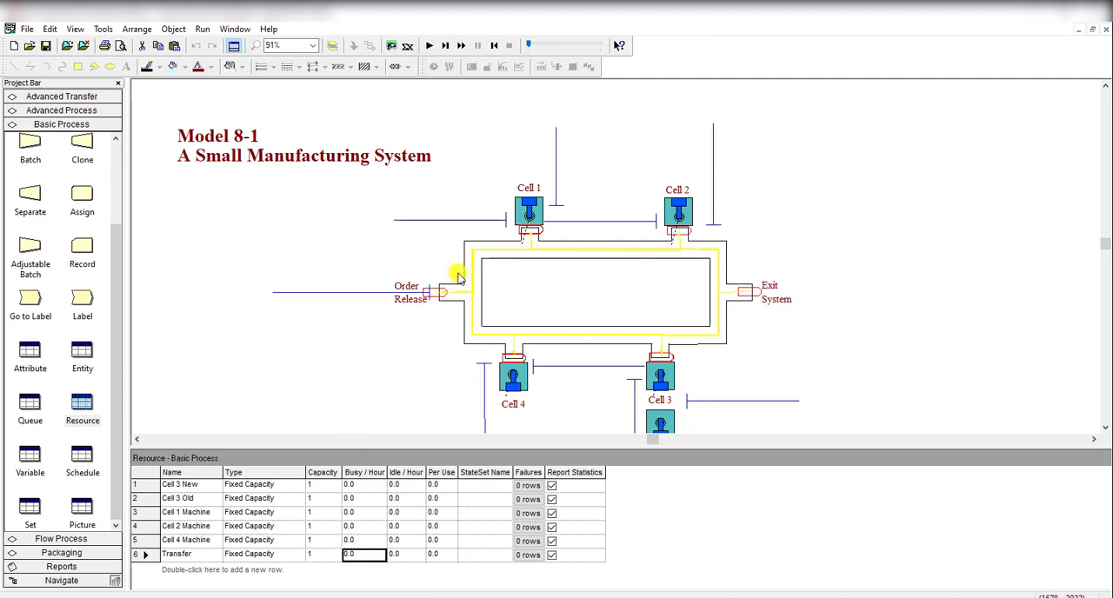
click(429, 47)
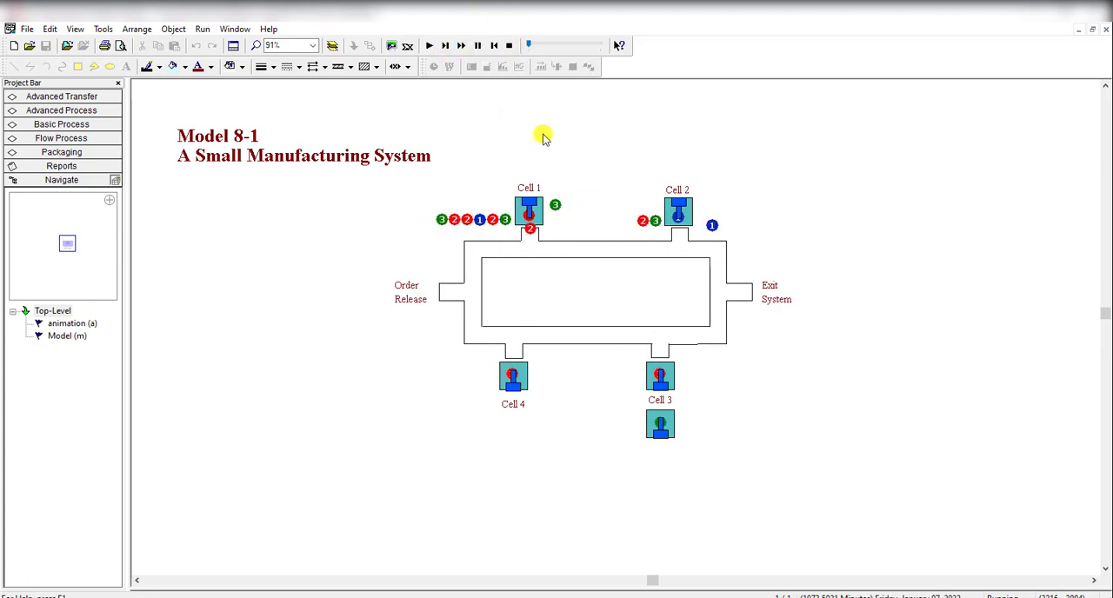
drag(530, 48, 617, 47)
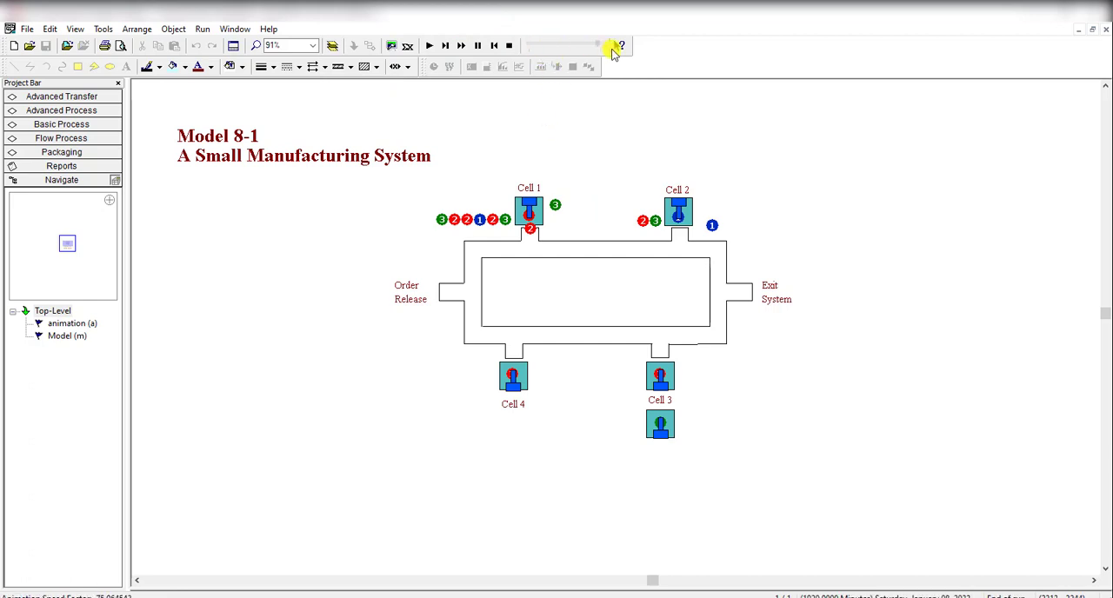
click(563, 339)
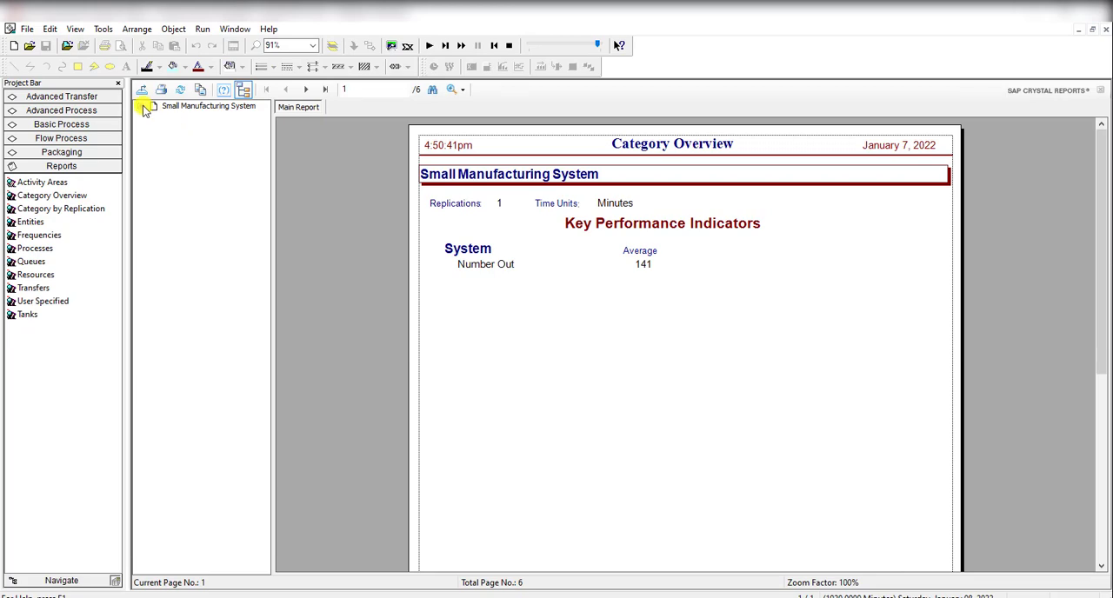
Step: Review the Entity section of the Category Overview report, including times, Number Out and WIP per part, and end the simulation run
click(141, 106)
click(186, 129)
click(185, 117)
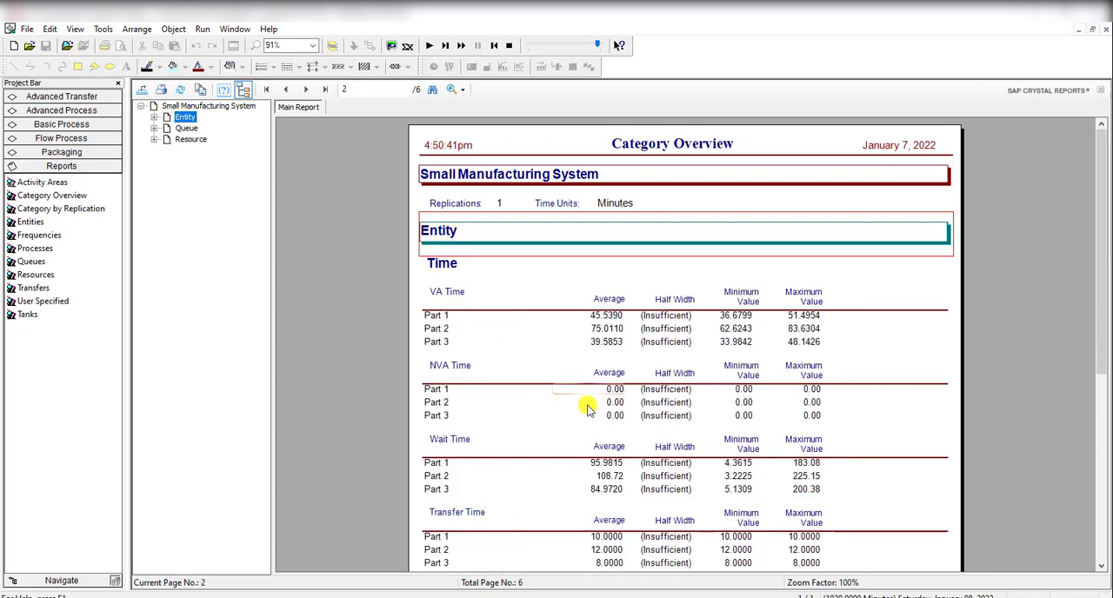
scroll(588, 407, down, 5)
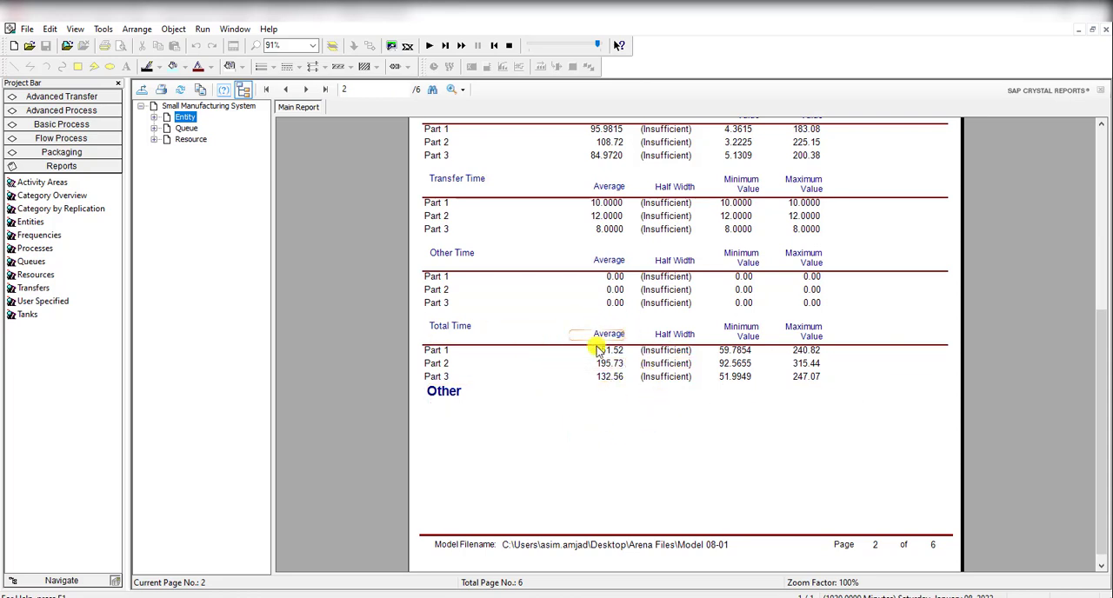
click(306, 89)
scroll(368, 194, down, 5)
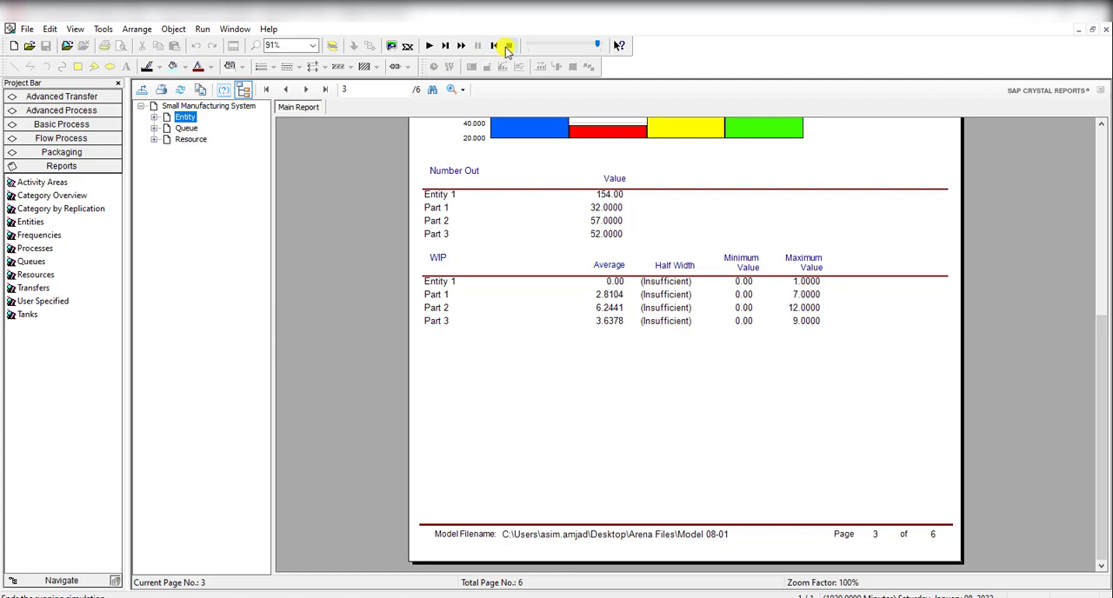
click(507, 49)
scroll(366, 269, up, 3)
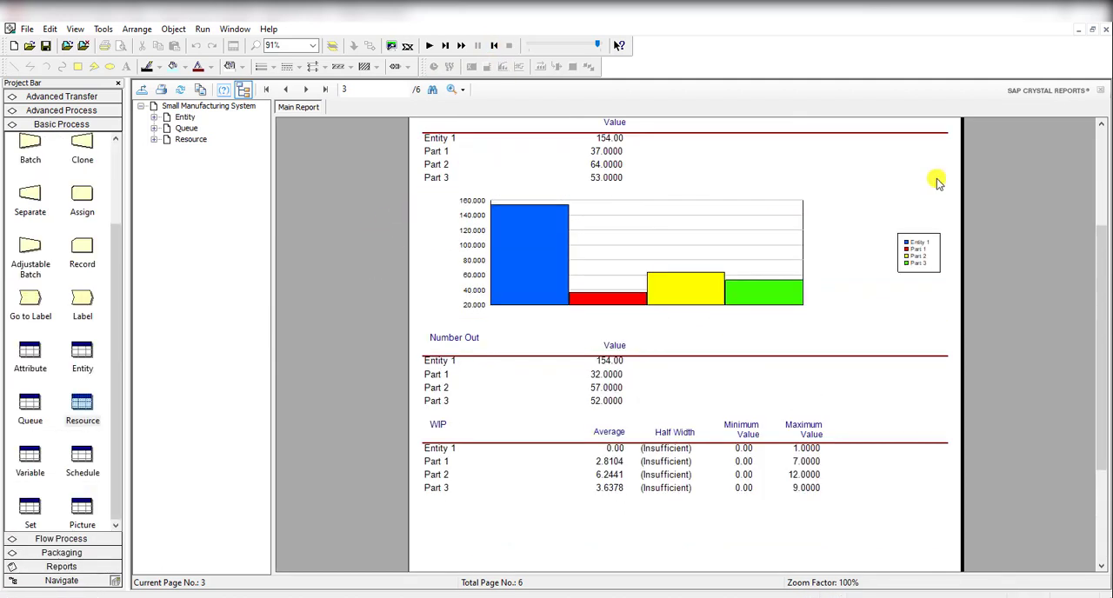
Step: Restore the maximized Model 08-01 report window, move it clear of the other windows, and close the errors window
click(1093, 32)
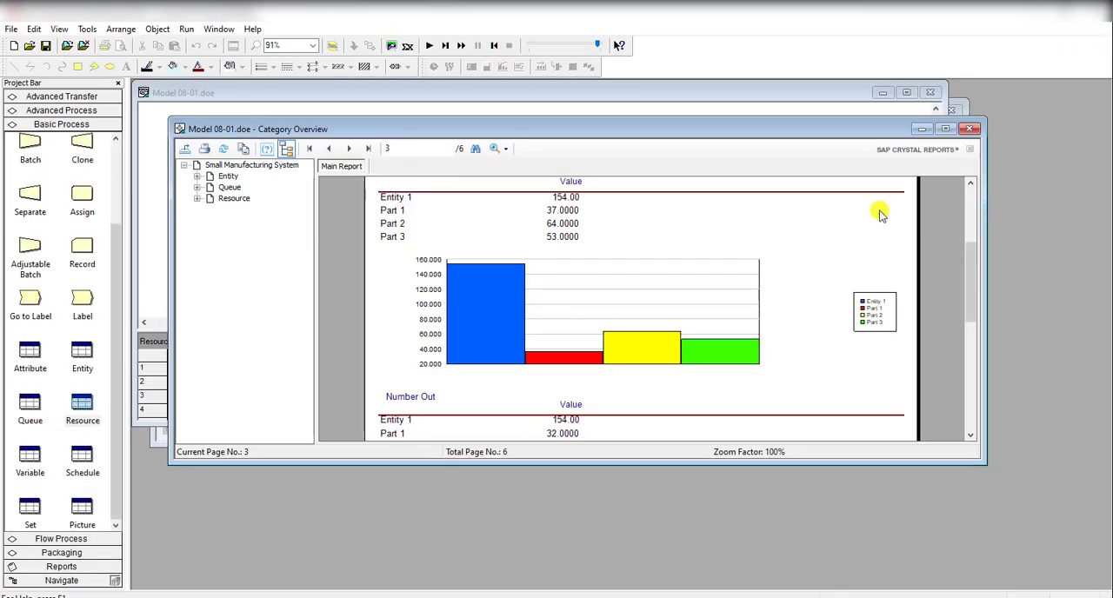
drag(858, 129, 864, 233)
click(953, 153)
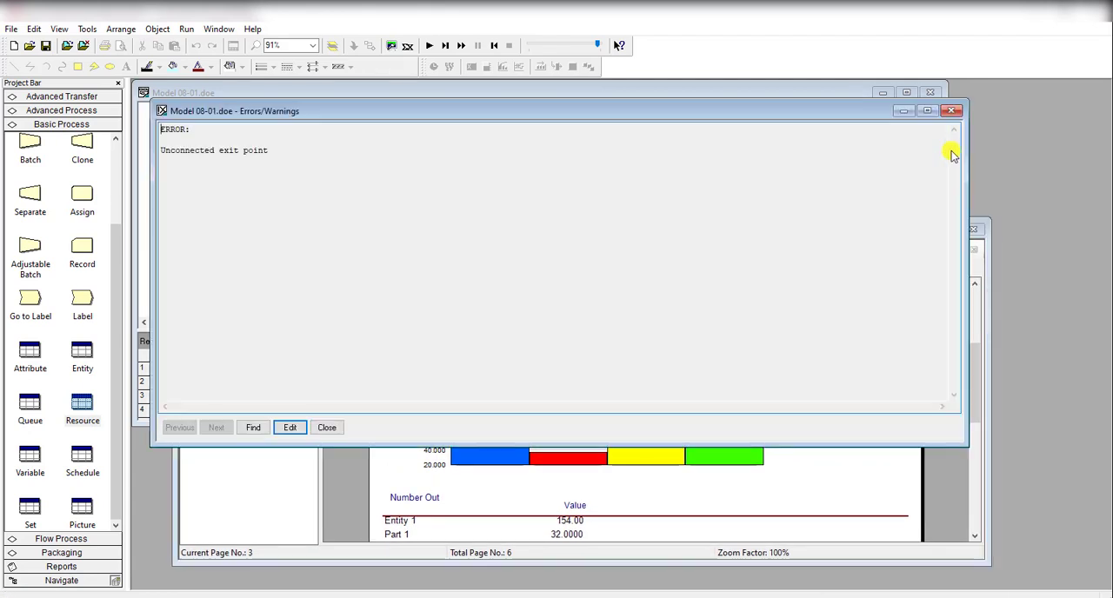
click(952, 110)
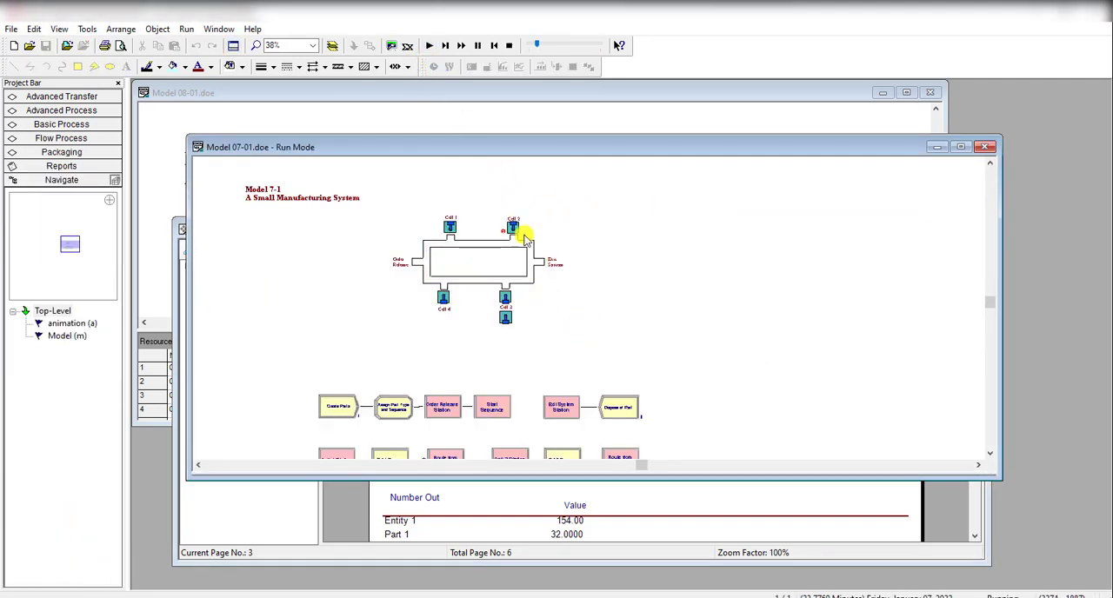
Step: Fast-forward the Model 07-01 run to its end, open its Category Overview report and view the entity times
click(464, 47)
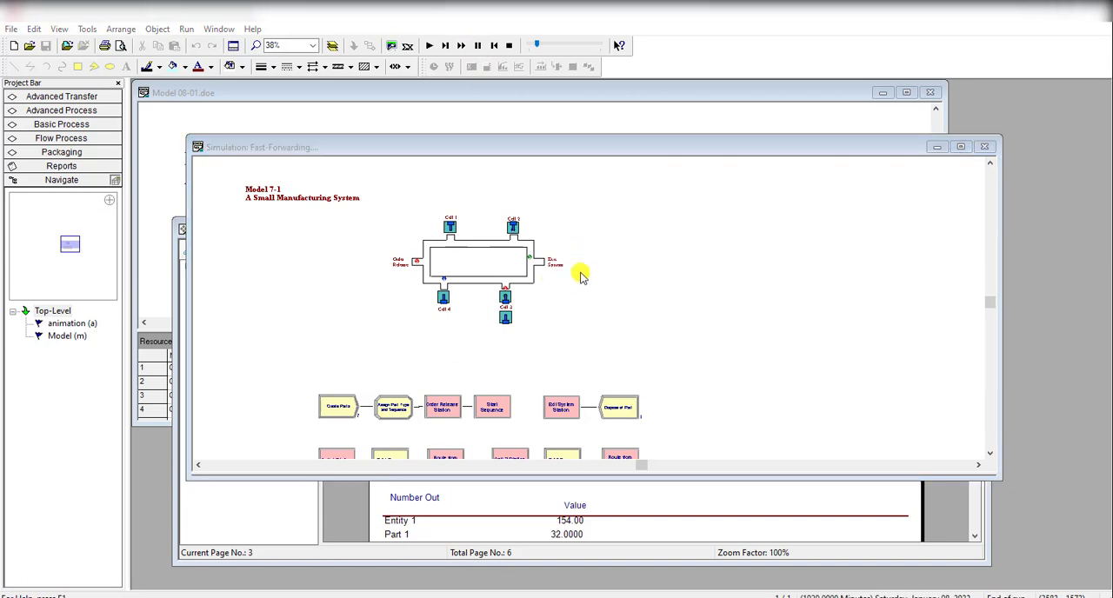
click(561, 341)
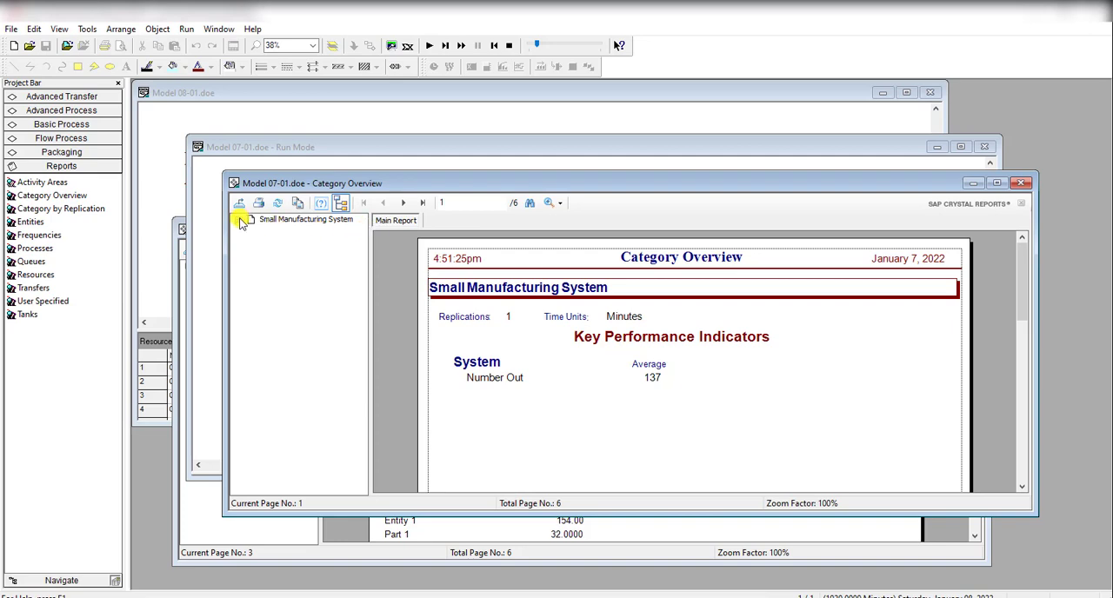
click(240, 220)
click(288, 252)
click(282, 231)
scroll(556, 392, down, 5)
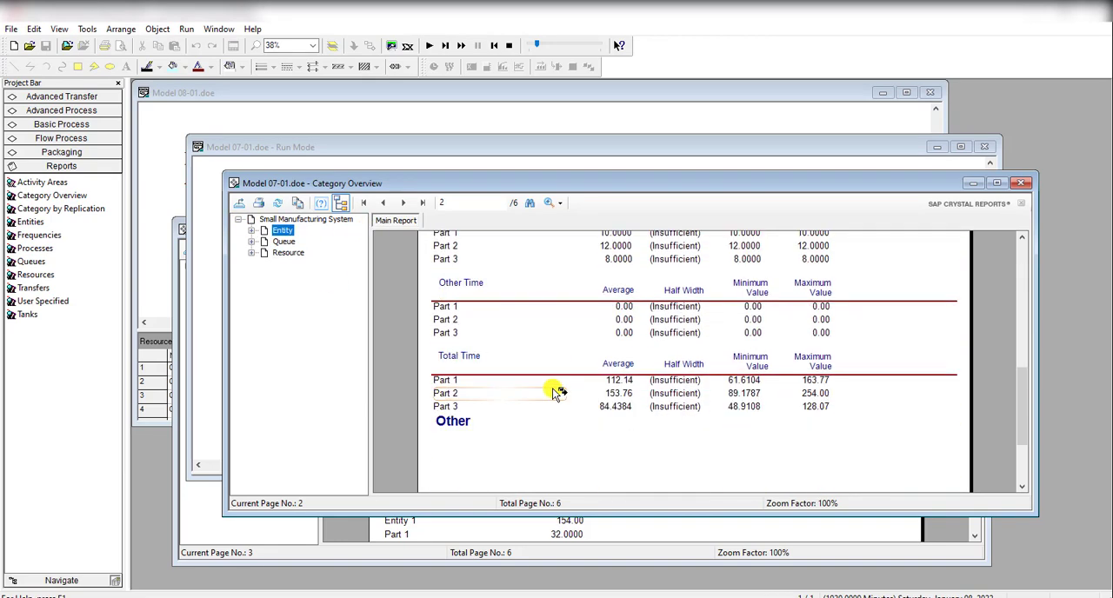
scroll(557, 392, down, 3)
scroll(552, 393, up, 2)
Step: Move and resize the Model 07-01 and Model 08-01 Category Overview reports so they stand side by side
drag(703, 183, 609, 92)
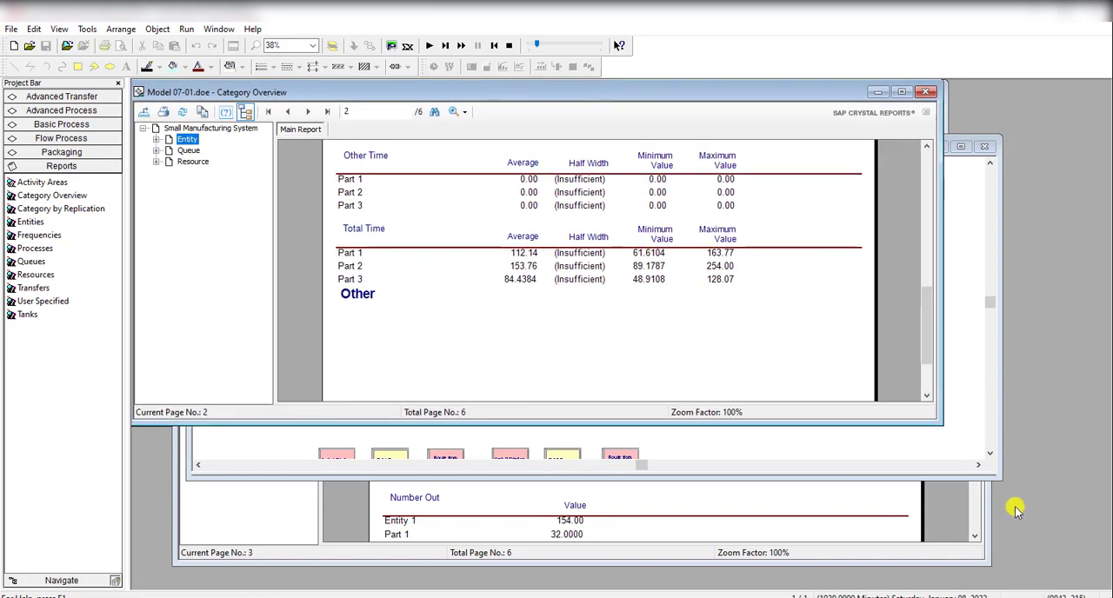
drag(942, 425, 670, 580)
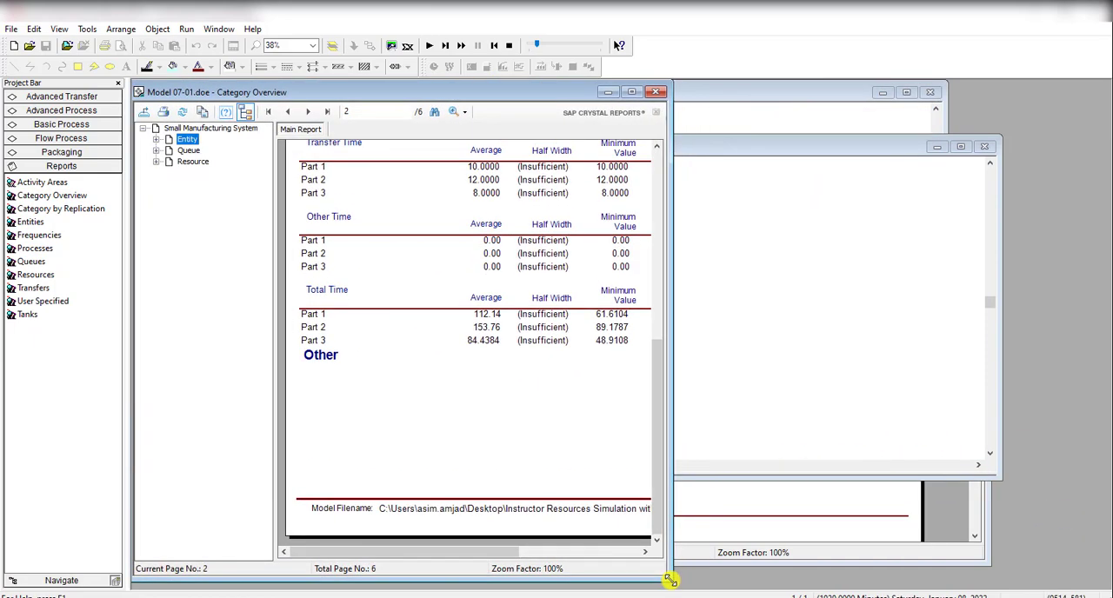
click(771, 522)
drag(730, 229, 849, 91)
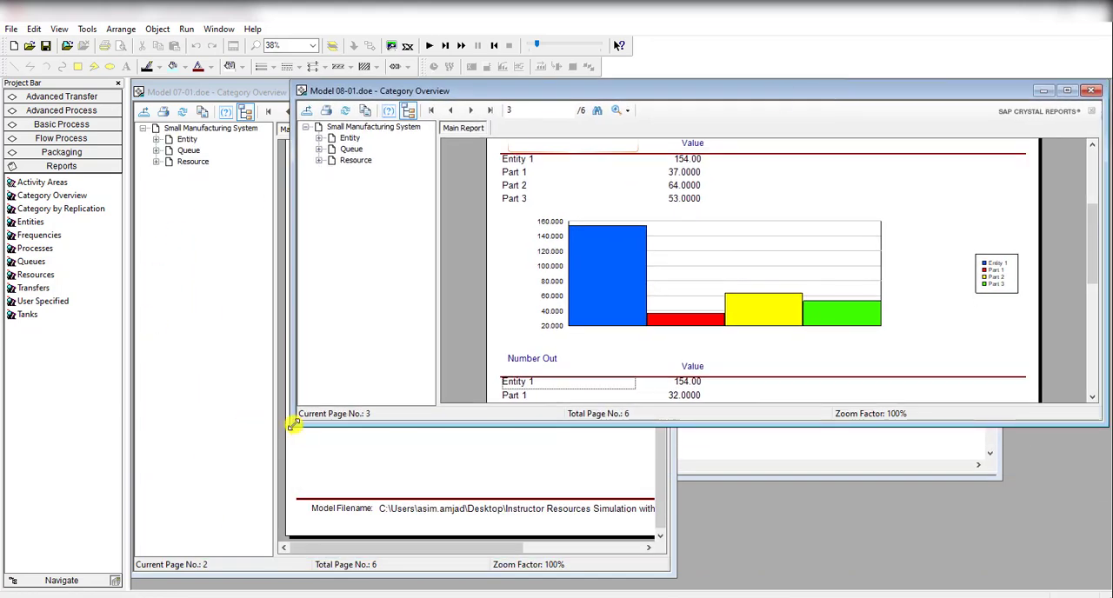
drag(294, 425, 636, 582)
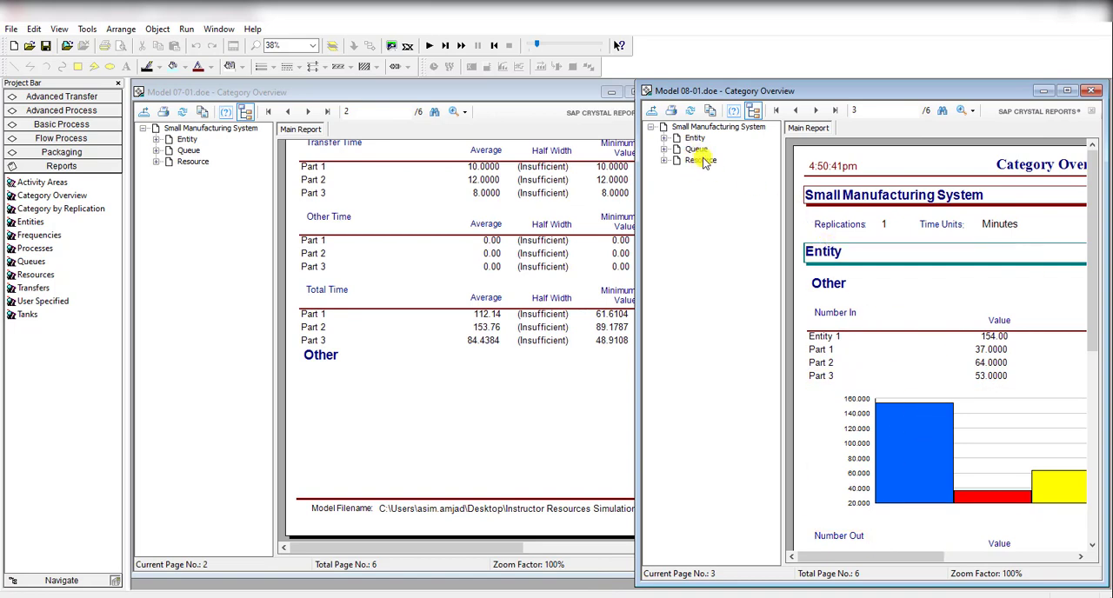
Step: Widen the Model 07-01 report window and examine the Total Time table in its Entity section
click(453, 240)
scroll(417, 275, up, 4)
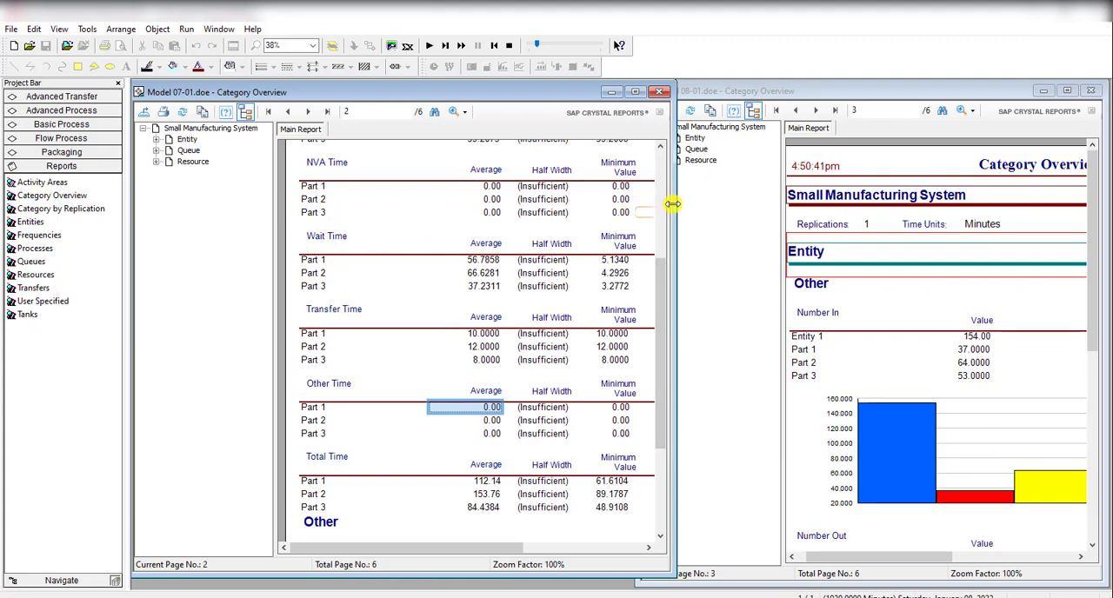
click(703, 204)
click(644, 201)
drag(677, 194, 980, 208)
click(187, 139)
scroll(427, 368, down, 8)
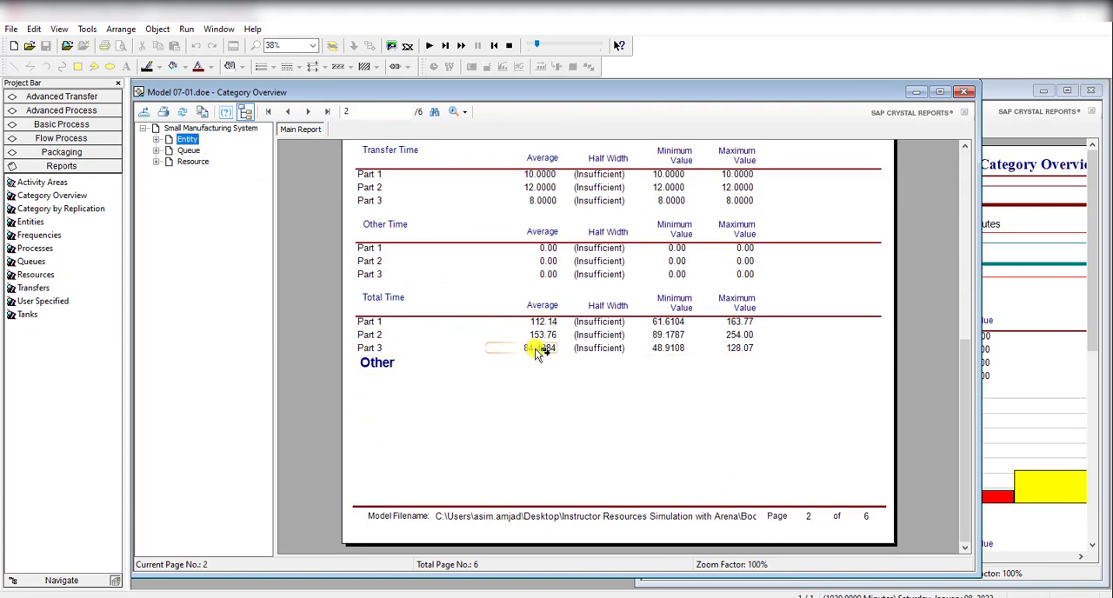
Step: Widen the Model 08-01 report window and find the Total Time table on page 2 of its Entity section
click(1012, 313)
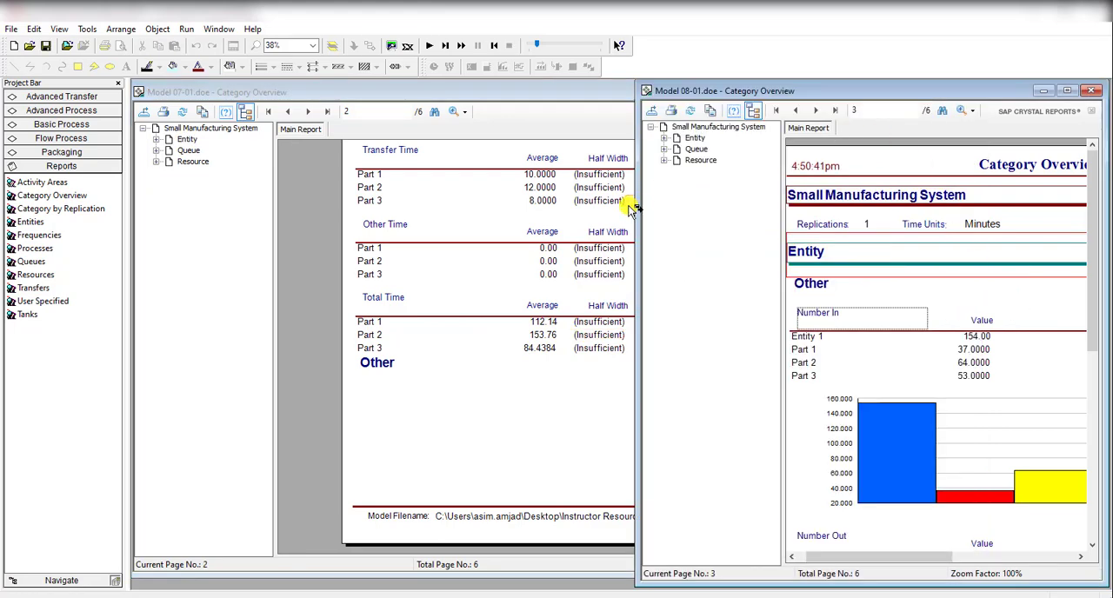
drag(637, 219, 286, 223)
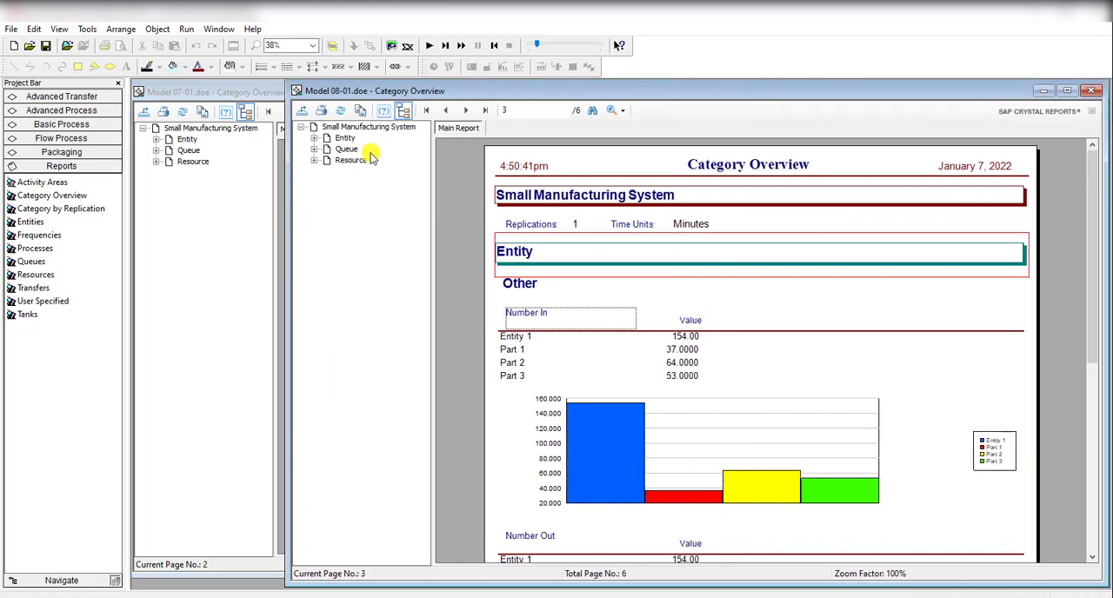
click(344, 137)
scroll(661, 405, down, 5)
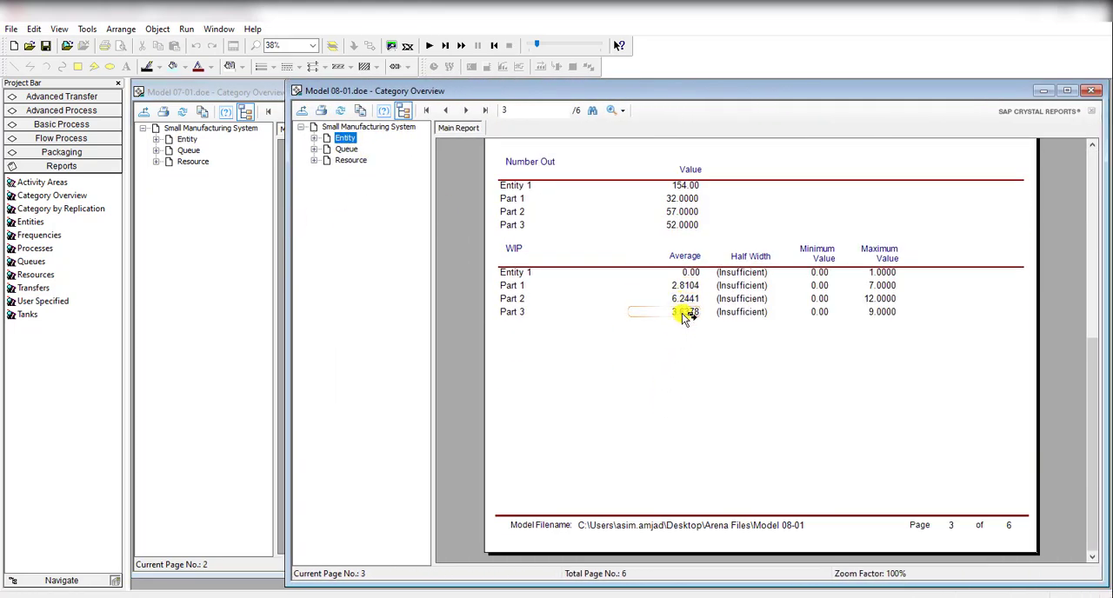
scroll(635, 338, up, 5)
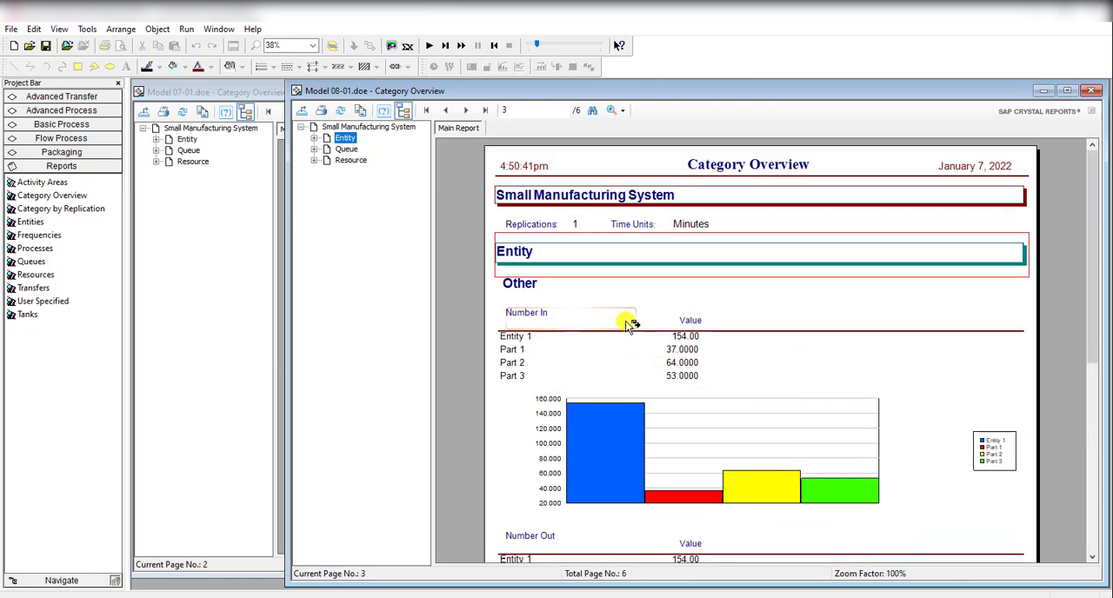
click(447, 111)
scroll(667, 350, down, 5)
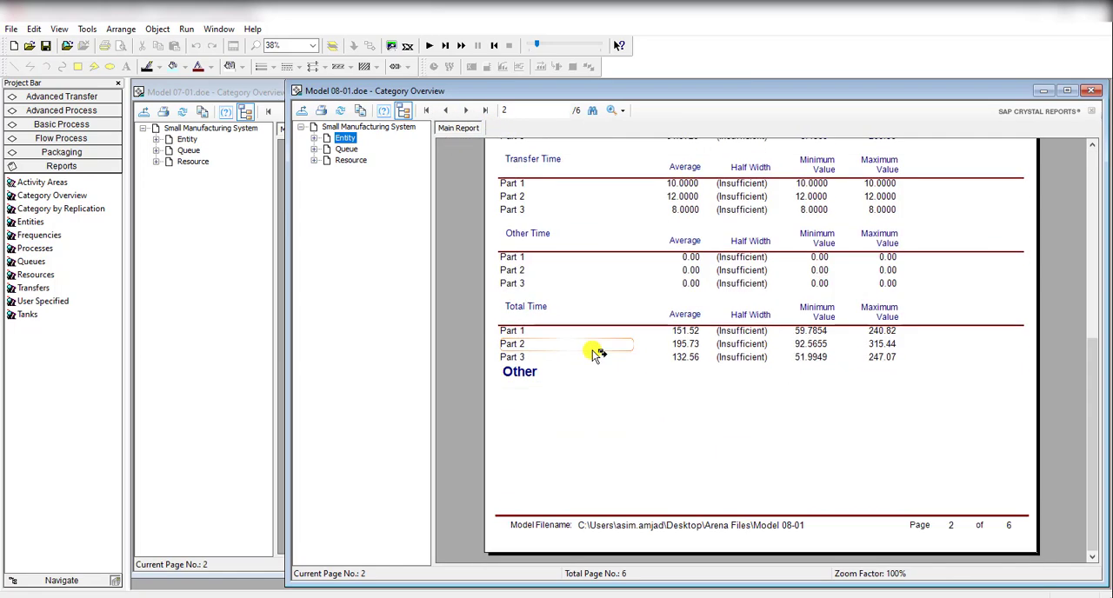
Step: Compare the average Total Time of each part between the Model 07-01 and Model 08-01 reports
click(248, 321)
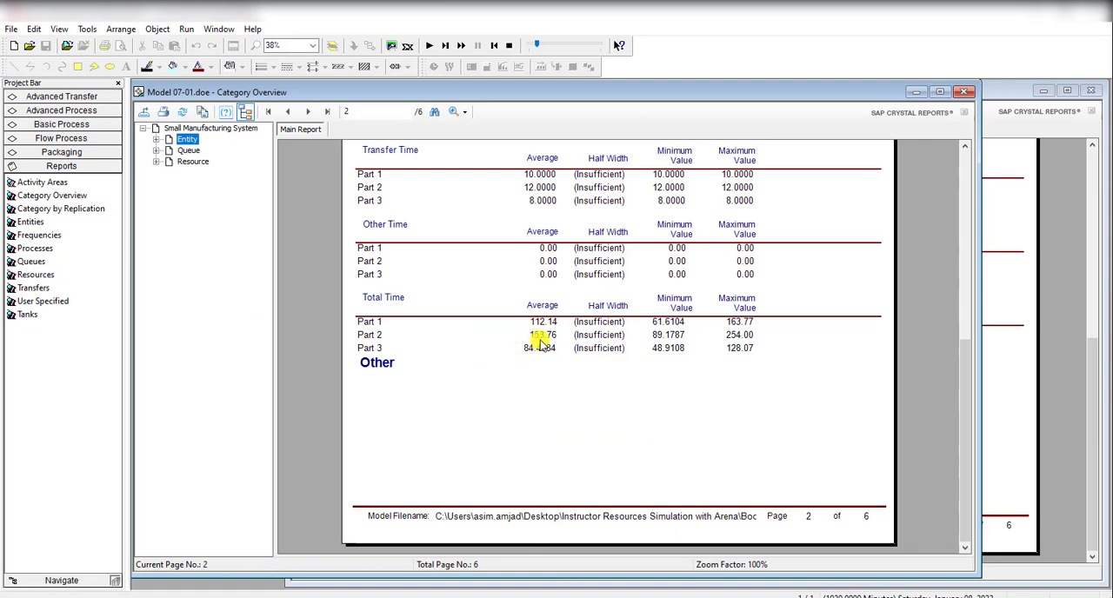
click(1061, 348)
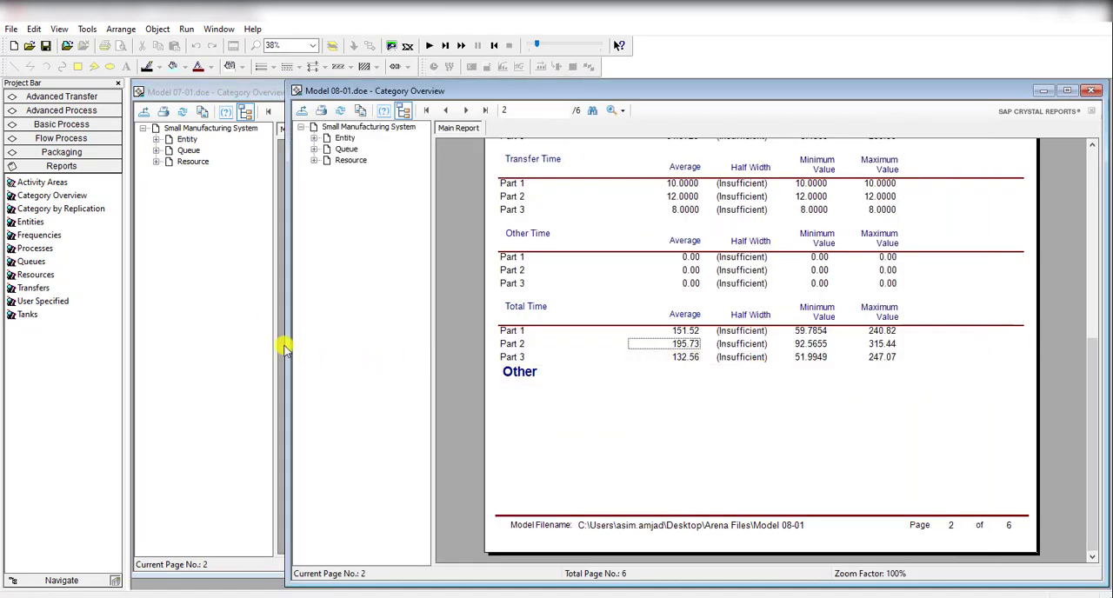
click(234, 350)
click(1016, 362)
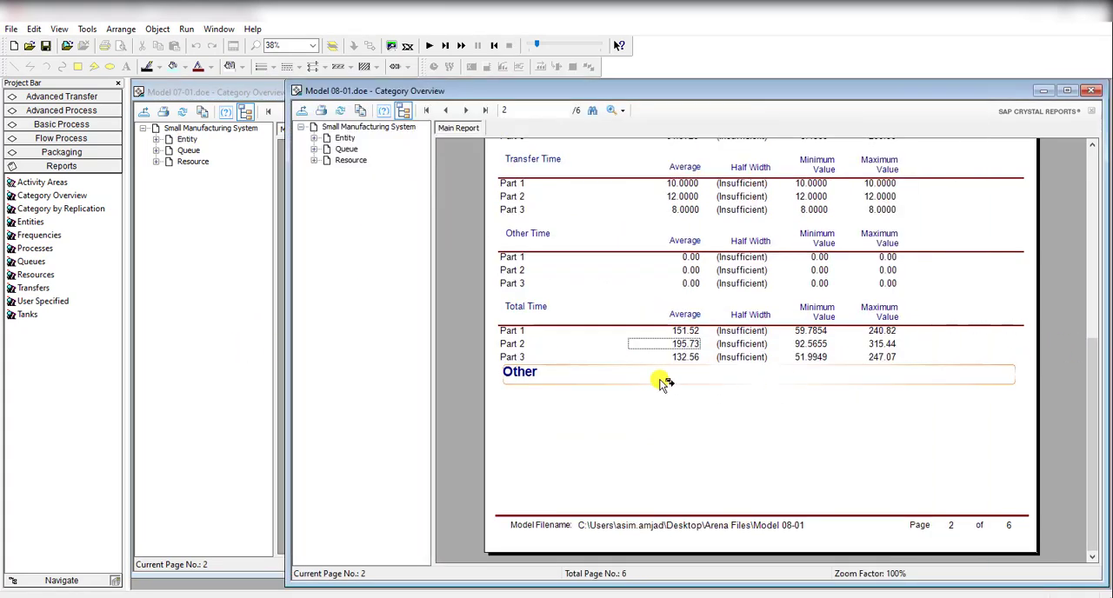
Step: Compare the Number Out and WIP tables on page 3 of the Model 08-01 and Model 07-01 reports
click(465, 111)
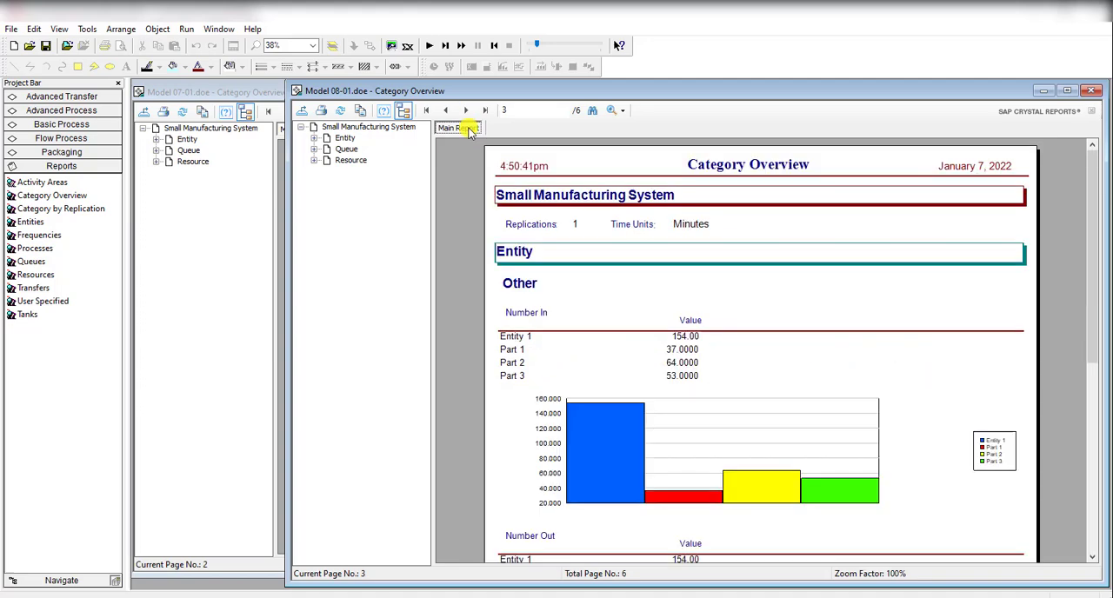
scroll(553, 371, down, 5)
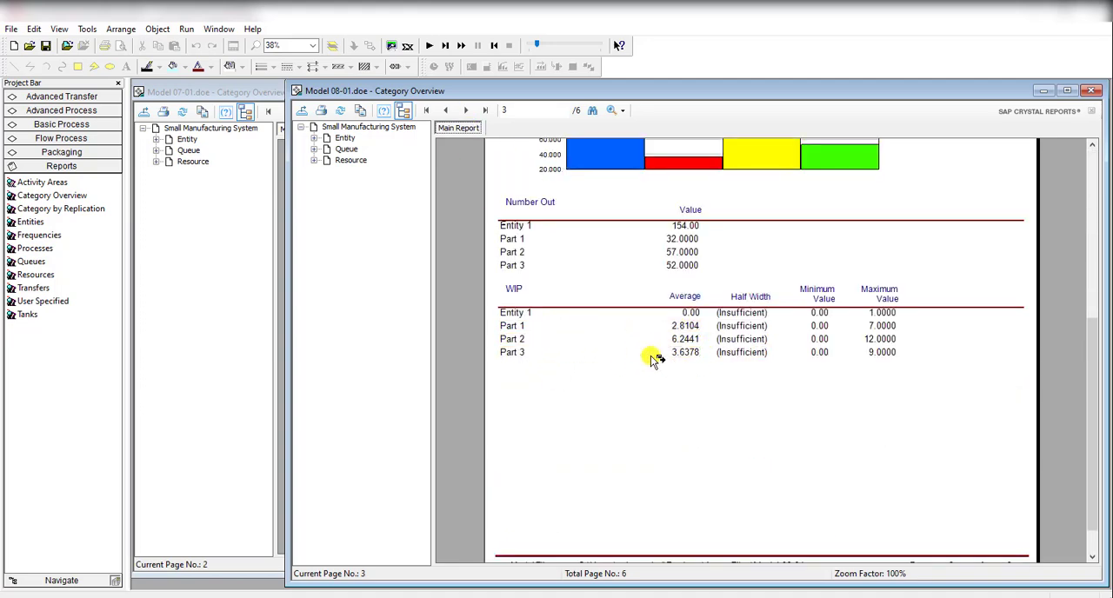
click(246, 310)
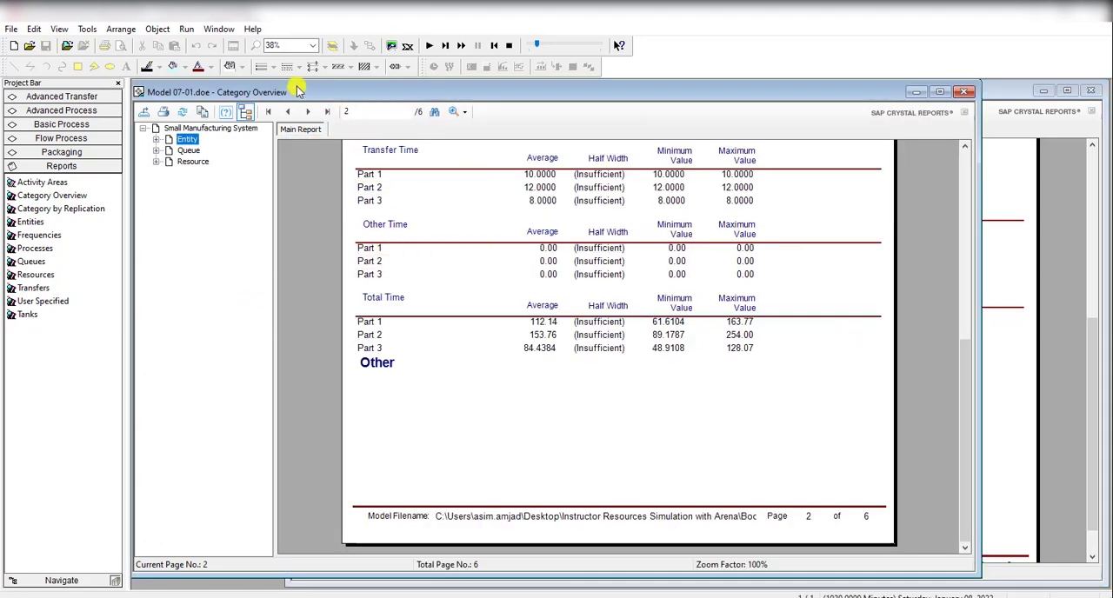
click(307, 111)
scroll(493, 352, down, 6)
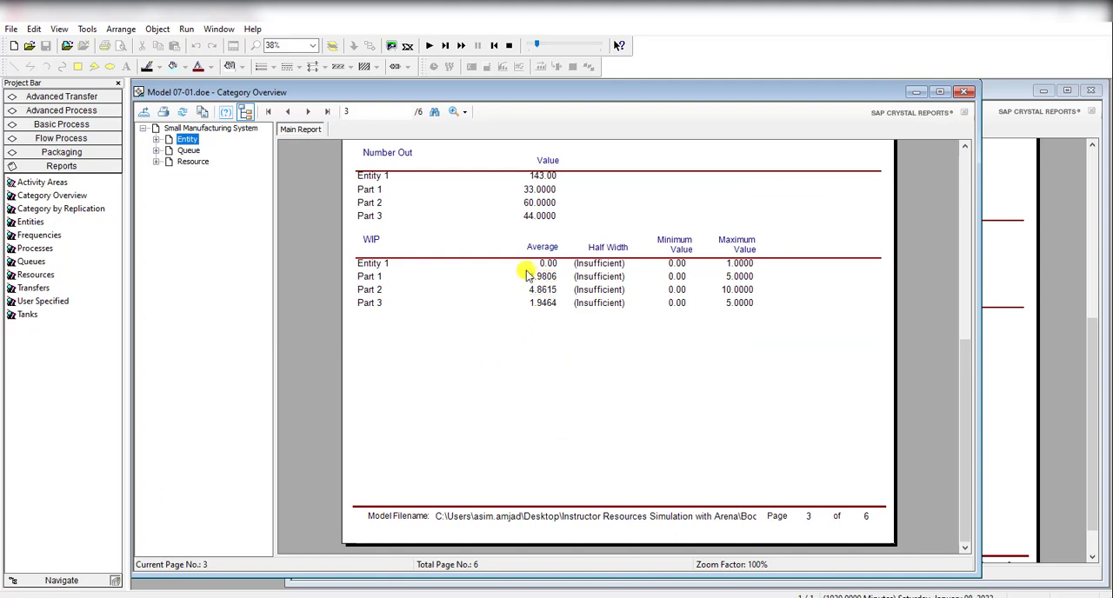
click(1095, 349)
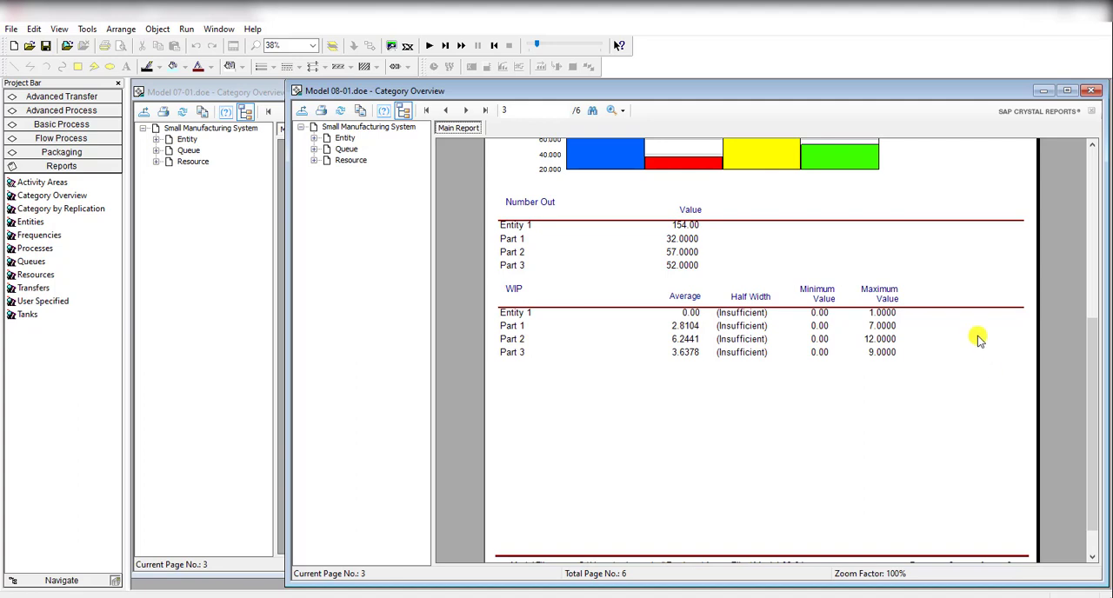
Step: Maximize the Model 08-01 report, close it, and end the simulation run
click(1069, 92)
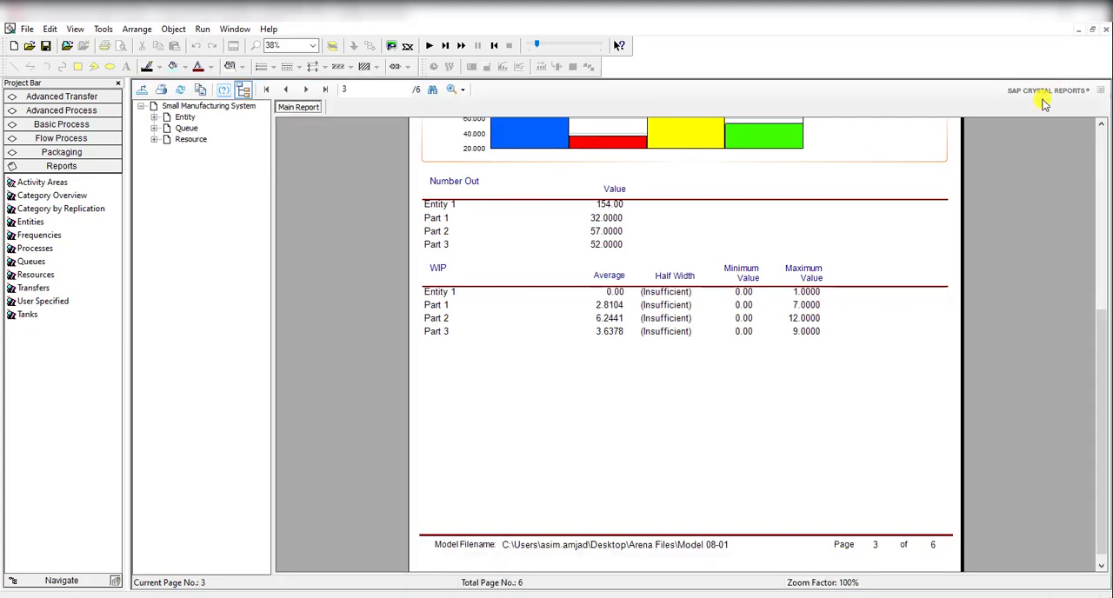
click(1106, 31)
click(515, 50)
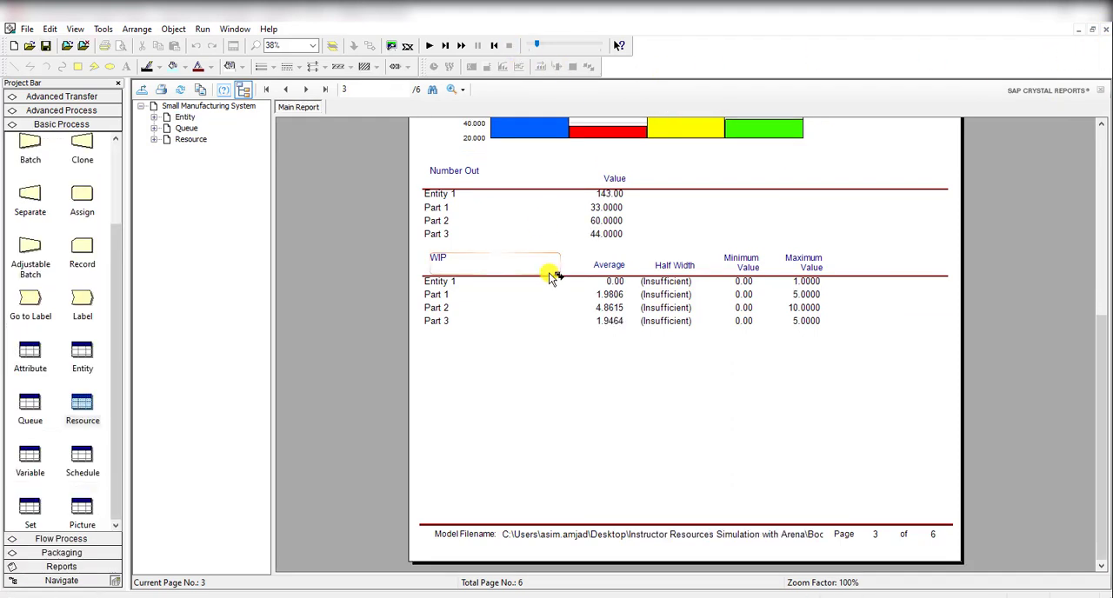